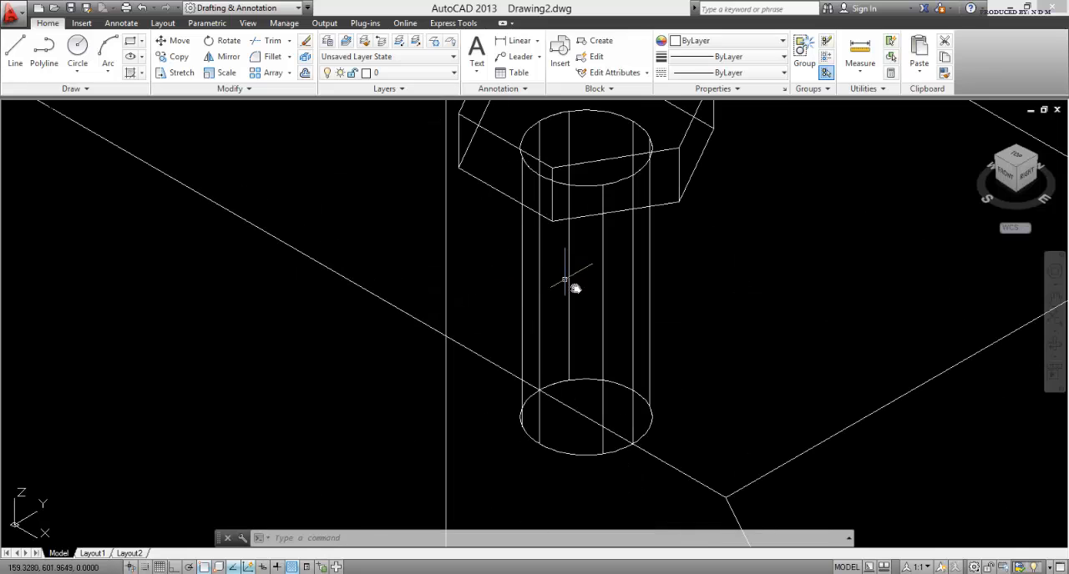
Step: Examine the finished bevelled block with its hexagonal bolt in wireframe and in the Conceptual visual style
middle_click_drag(573, 280, 542, 164, "shift")
key("Escape")
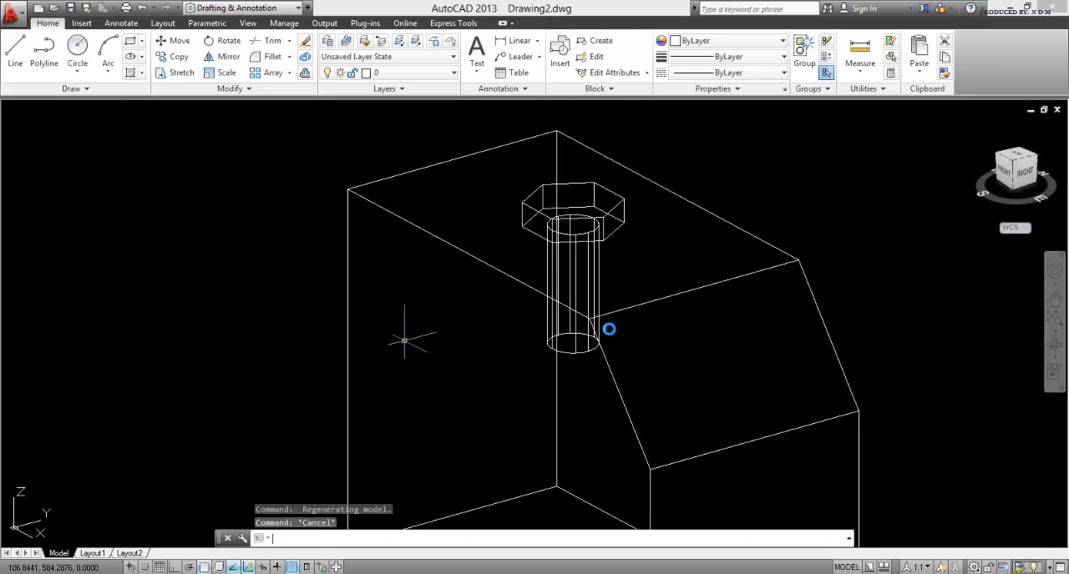
left_click(1013, 162)
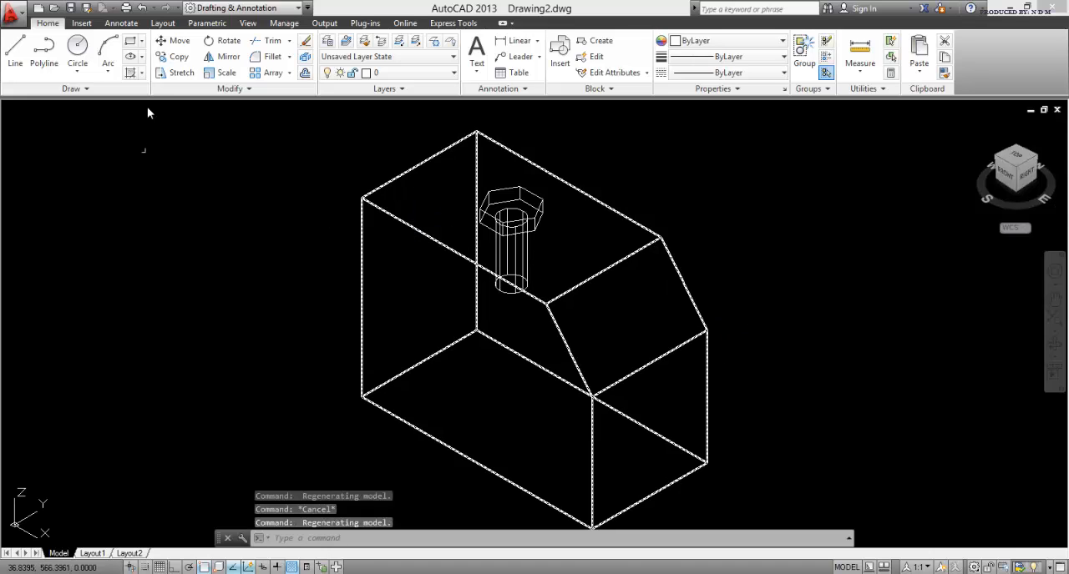
key("Escape")
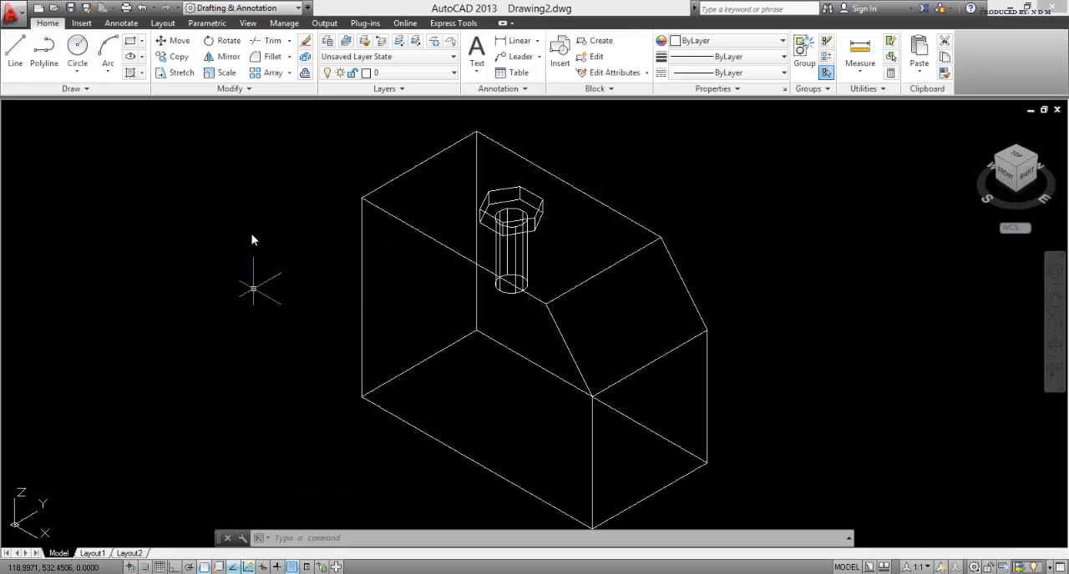
left_click(248, 23)
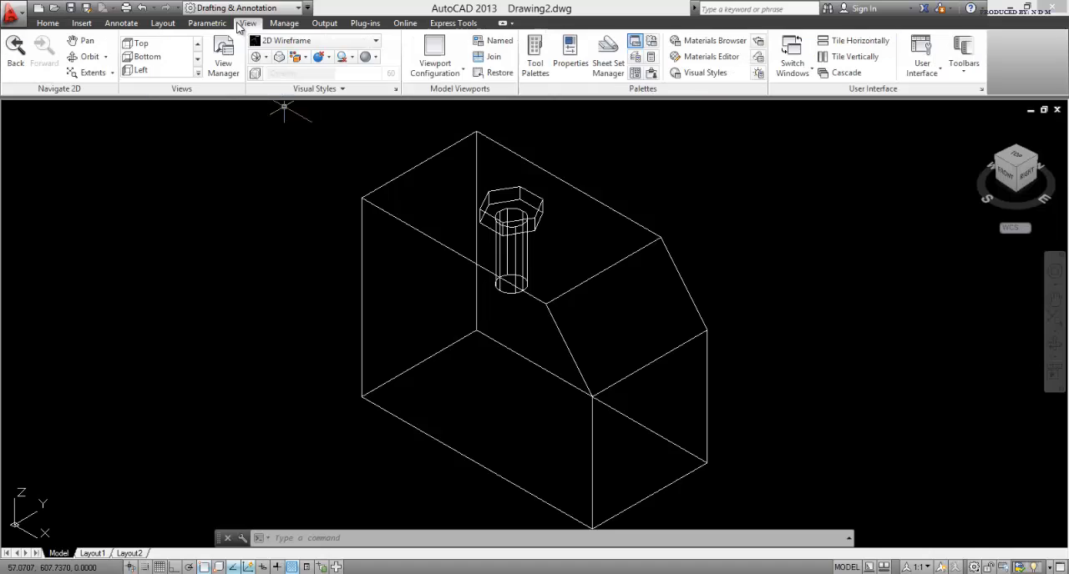
left_click(377, 43)
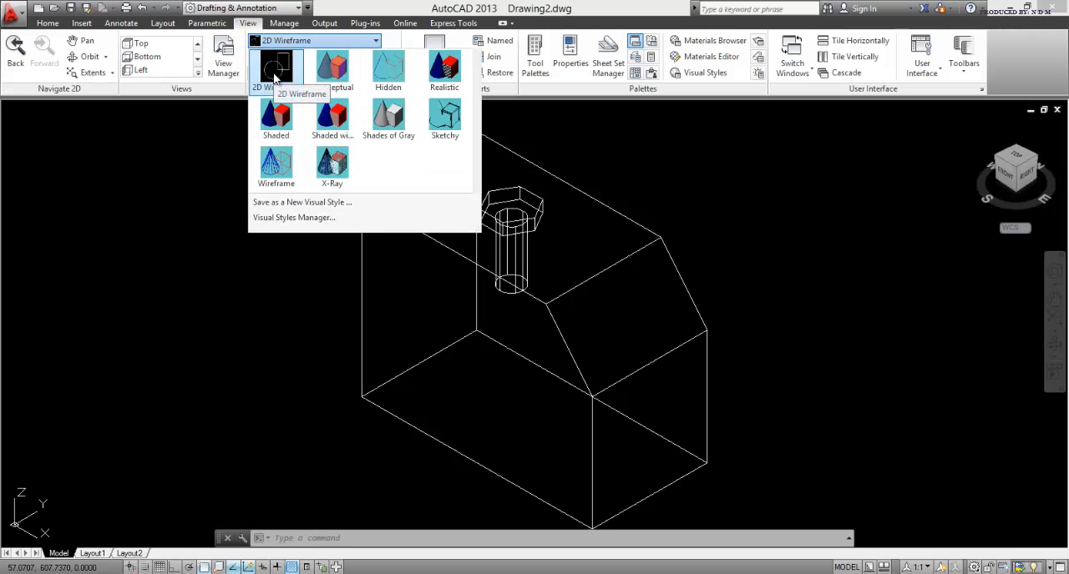
left_click(342, 77)
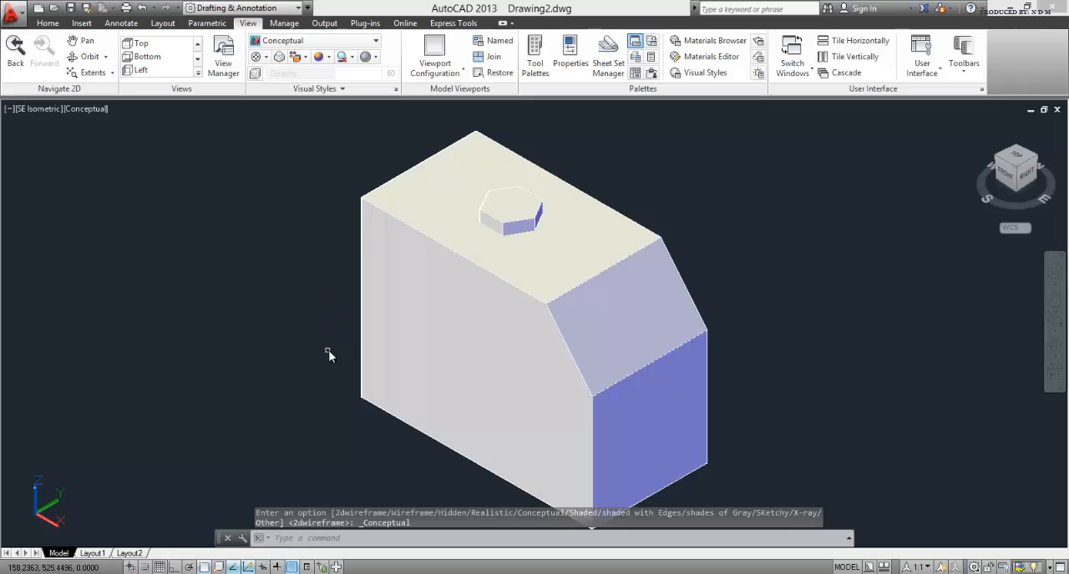
middle_click_drag(328, 350, 322, 317, "shift")
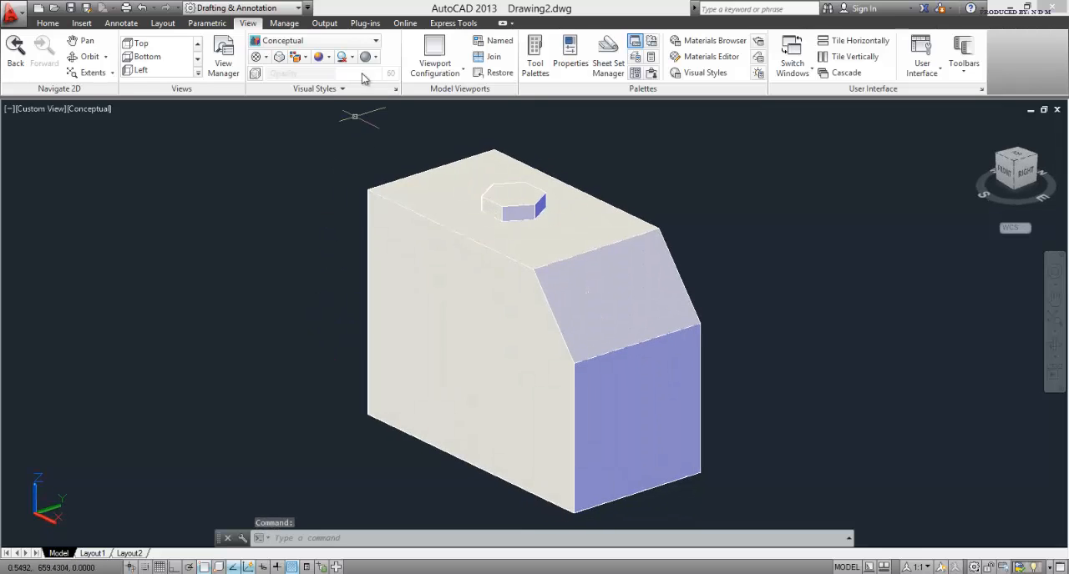
Step: Restore the 2D Wireframe visual style and inspect the block and bolt in right, front, top and southeast isometric views
left_click(316, 41)
left_click(282, 65)
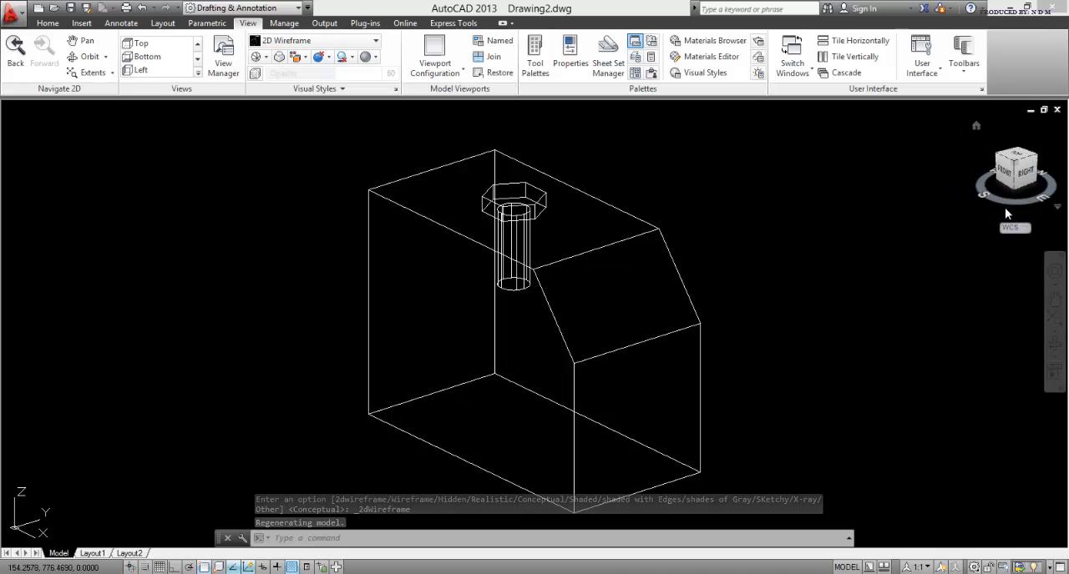
left_click(1020, 187)
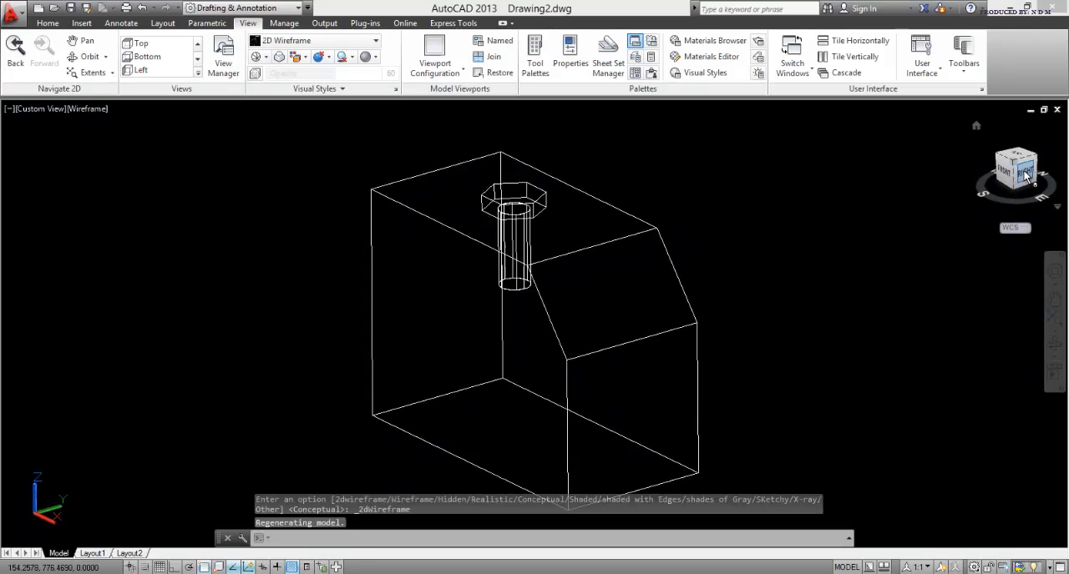
left_click(1005, 167)
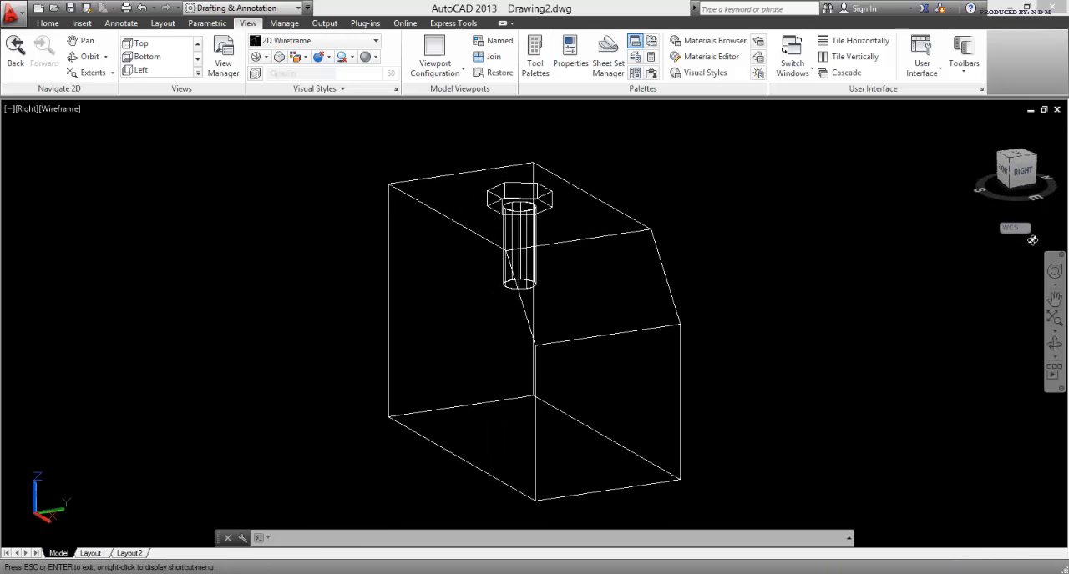
left_click(1004, 172)
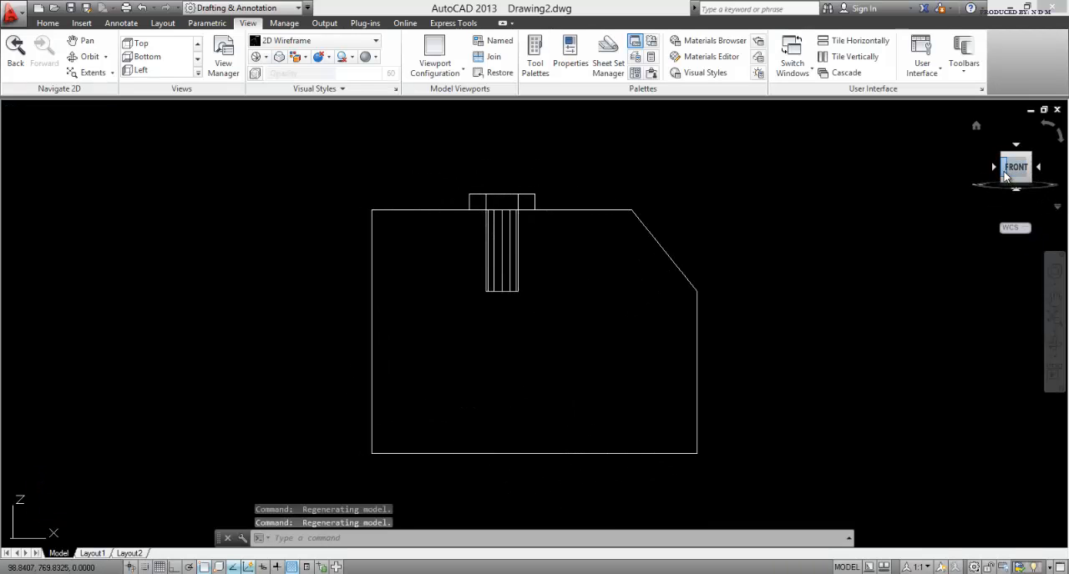
middle_click_drag(971, 184, 910, 239)
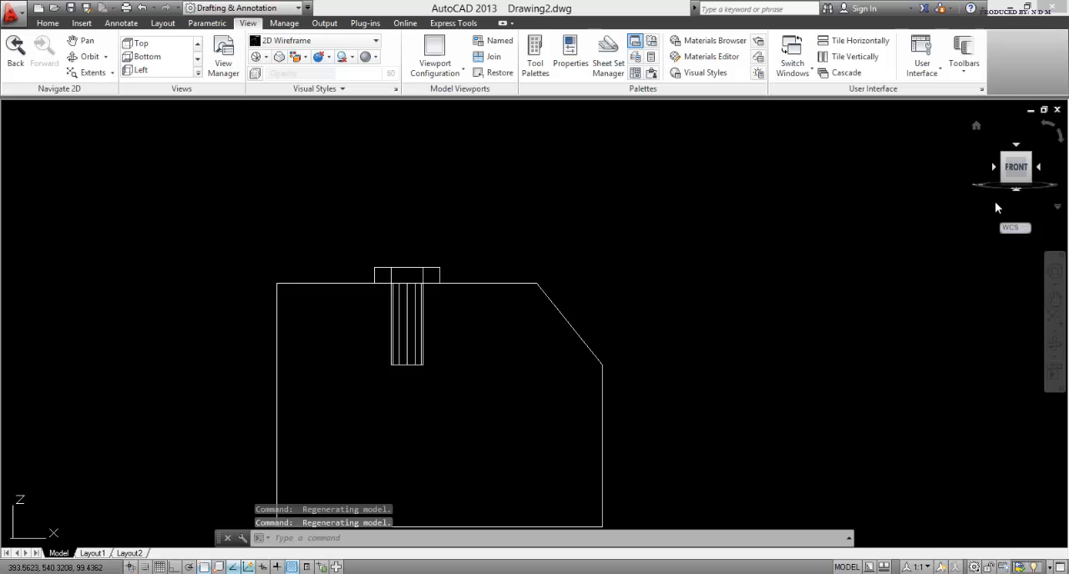
middle_click_drag(995, 201, 1038, 172, "shift")
left_click(1015, 160)
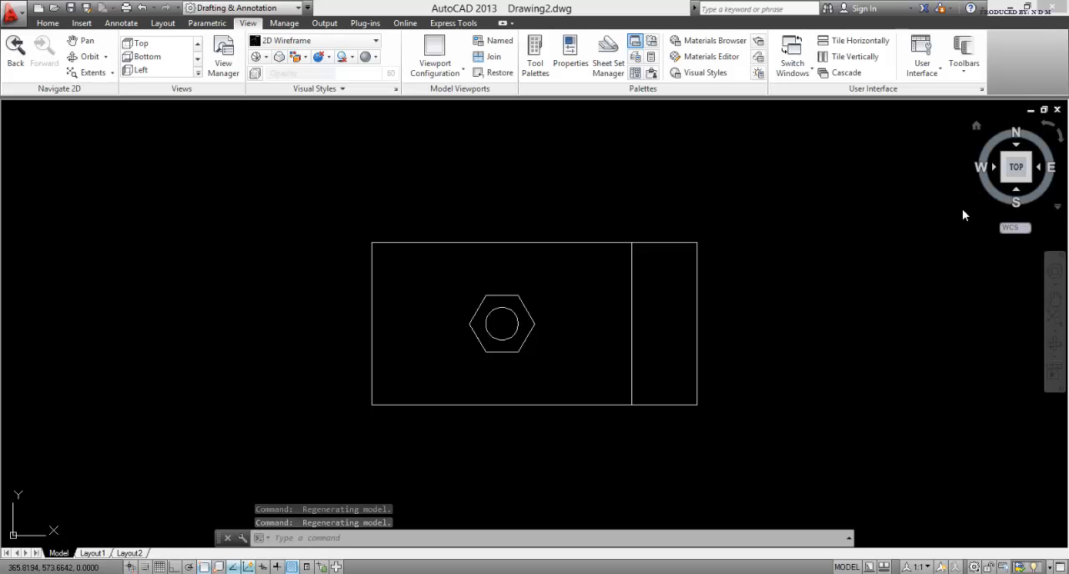
middle_click_drag(908, 296, 876, 189, "shift")
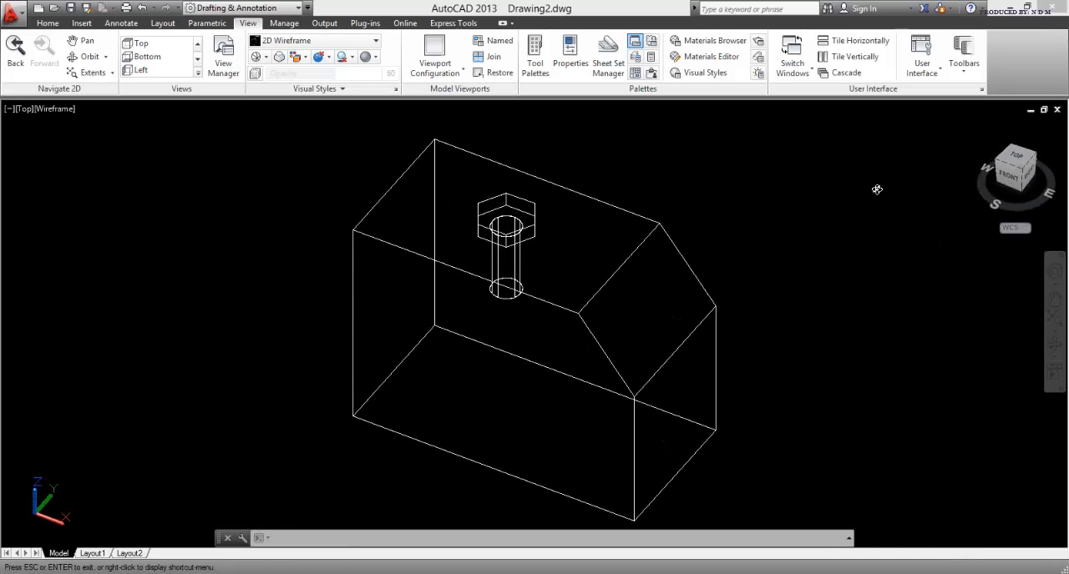
left_click(1022, 172)
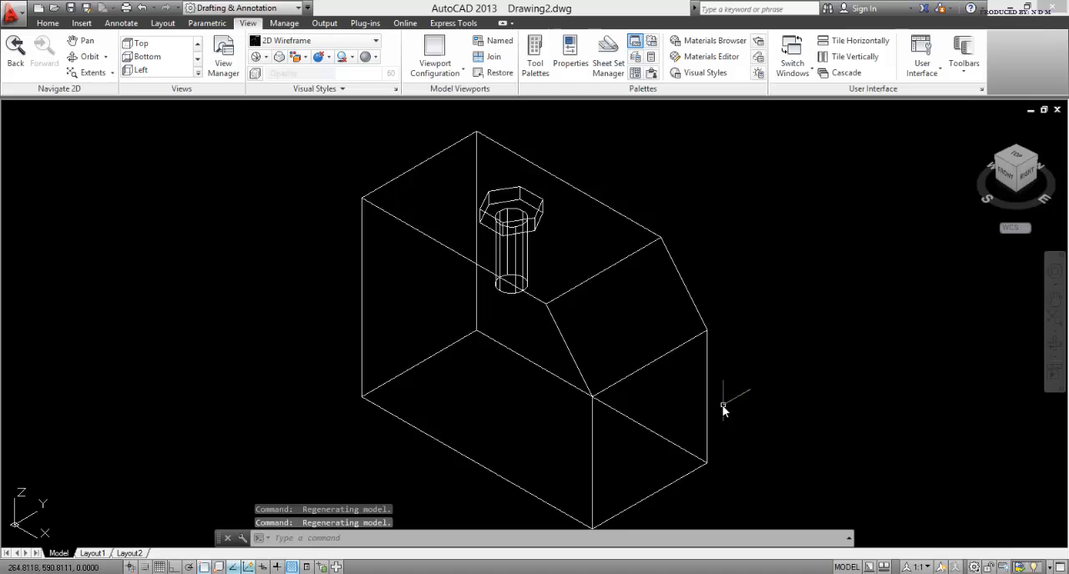
scroll(721, 404, "down", 3)
middle_click_drag(715, 399, 625, 365)
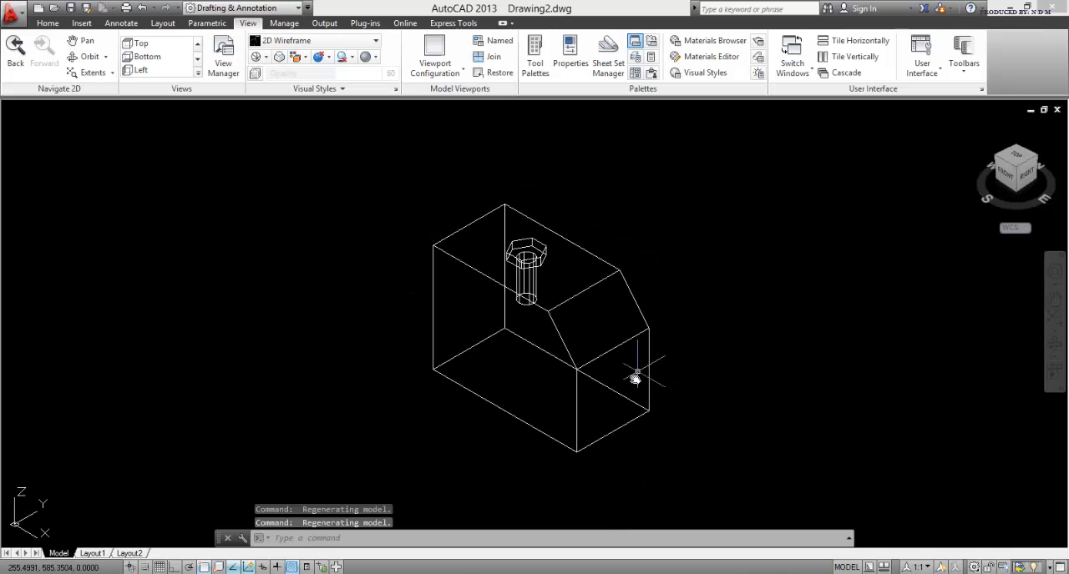
key("Escape")
key("Escape")
key("Escape")
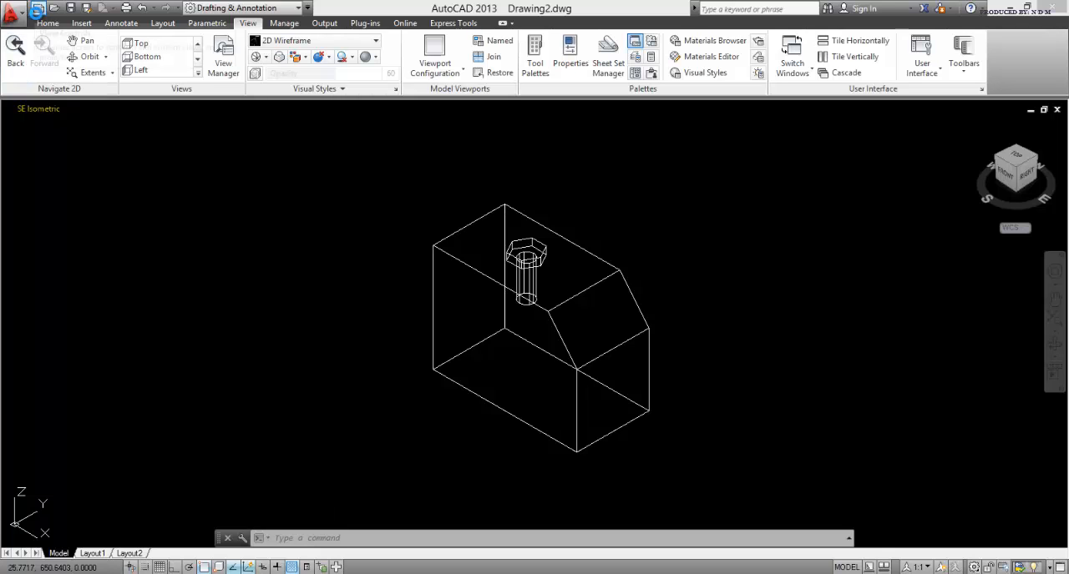
Step: Create a new drawing from the acadiso template
left_click(37, 10)
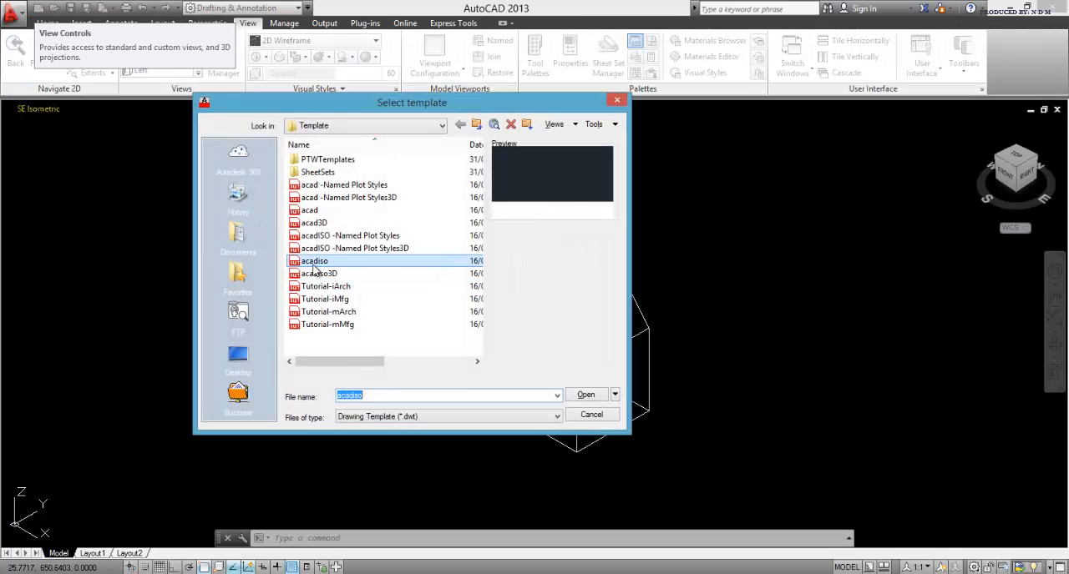
left_click(314, 263)
left_click(585, 397)
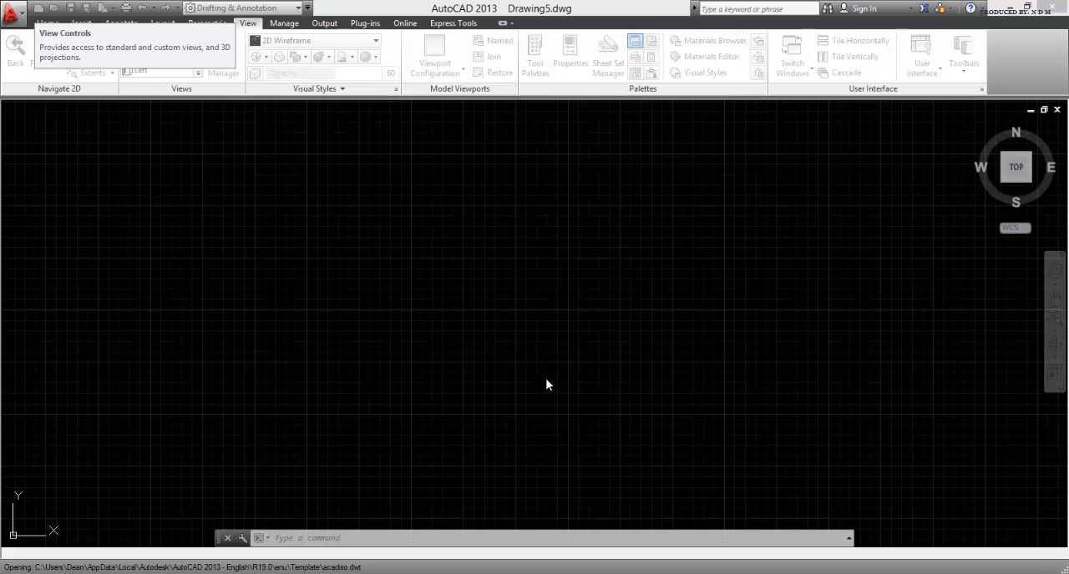
key("Escape")
key("Escape")
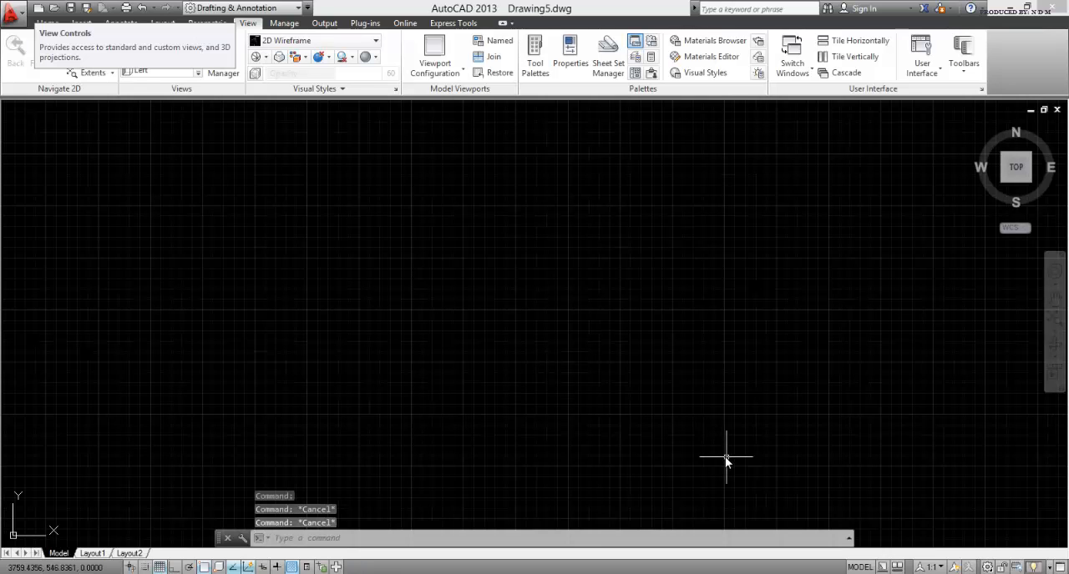
Step: Switch the workspace from Drafting & Annotation to 3D Modeling
left_click(989, 568)
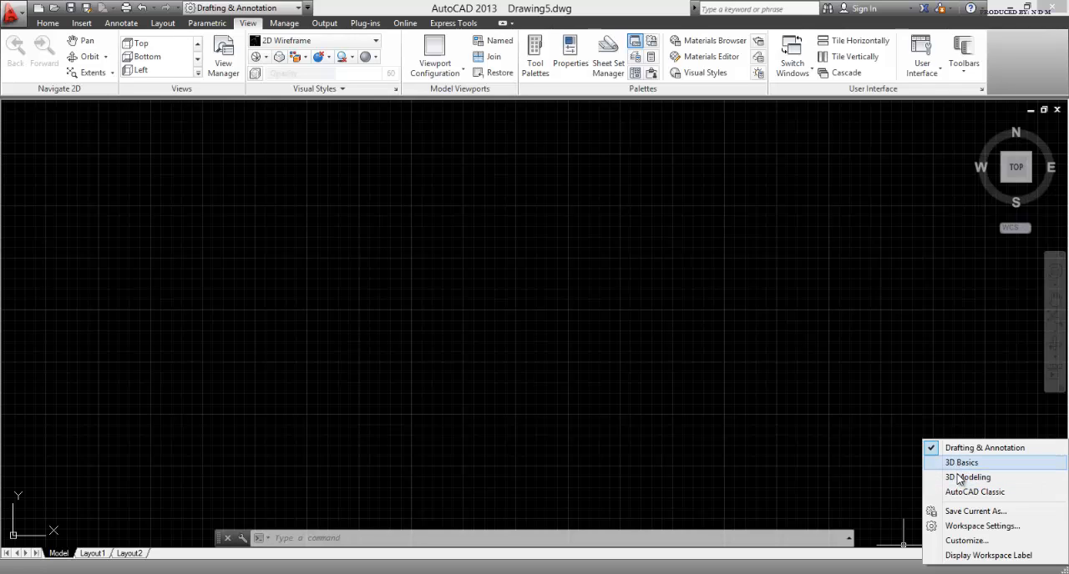
left_click(960, 477)
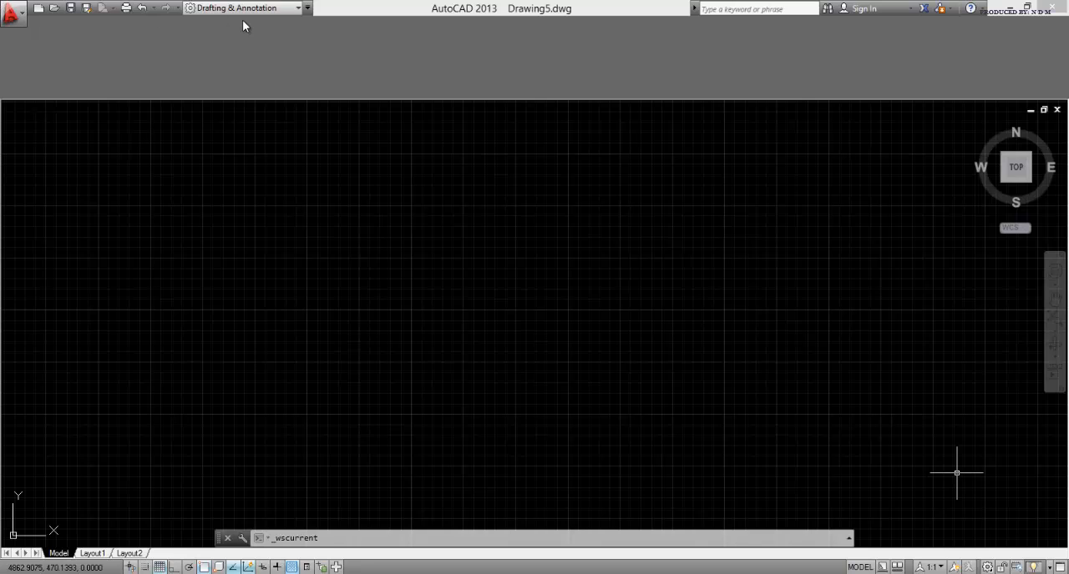
key("Escape")
key("Escape")
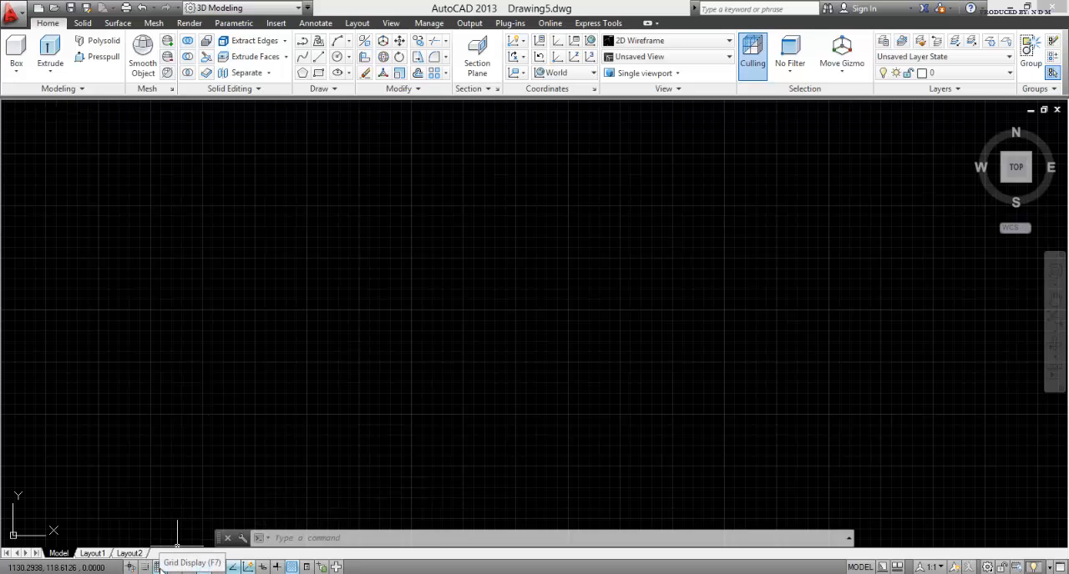
Step: Toggle the grid display off and back on twice
left_click(159, 567)
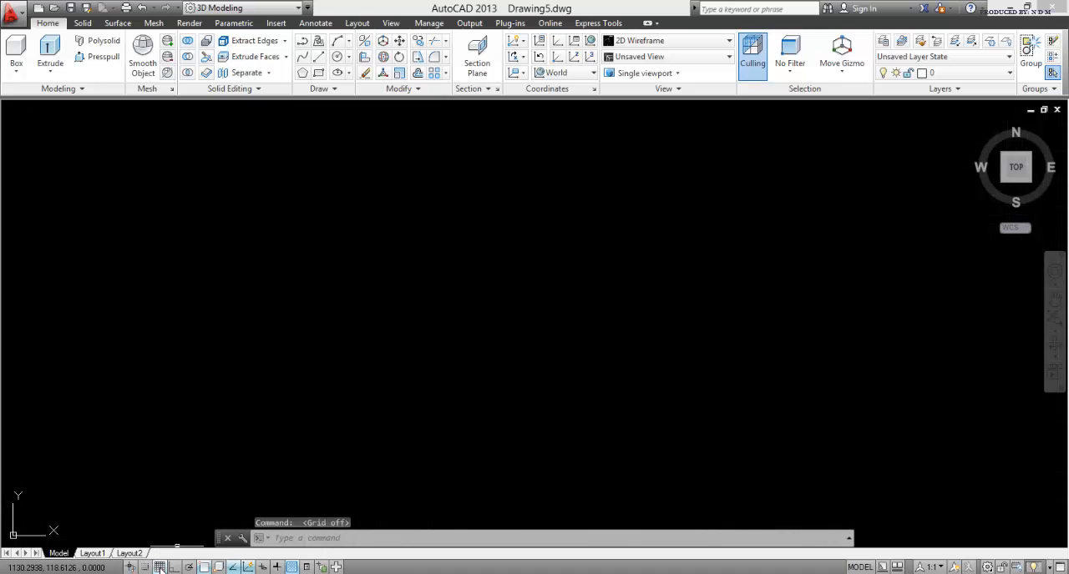
left_click(159, 568)
left_click(160, 568)
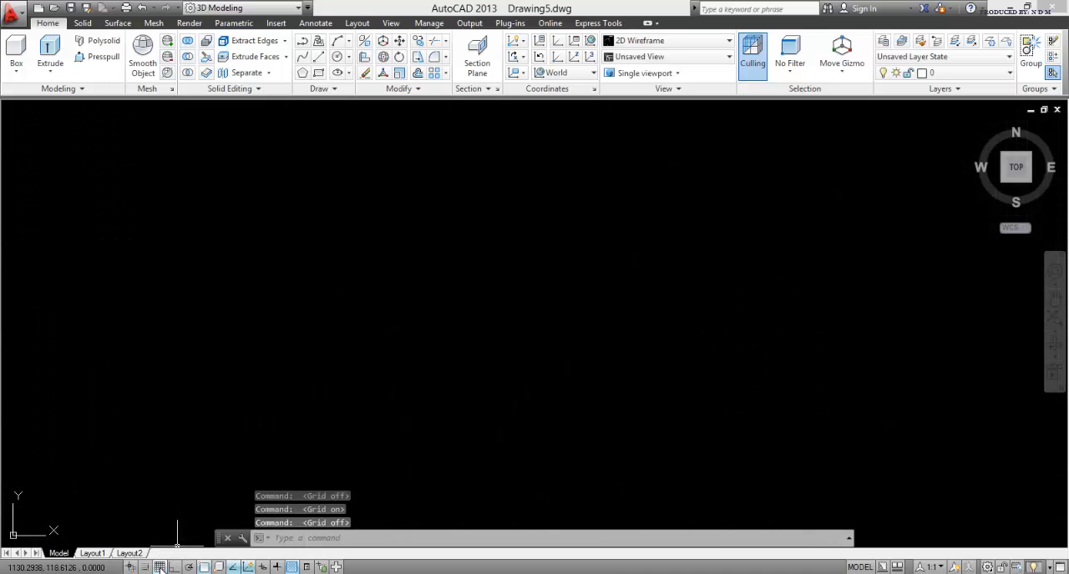
left_click(161, 568)
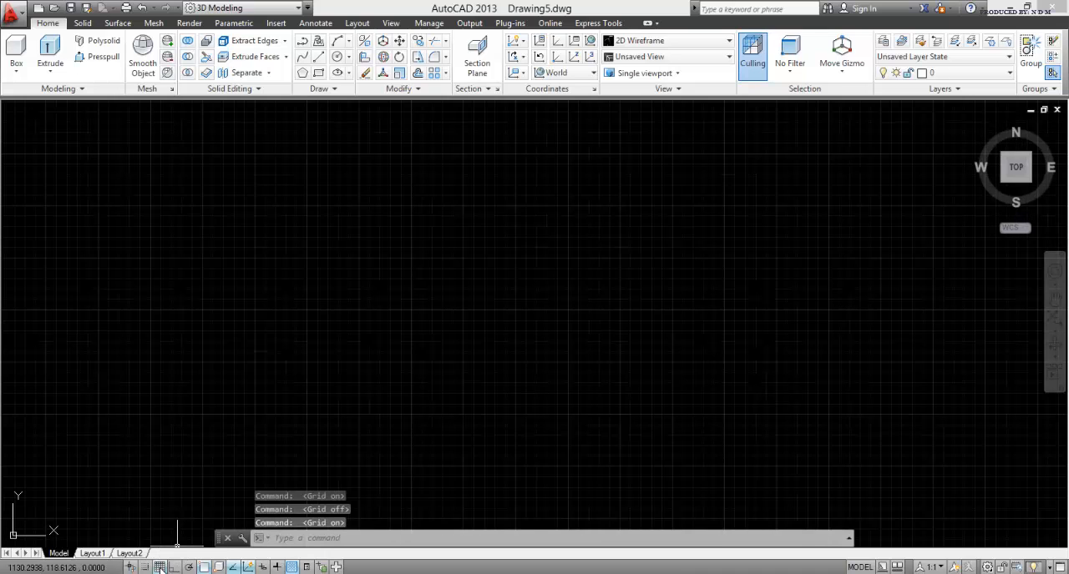
left_click(18, 70)
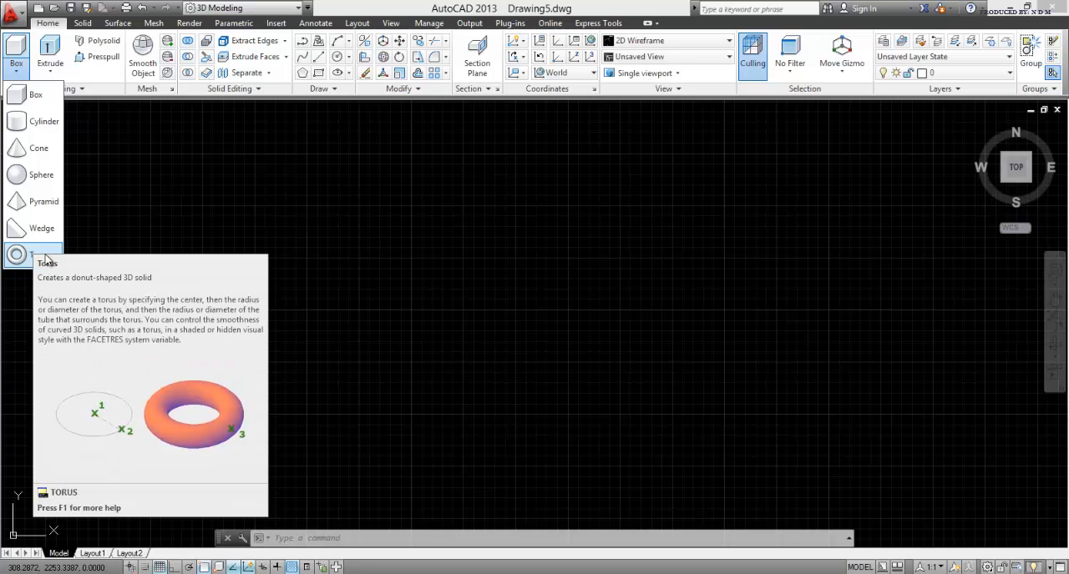
left_click(29, 107)
key("Escape")
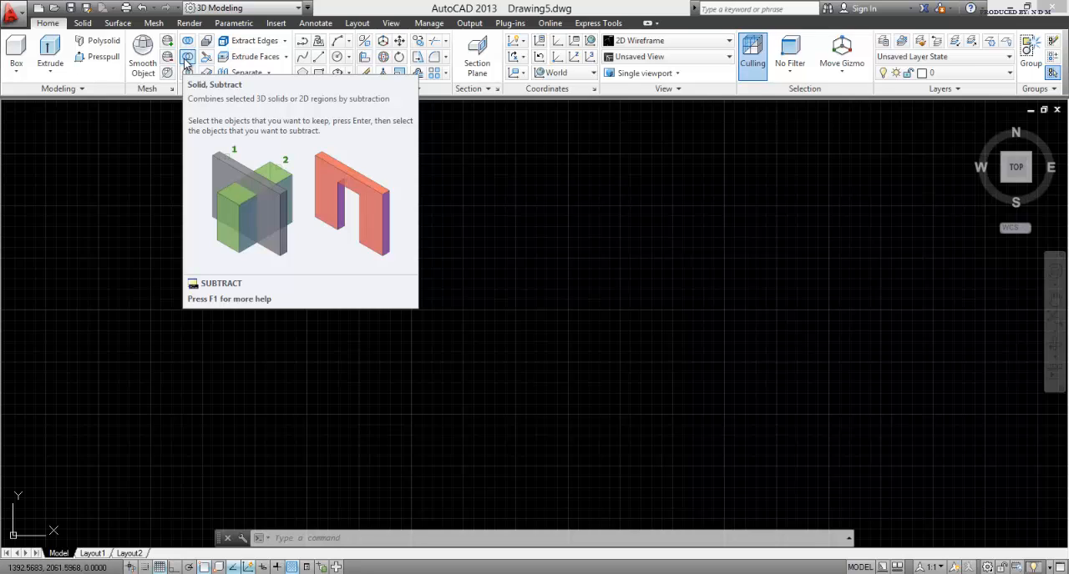
key("Escape")
key("Escape")
key("Escape")
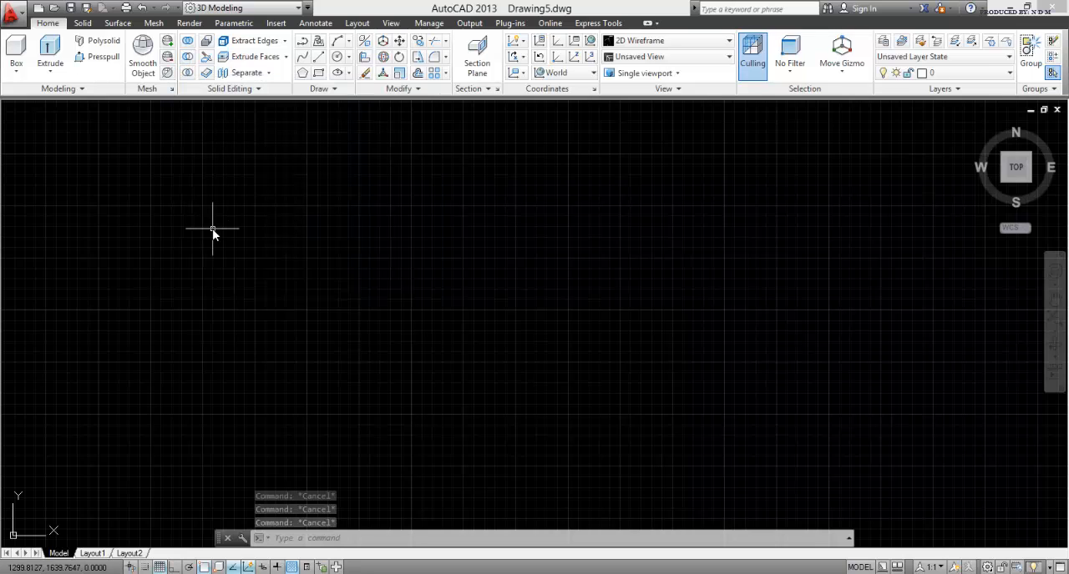
Step: Create a solid box from a freely picked corner with length 100, width 50 and height 75
left_click(16, 70)
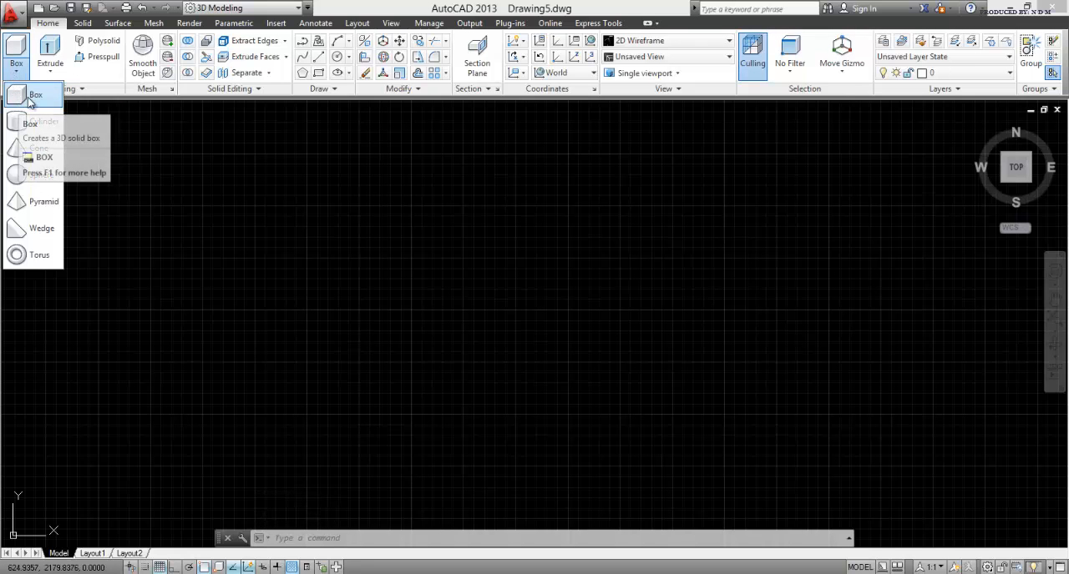
left_click(29, 97)
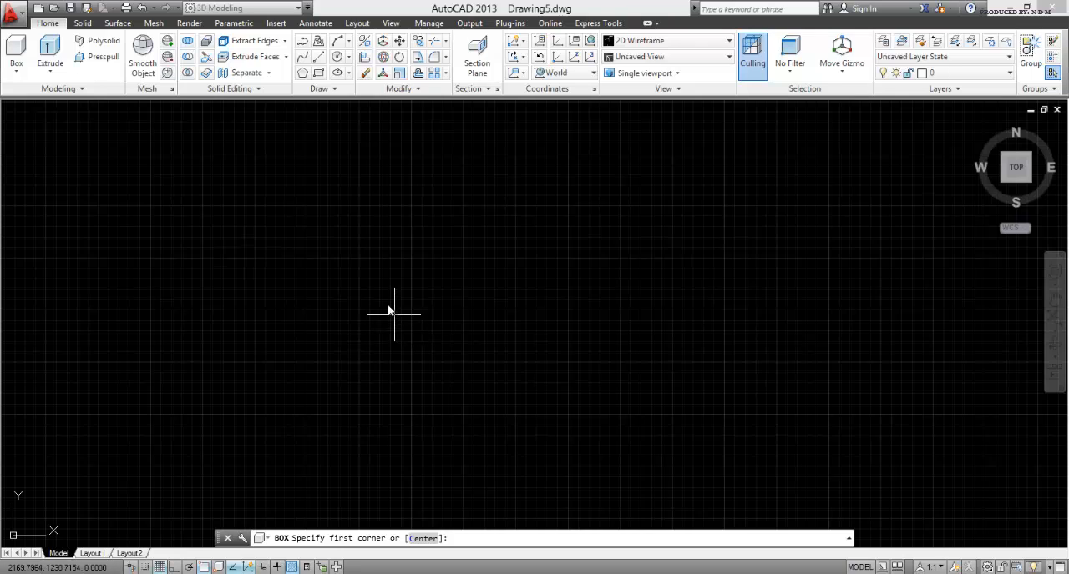
left_click(359, 272)
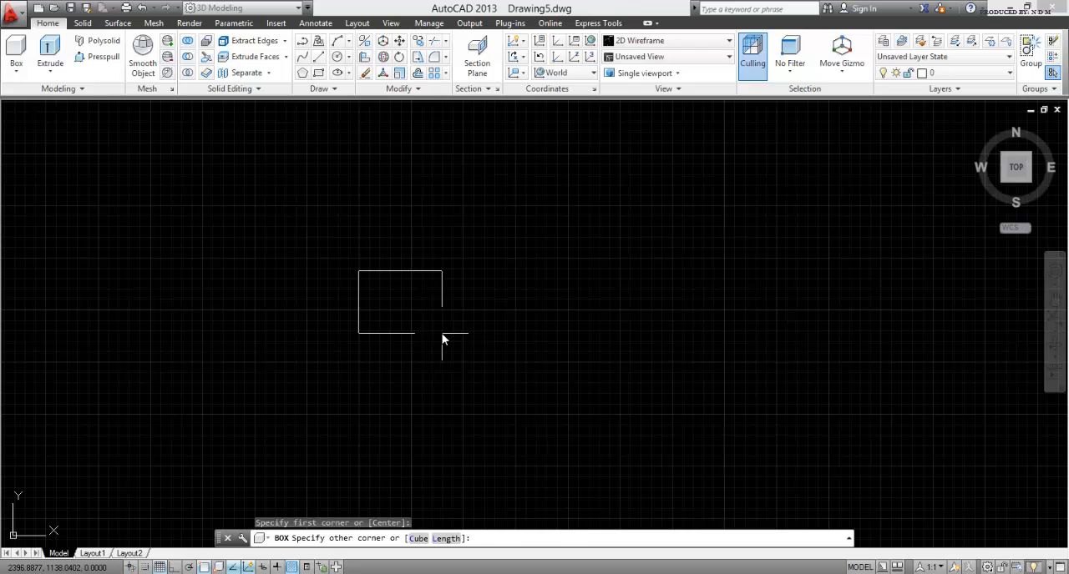
type("l")
key("Return")
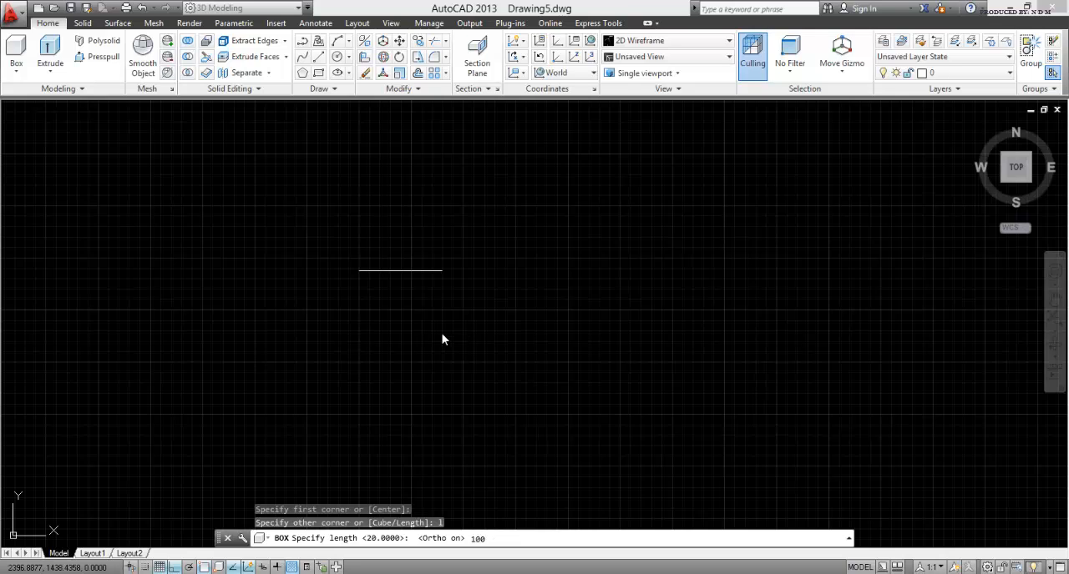
key("Return")
key("Return")
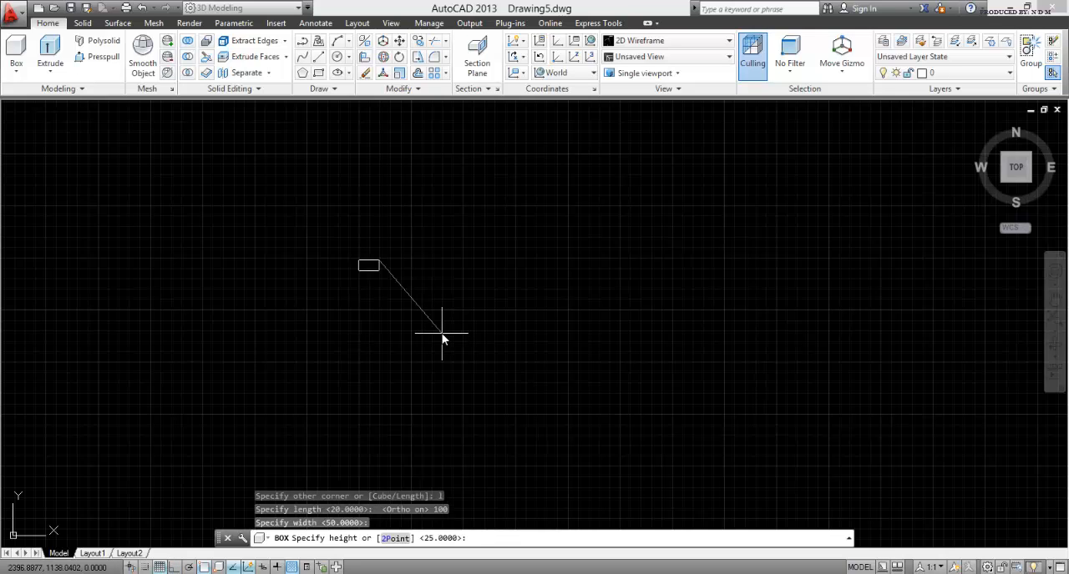
type("75")
key("Return")
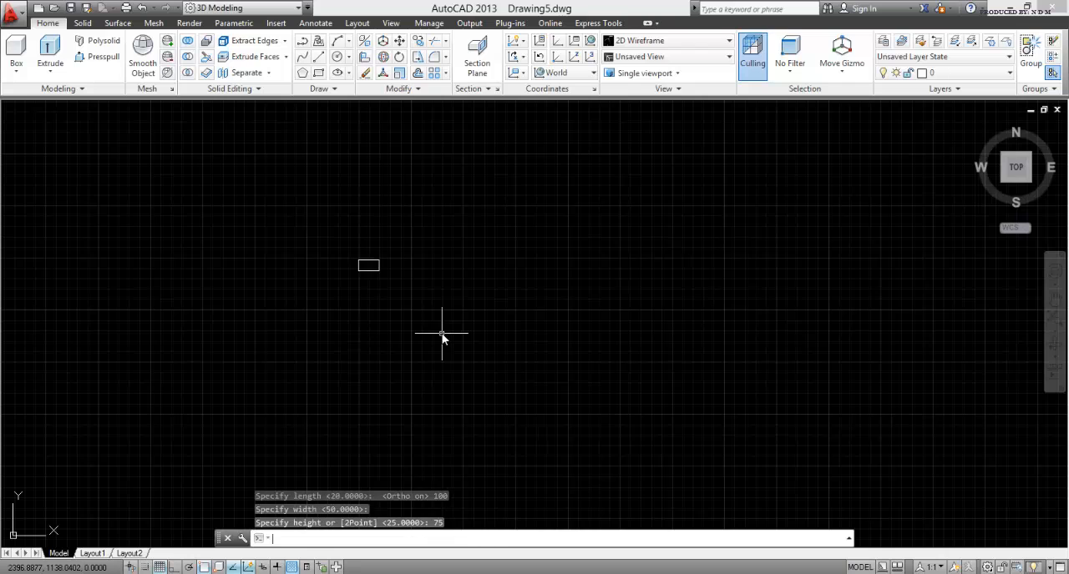
Step: Create a solid wedge from a freely picked corner beside the box with length 20, width 50 and height 25
scroll(351, 264, "up", 8)
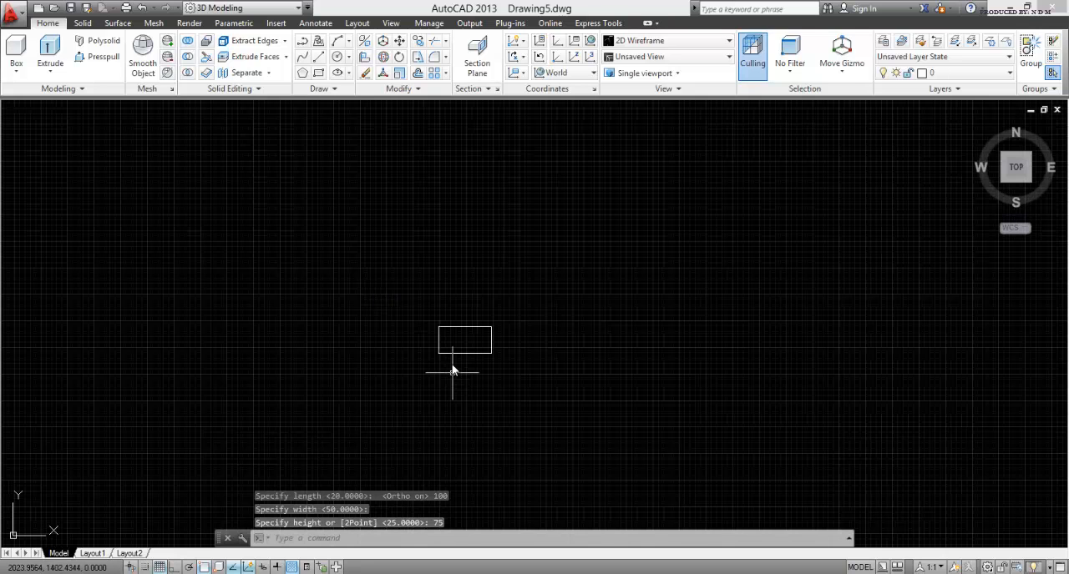
middle_click_drag(435, 423, 374, 276, "shift")
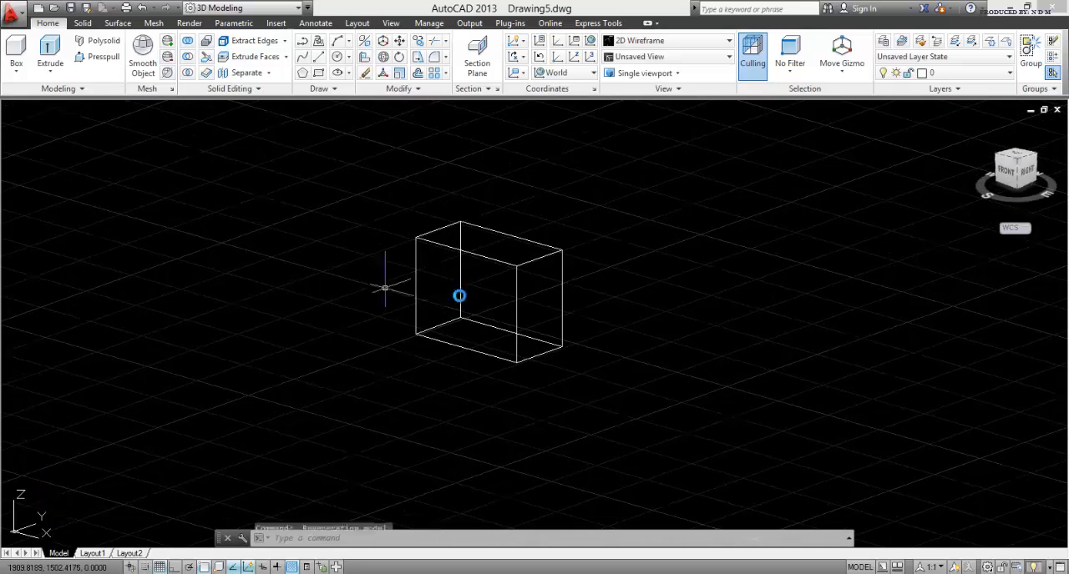
scroll(473, 274, "up", 2)
key("Escape")
key("Escape")
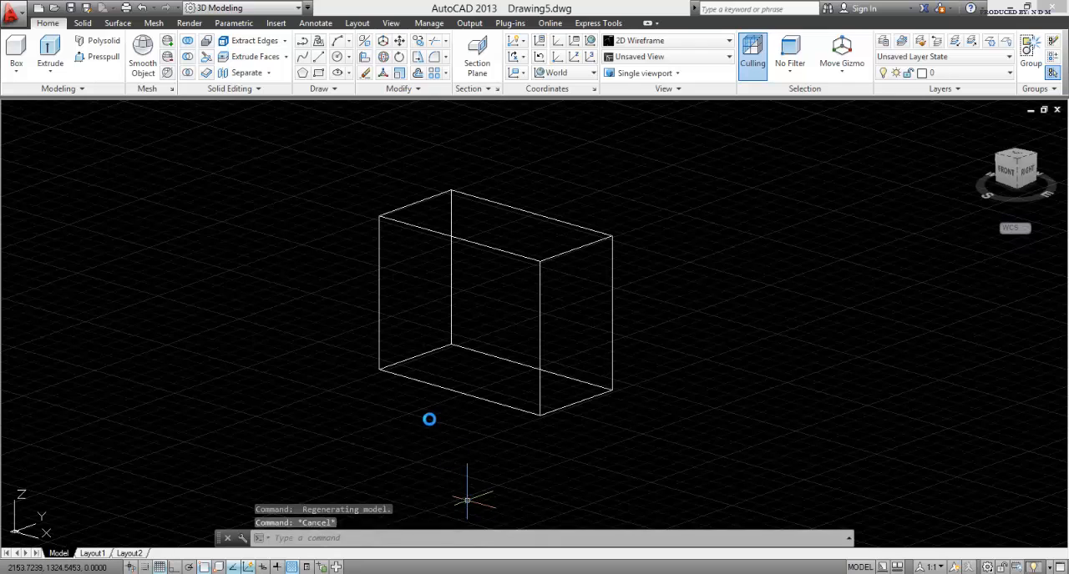
middle_click_drag(400, 412, 316, 387)
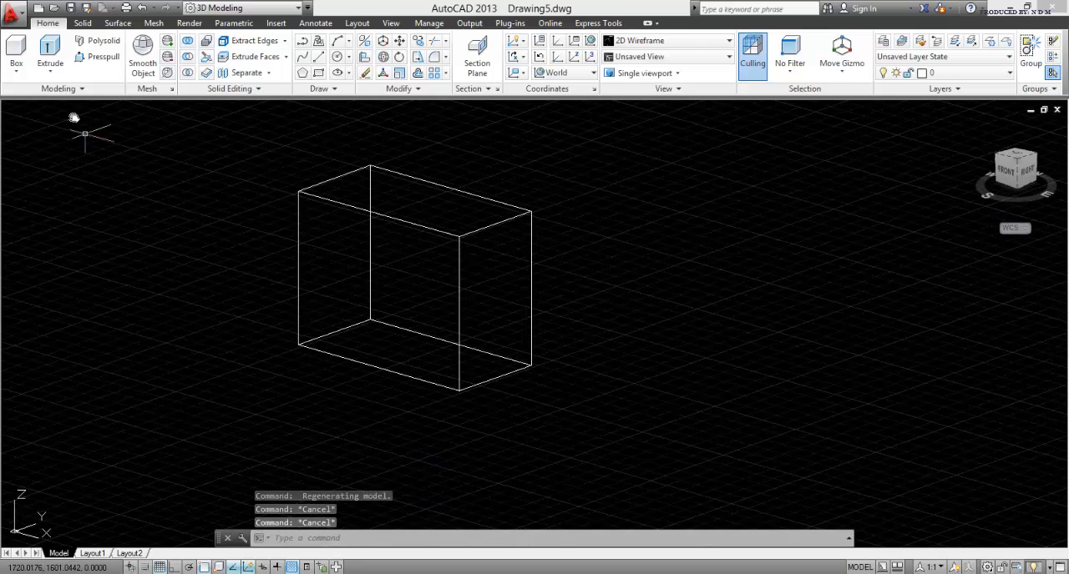
left_click(16, 71)
left_click(41, 226)
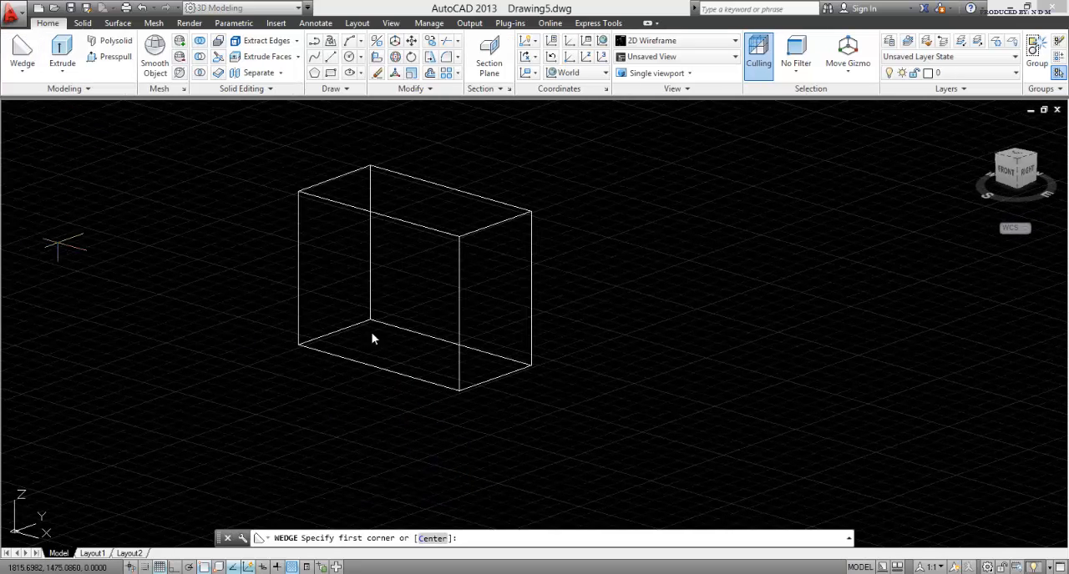
left_click(628, 390)
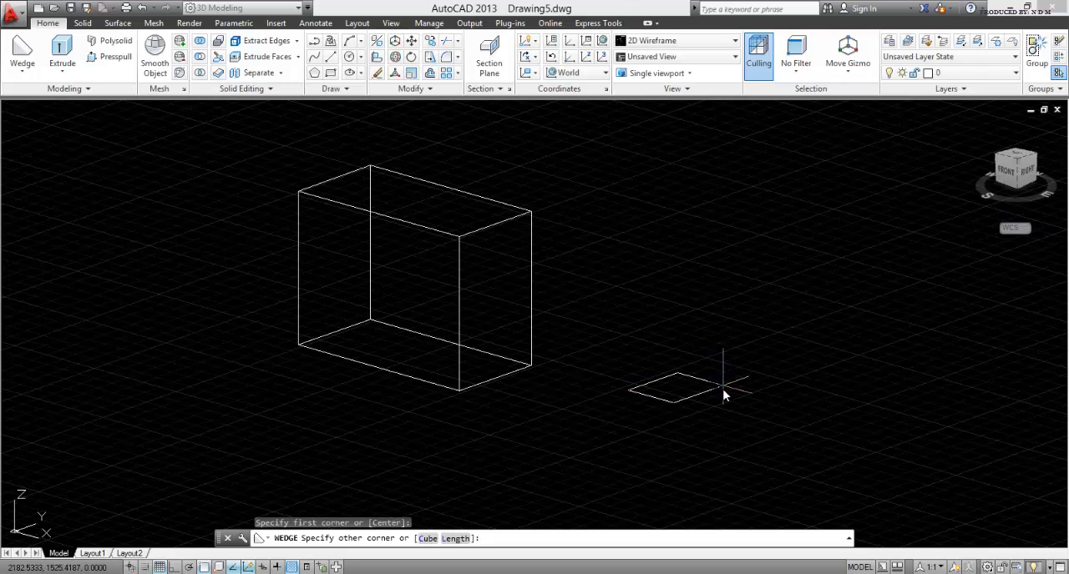
type("l")
key("Return")
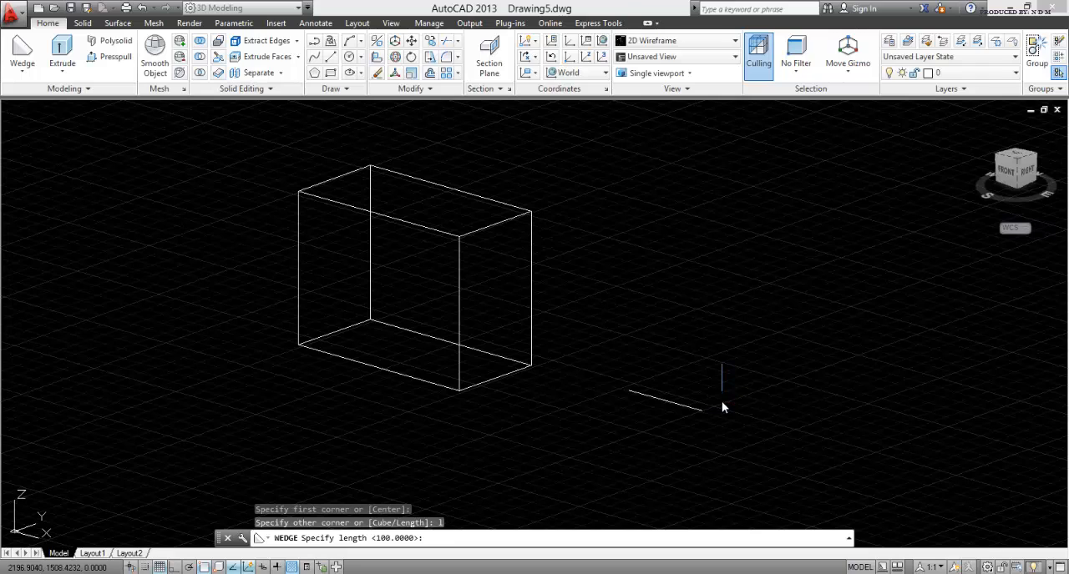
type("20")
key("Return")
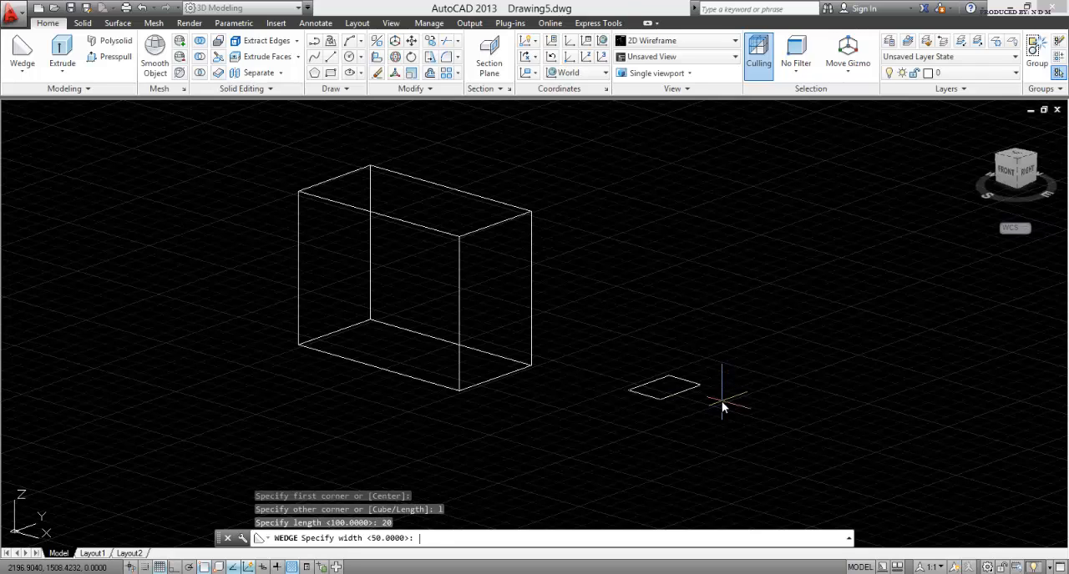
key("Return")
type("25")
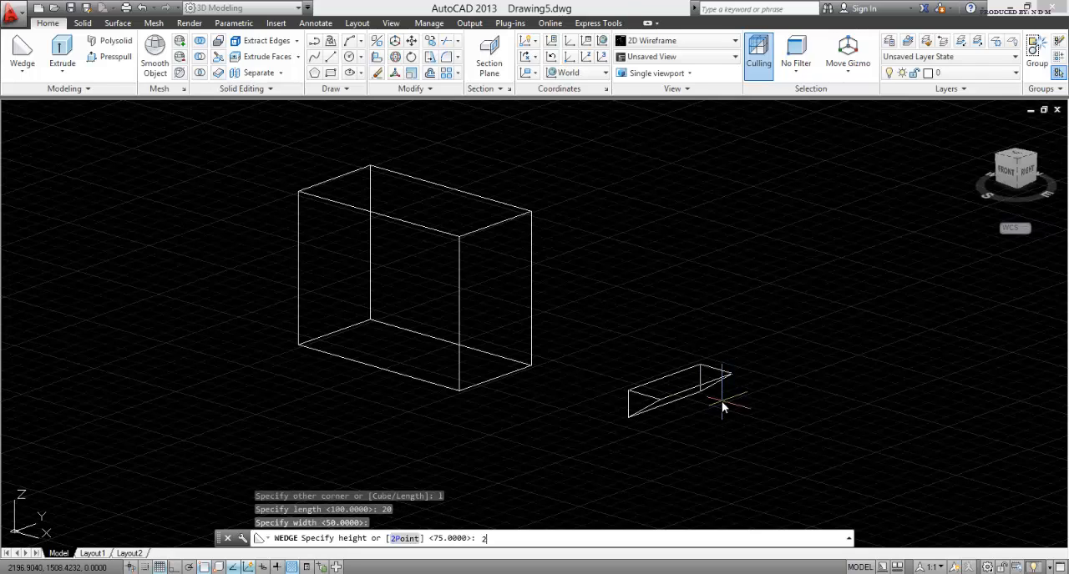
key("Return")
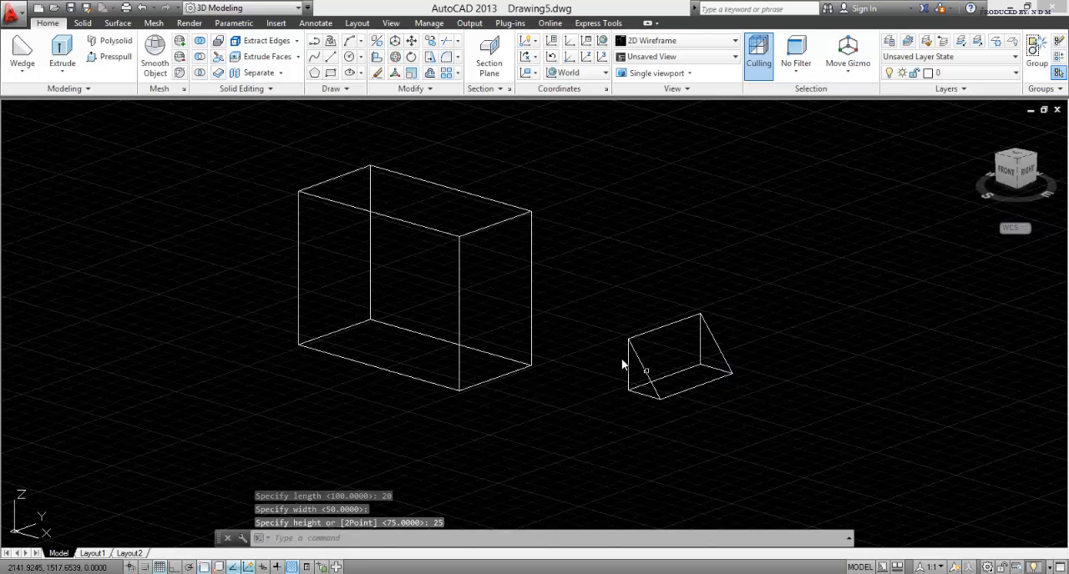
Step: Rotate the wedge 180° about the Y axis through its centre with 3D Rotate
scroll(693, 368, "up", 4)
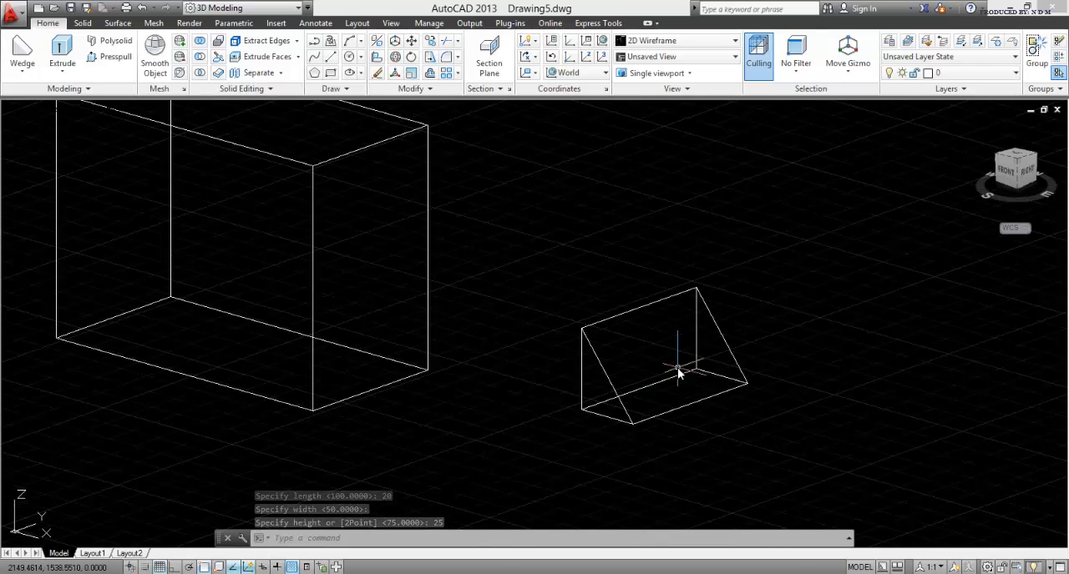
key("Escape")
key("Escape")
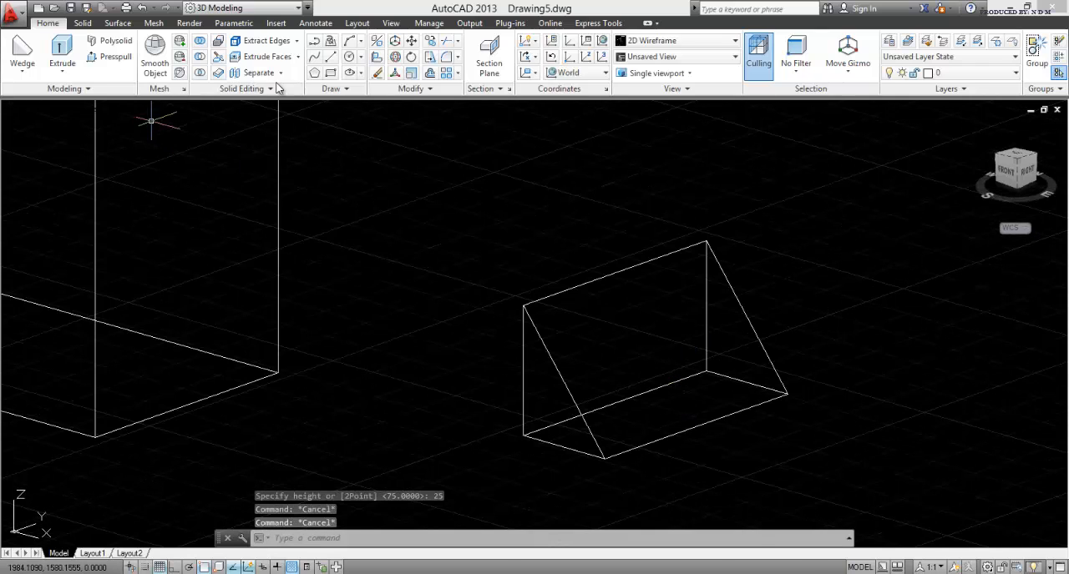
left_click(397, 58)
left_click(783, 473)
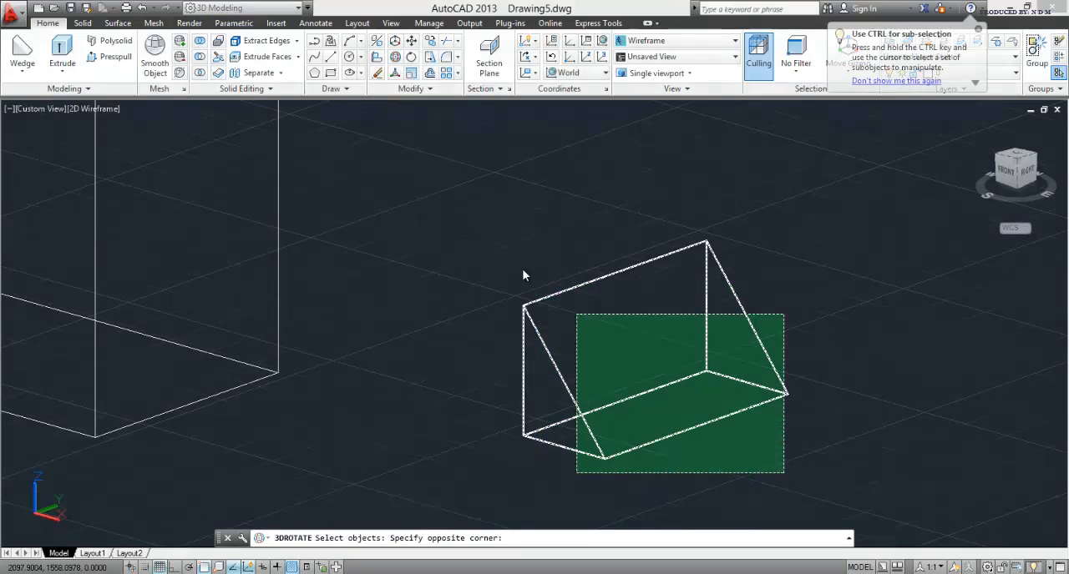
left_click(462, 235)
key("Return")
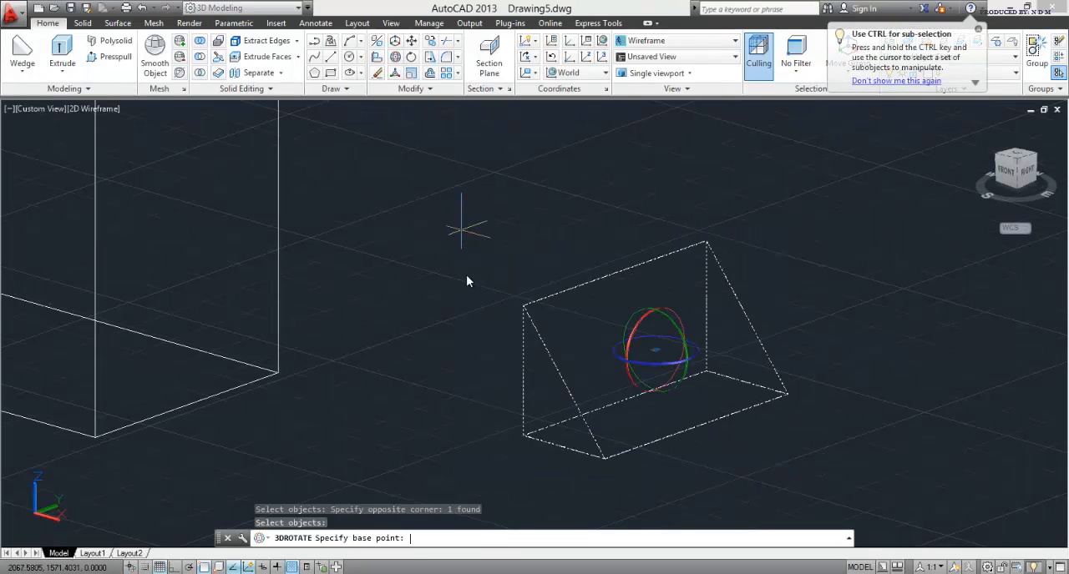
left_click(632, 325)
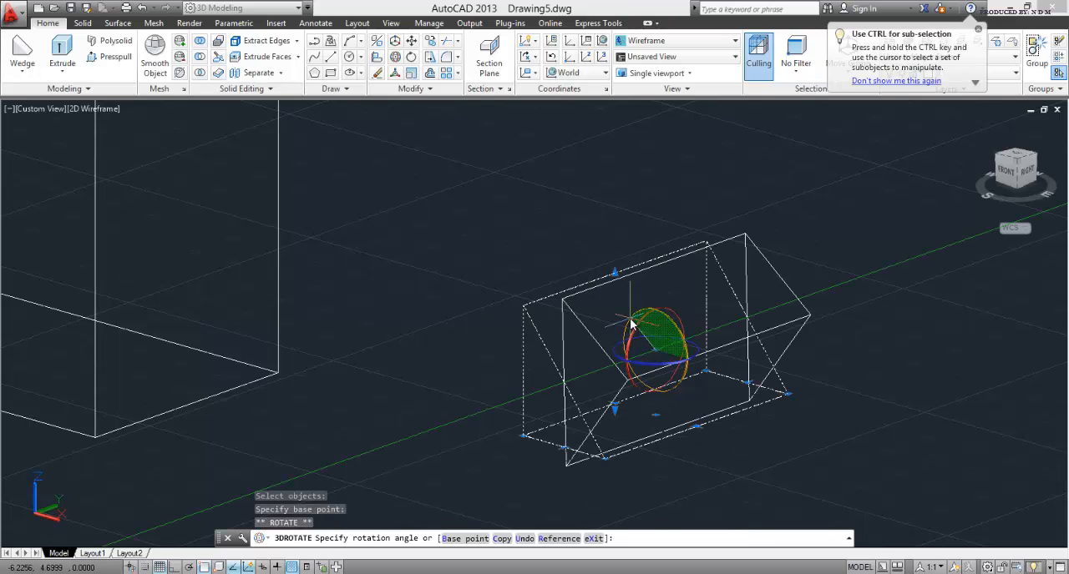
type("180")
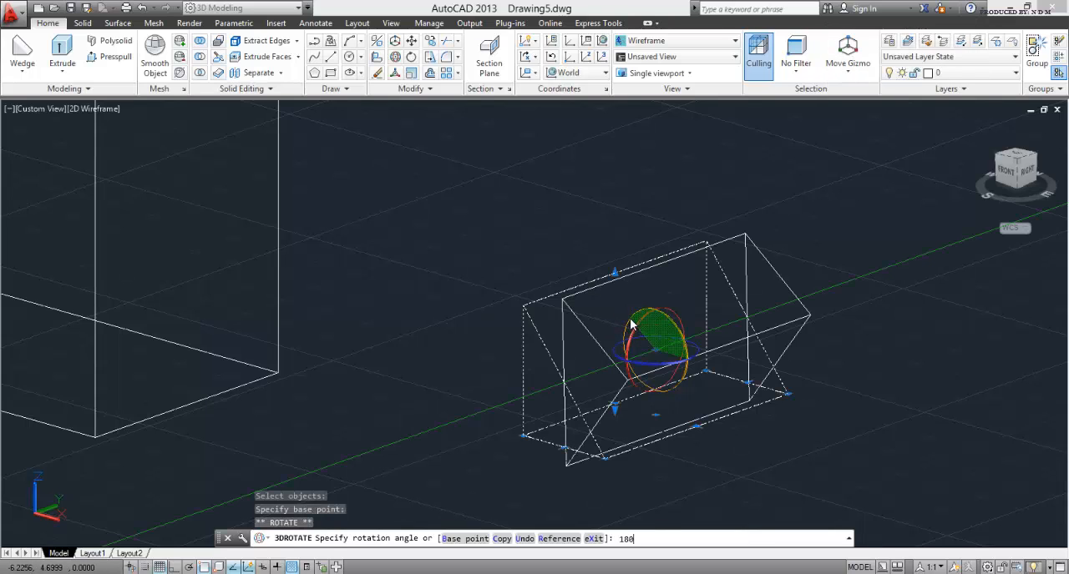
key("Return")
scroll(630, 324, "down", 3)
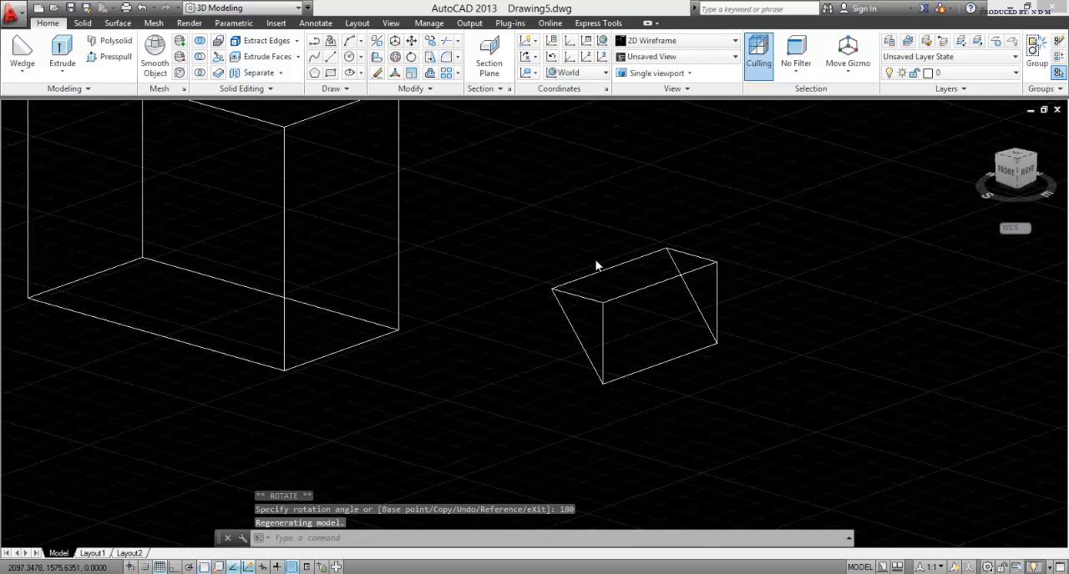
key("Escape")
key("Escape")
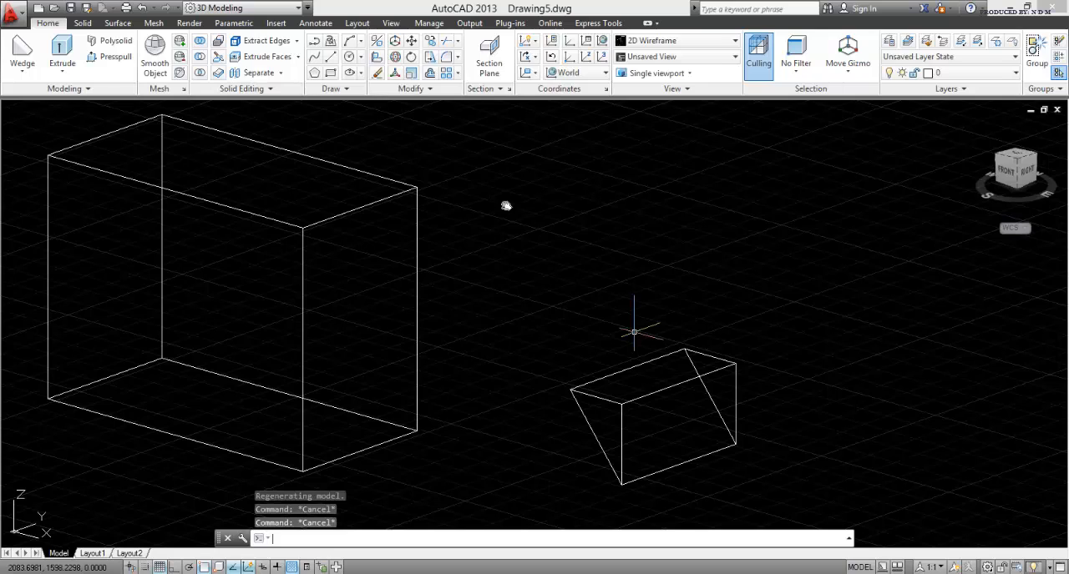
Step: Move the wedge from the midpoint of its outer top edge to the midpoint of the box's right top edge
left_click(675, 385)
left_click(639, 362)
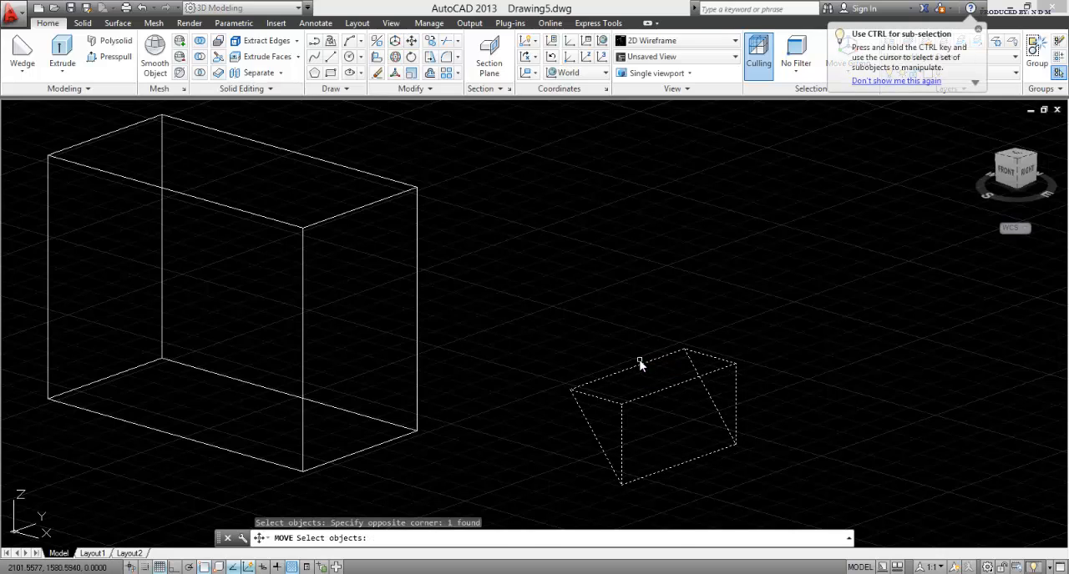
key("Return")
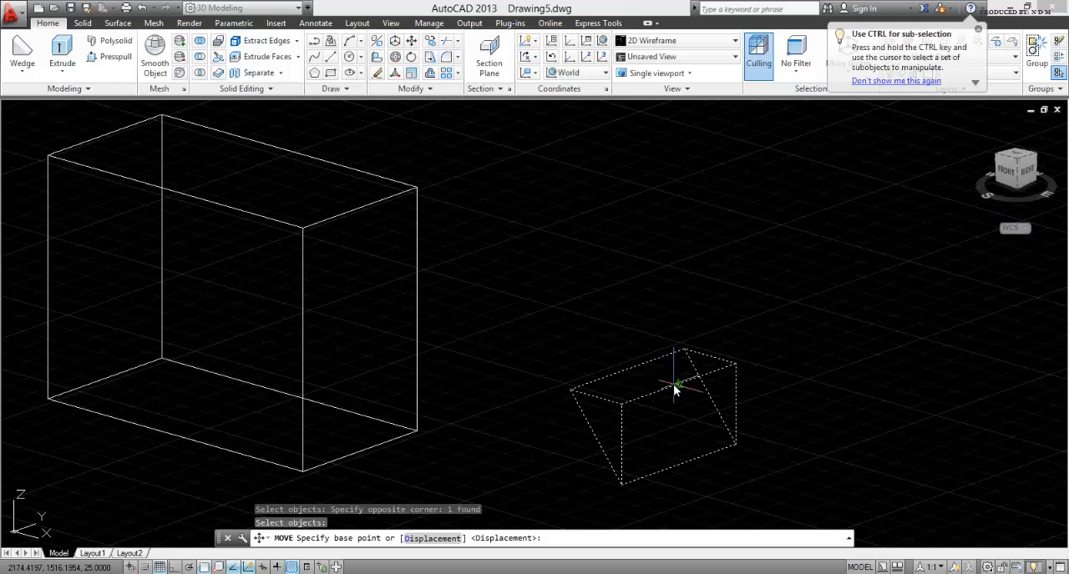
left_click(674, 385)
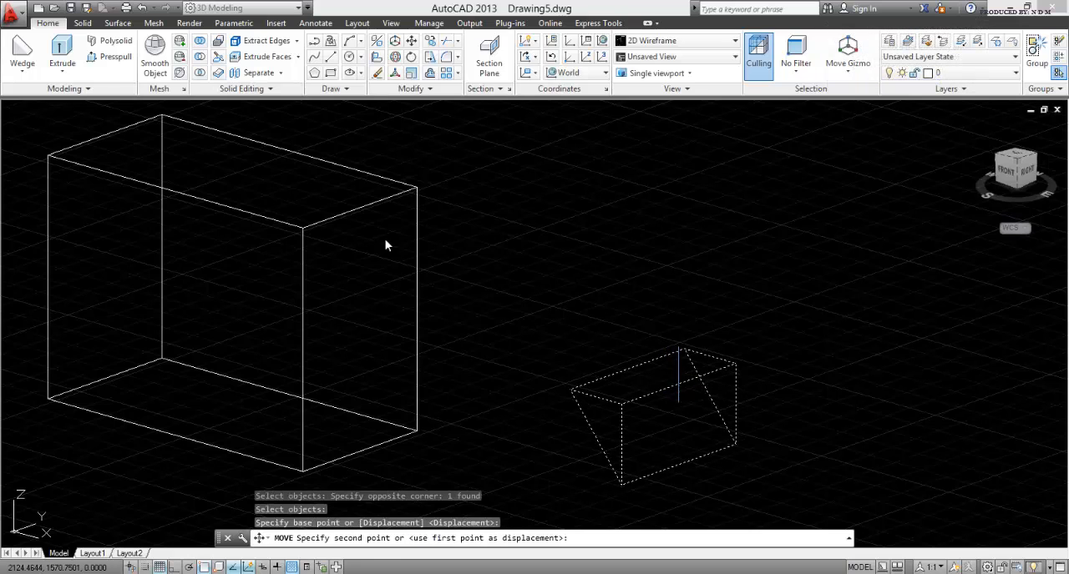
left_click(364, 210)
key("Escape")
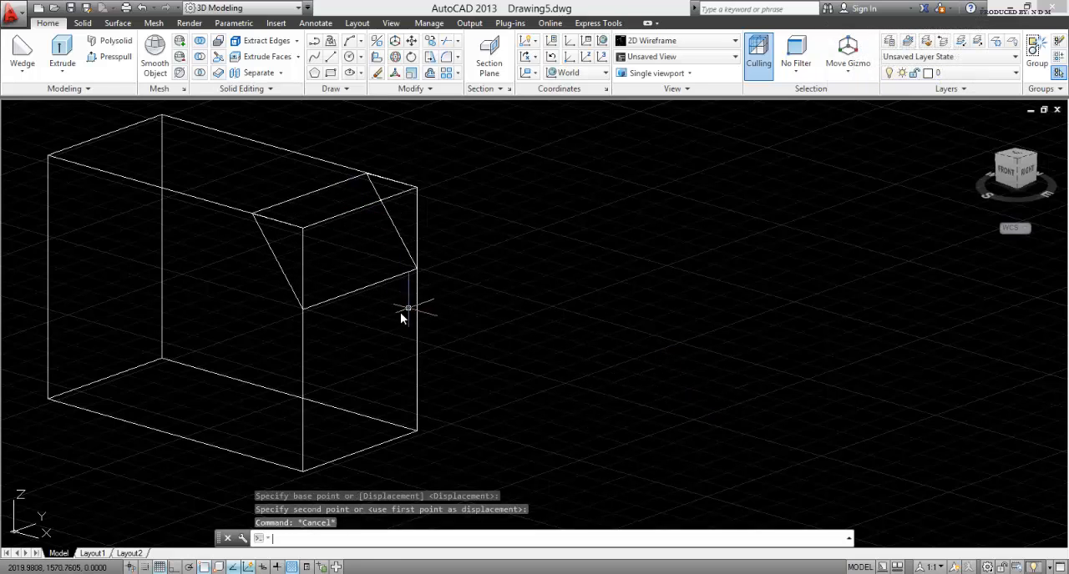
key("Escape")
Step: Subtract the wedge from the box to bevel the box's right top edge
middle_click_drag(275, 294, 409, 298, "shift")
scroll(312, 258, "up", 5)
scroll(409, 298, "down", 2)
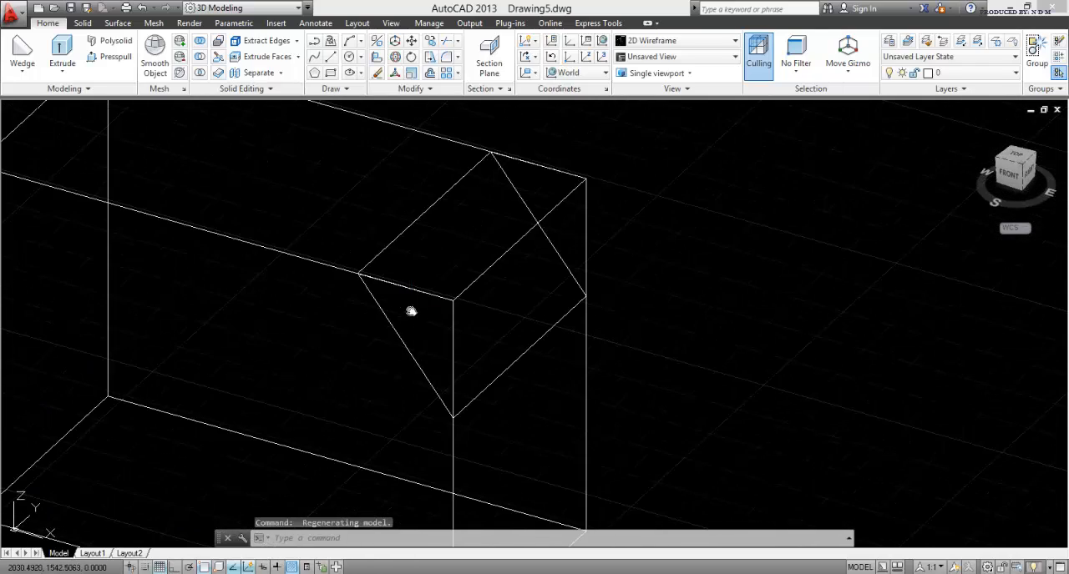
key("Escape")
key("Escape")
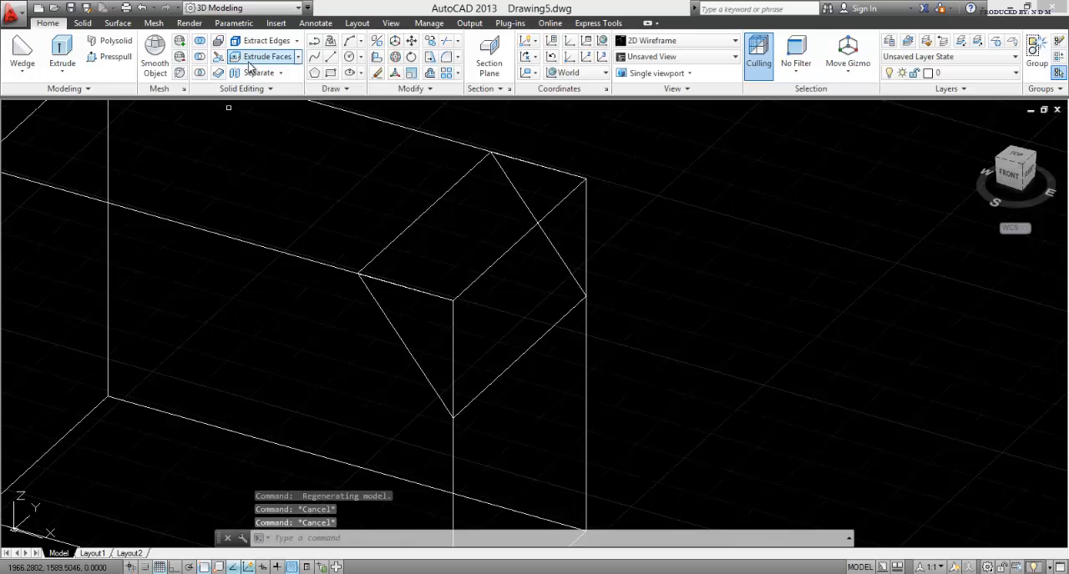
left_click(199, 56)
left_click(166, 222)
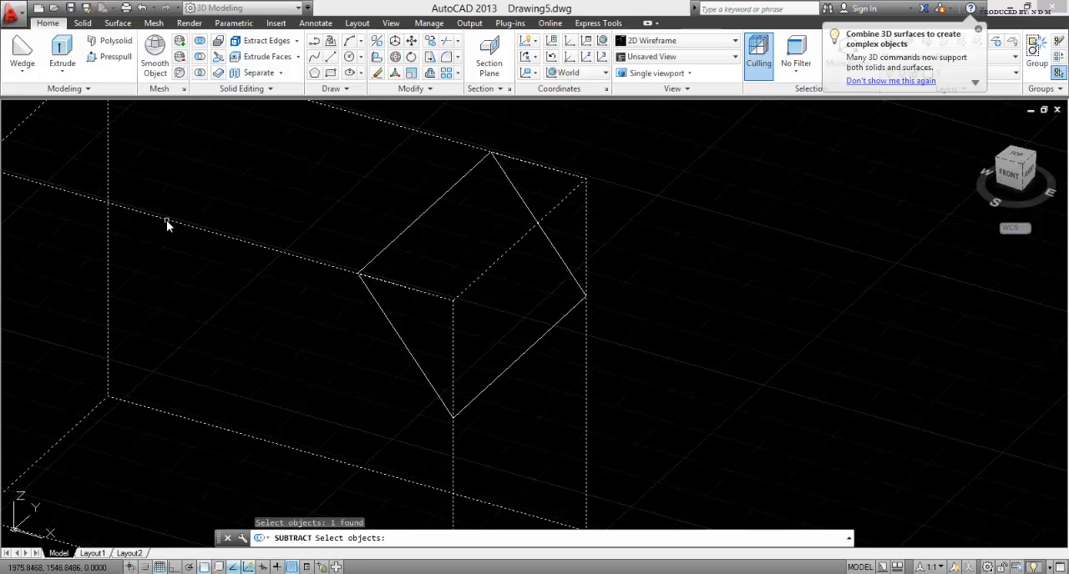
key("Return")
left_click(425, 218)
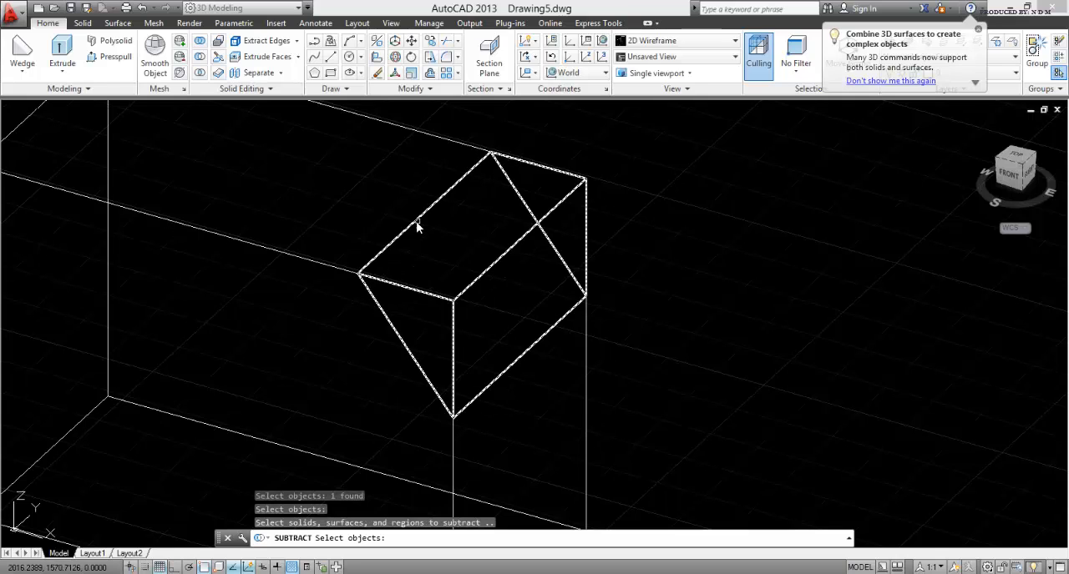
left_click(415, 226)
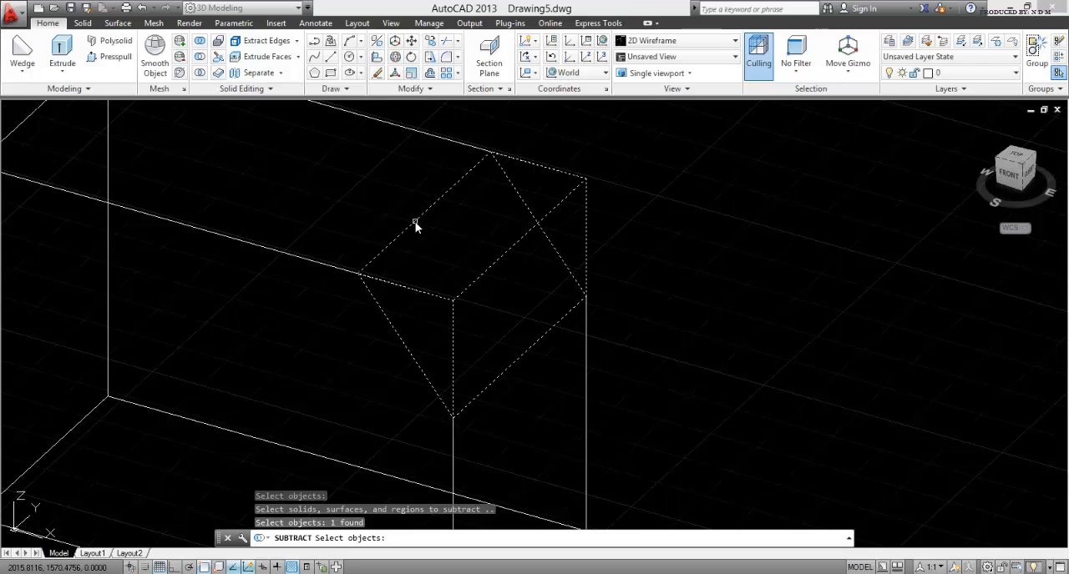
key("Return")
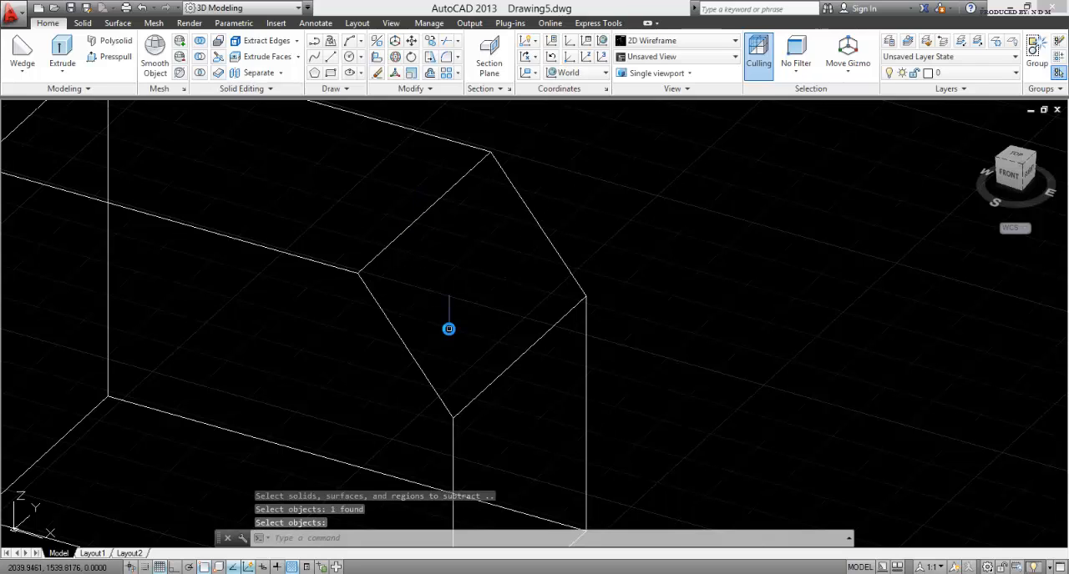
Step: Create a solid cylinder with radius 5 and height 25 at a freely picked base centre beside the bevelled block
middle_click_drag(363, 415, 327, 320, "shift")
scroll(357, 408, "down", 5)
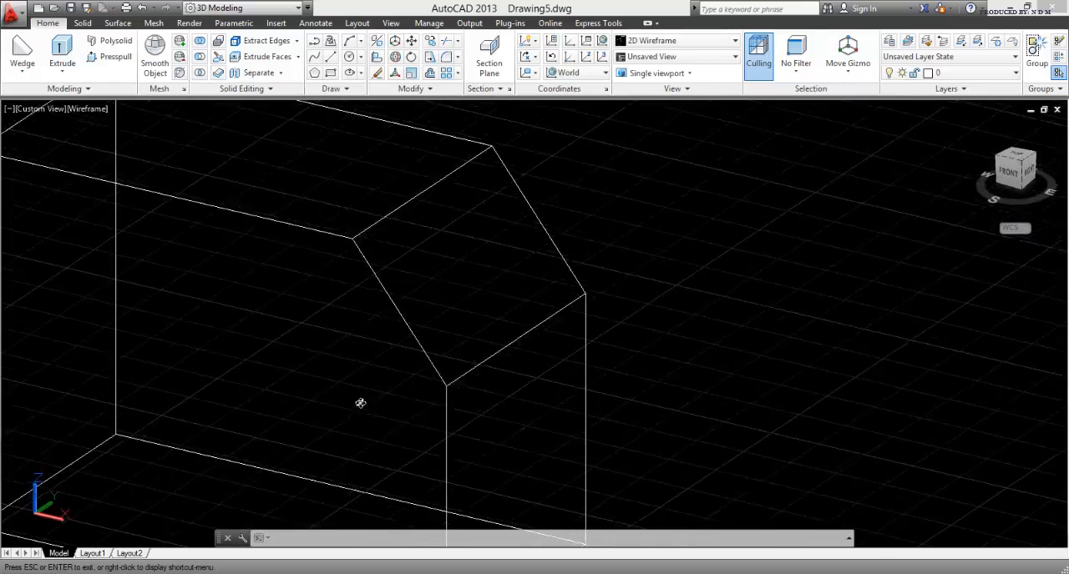
middle_click_drag(406, 394, 462, 386)
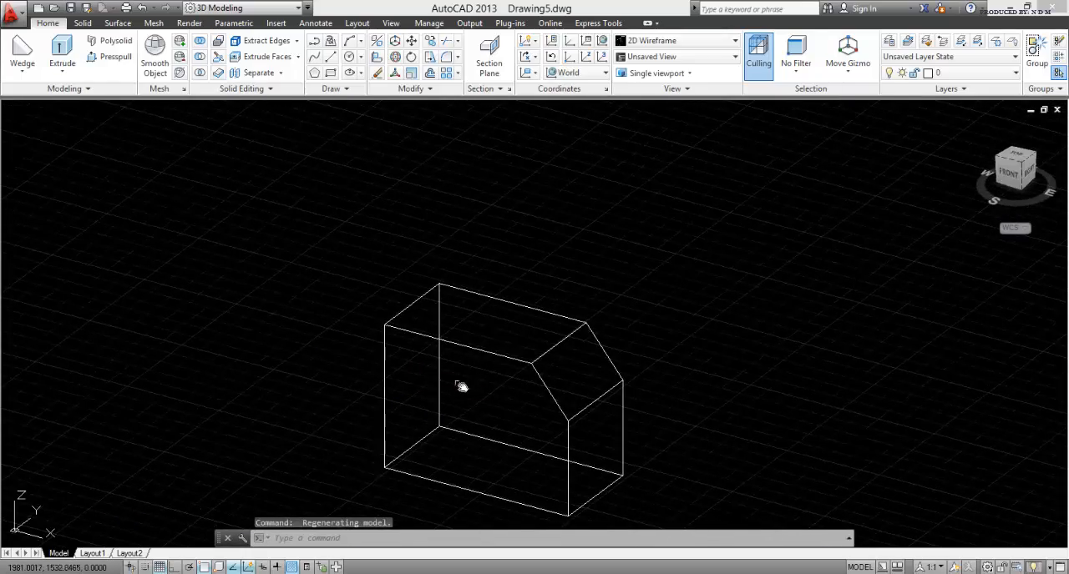
middle_click_drag(474, 435, 453, 381, "shift")
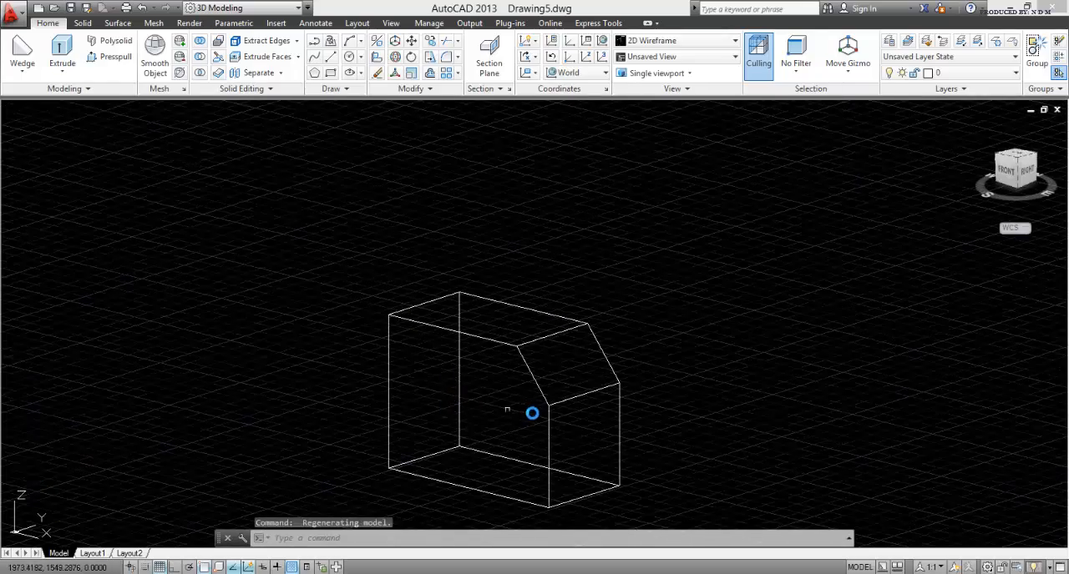
middle_click_drag(535, 413, 425, 315)
middle_click_drag(501, 351, 454, 359)
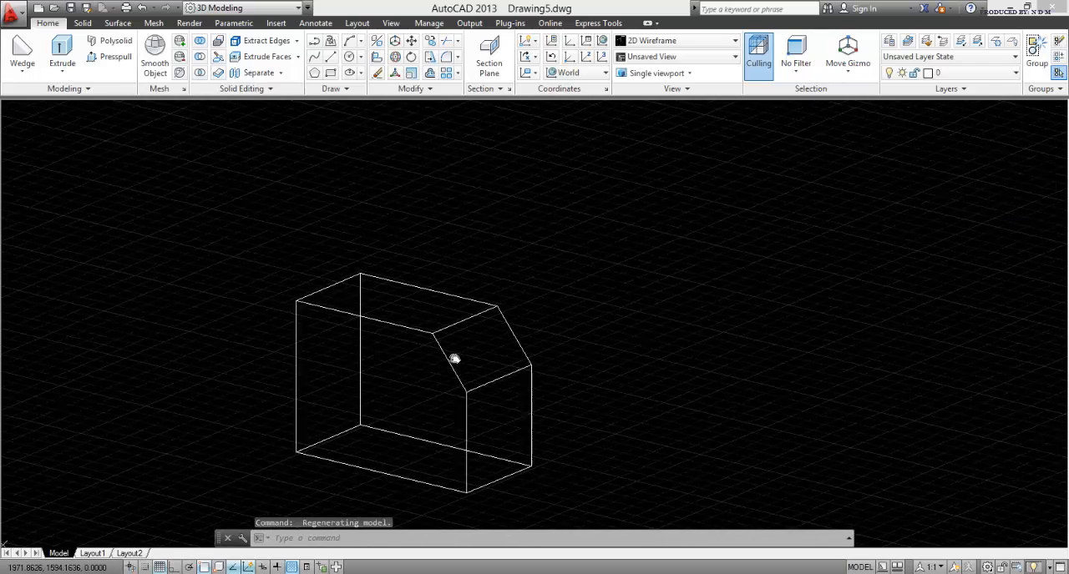
left_click(22, 67)
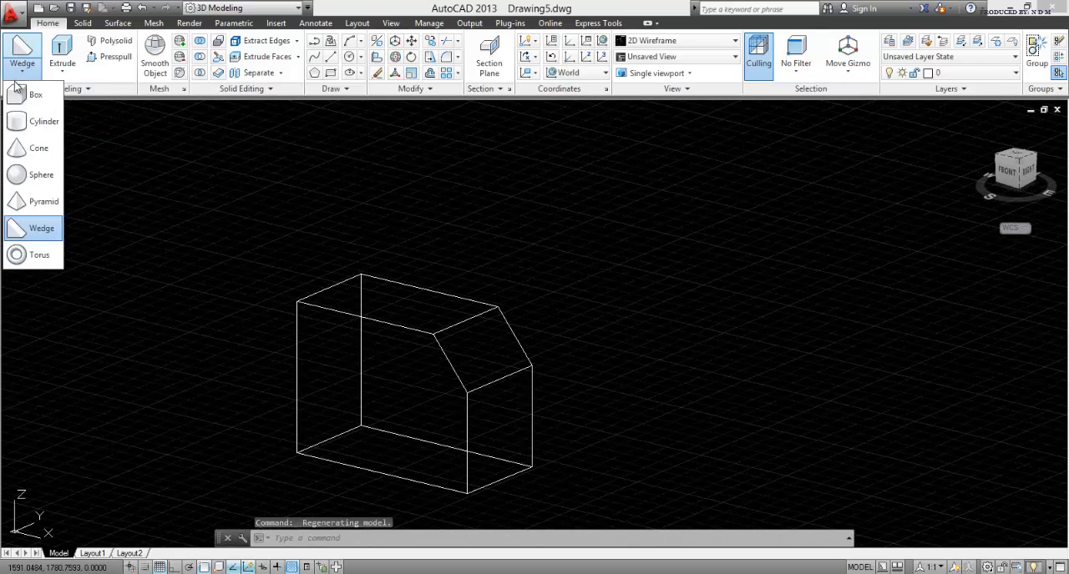
left_click(37, 122)
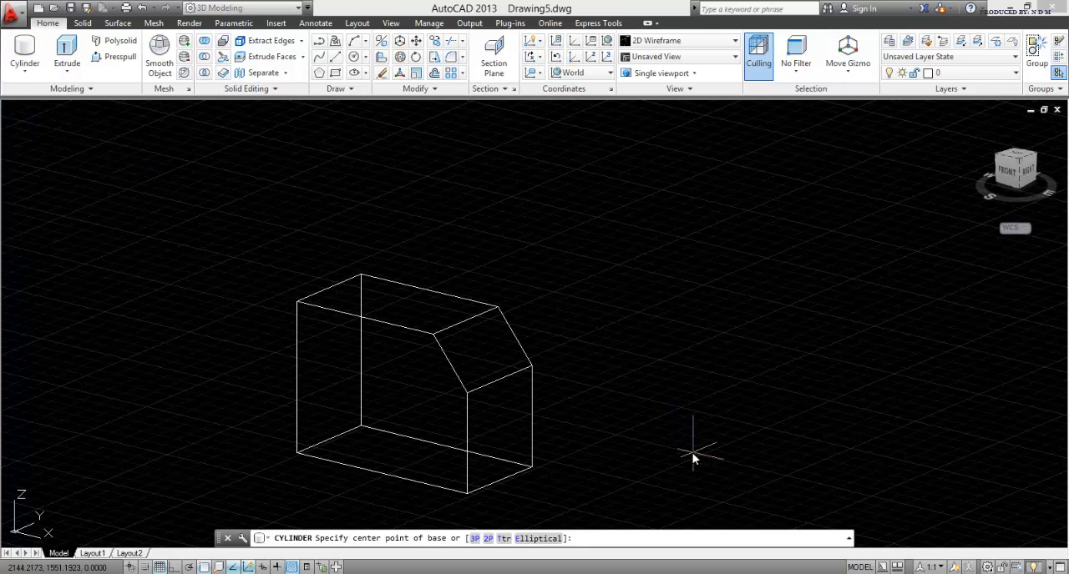
left_click(683, 469)
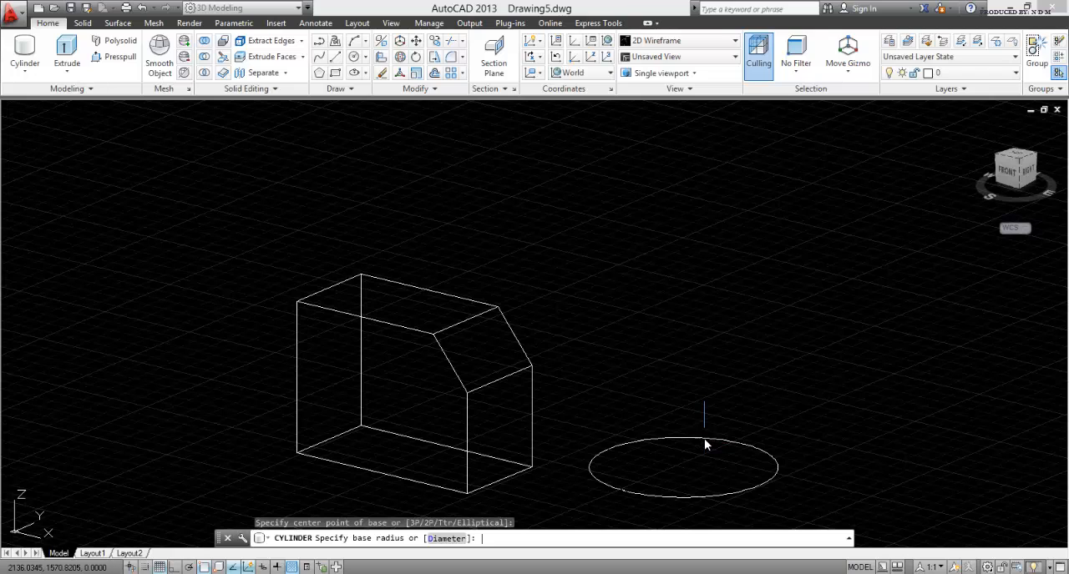
type("5")
key("Return")
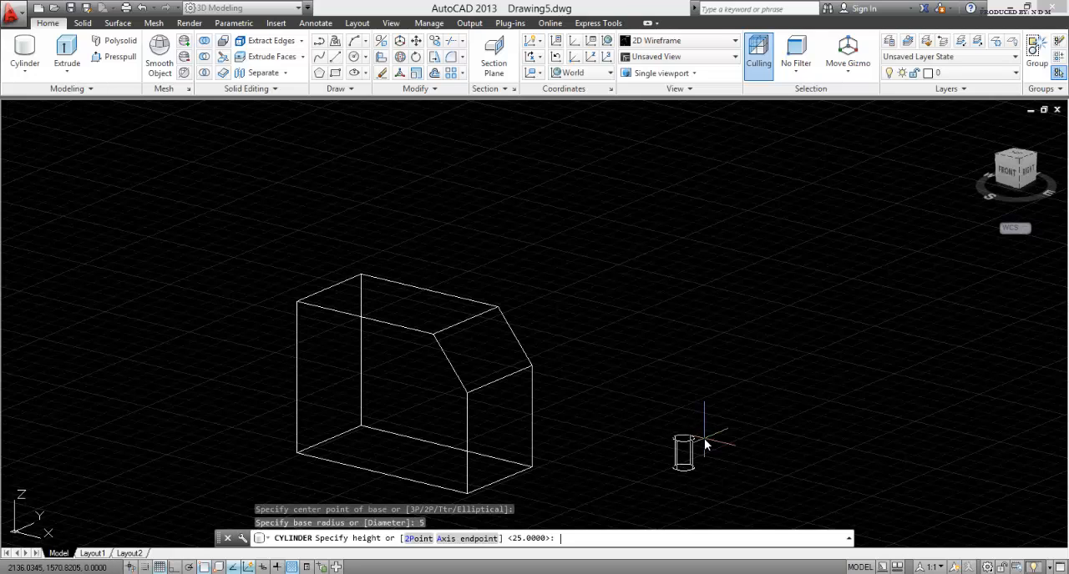
key("Return")
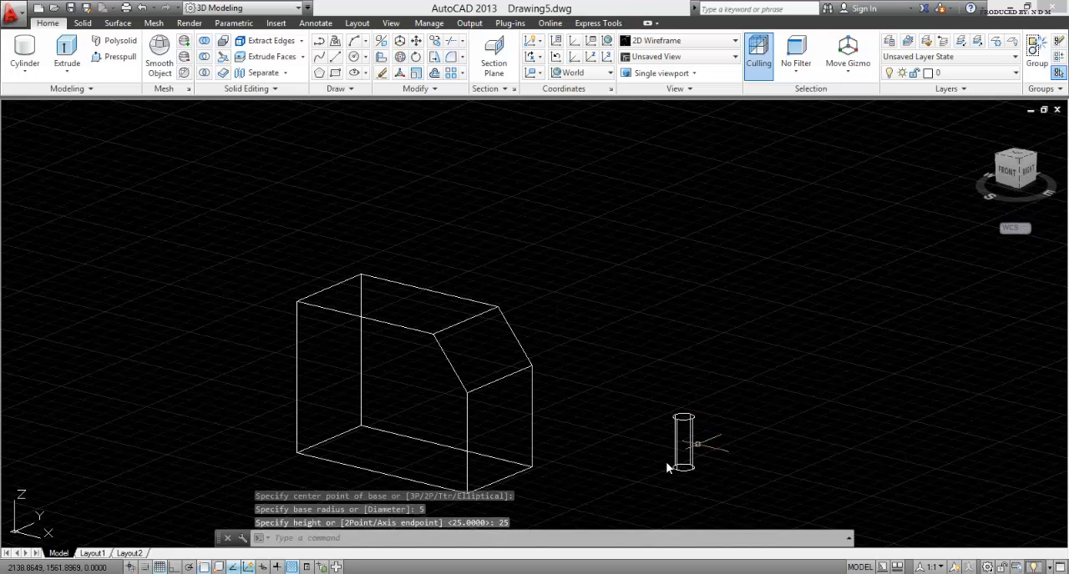
Step: Move the cylinder from the centre of its top face to the centre of the block's top face
scroll(665, 461, "up", 6)
scroll(665, 462, "down", 2)
middle_click_drag(624, 443, 575, 421)
key("Escape")
key("Escape")
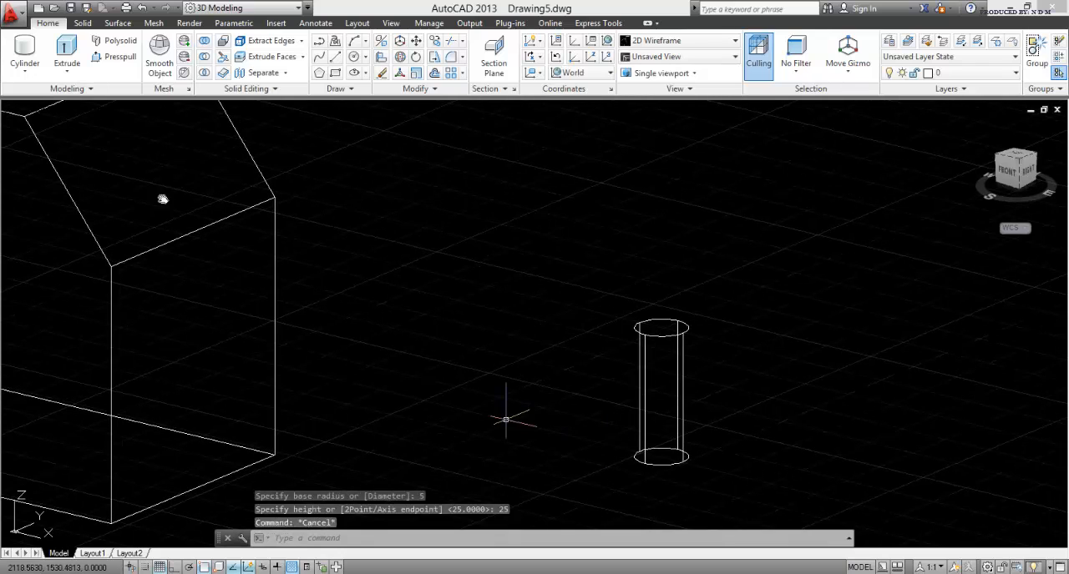
left_click(415, 41)
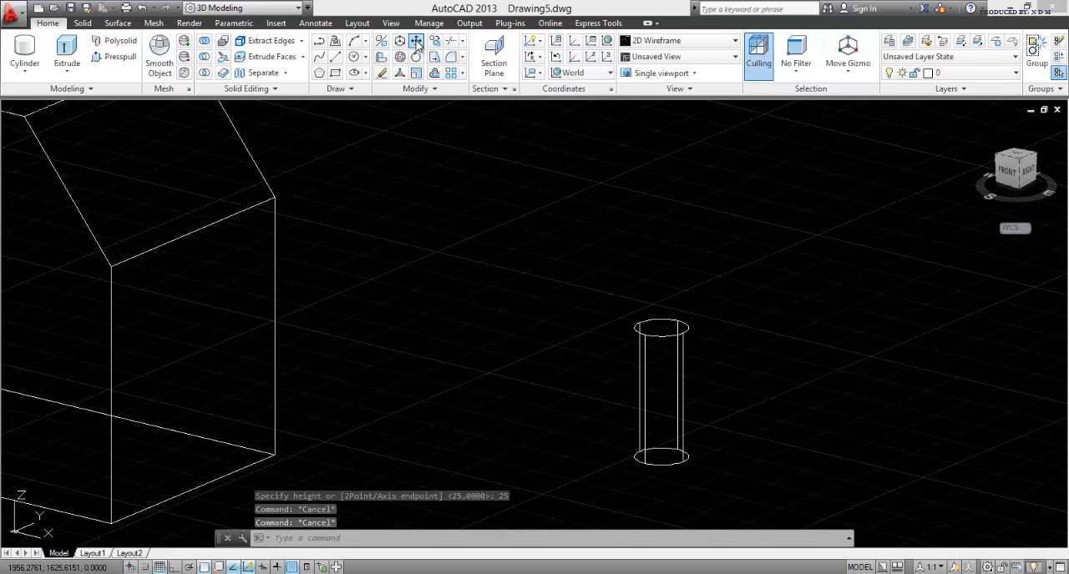
left_click(755, 470)
left_click(571, 274)
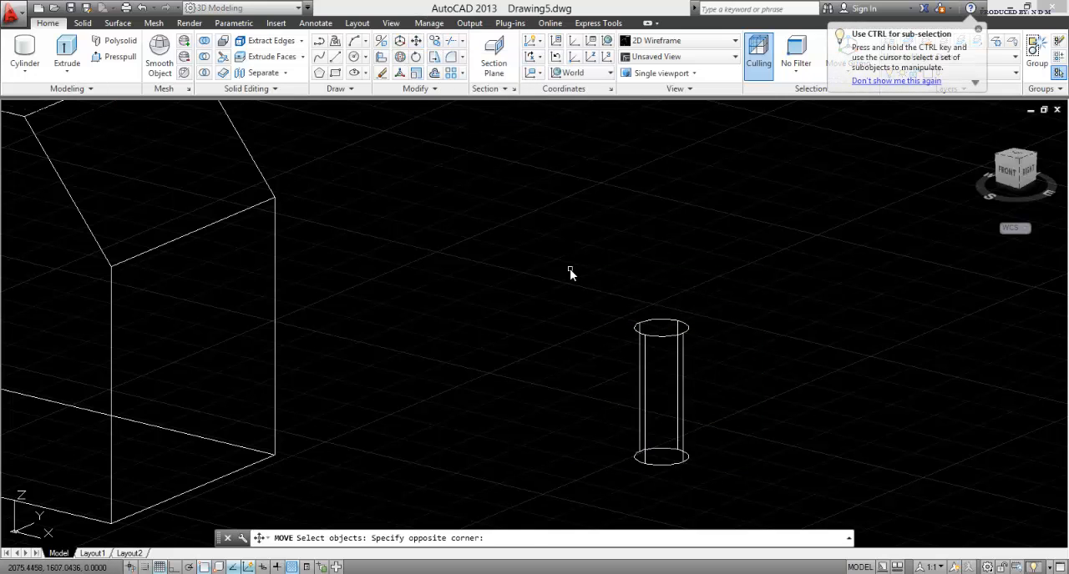
key("Return")
left_click(663, 329)
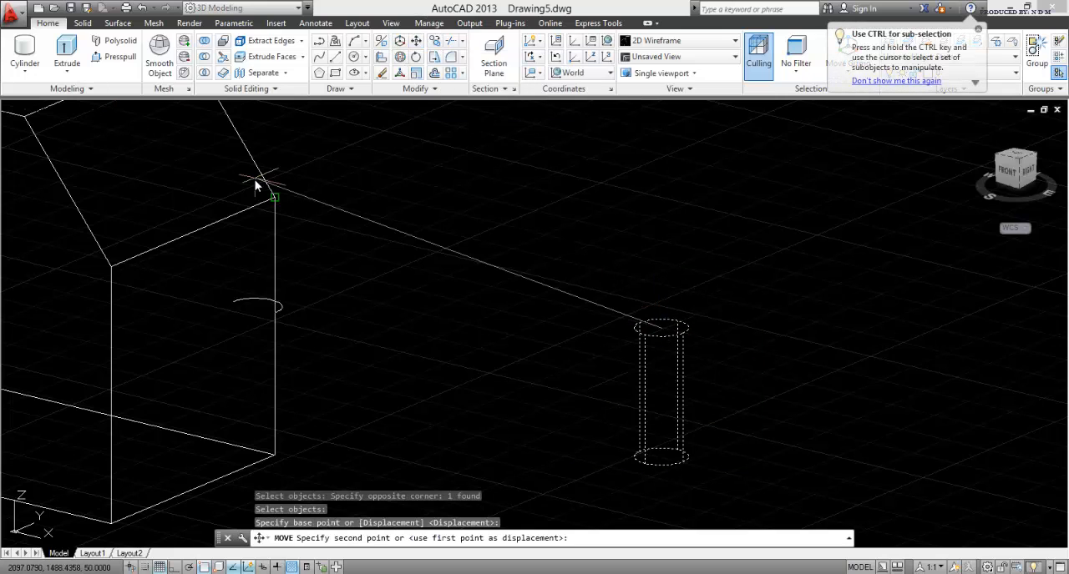
middle_click_drag(258, 181, 501, 343)
scroll(601, 387, "down", 2)
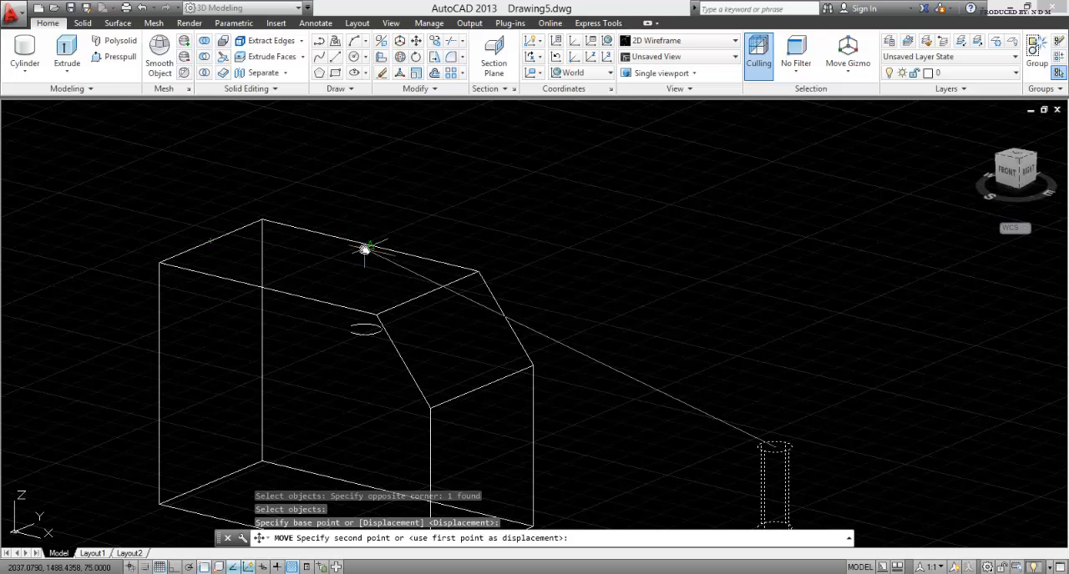
left_click(318, 267)
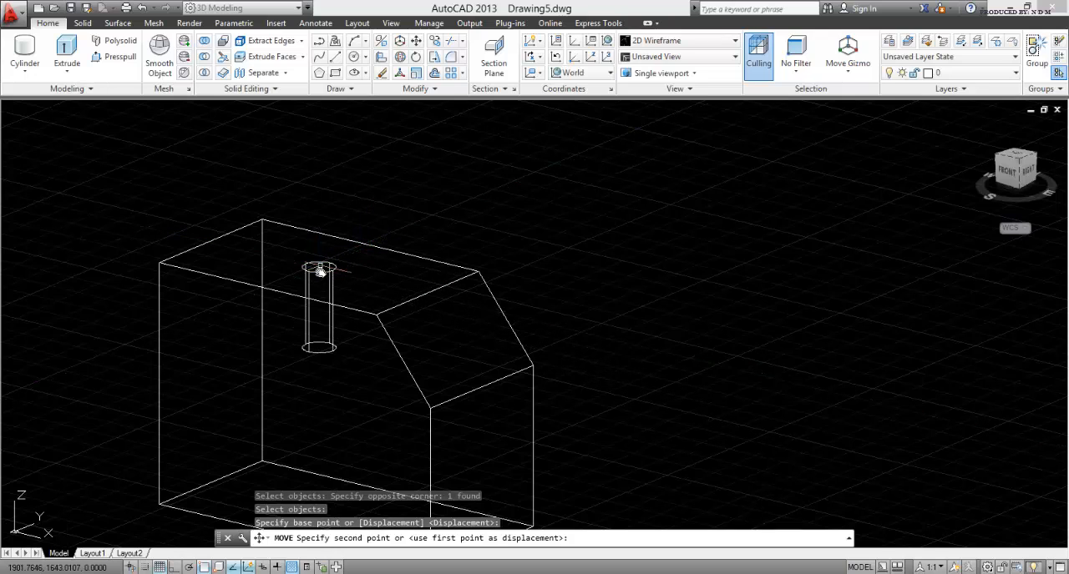
key("Escape")
key("Escape")
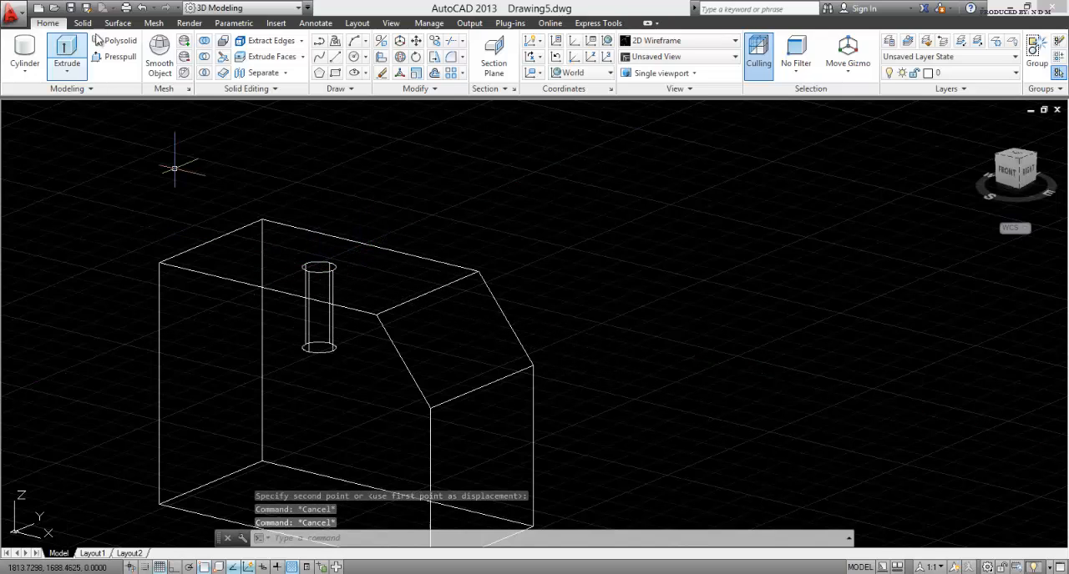
Step: Subtract the cylinder from the bevelled block to cut a round hole into its top face
left_click(205, 57)
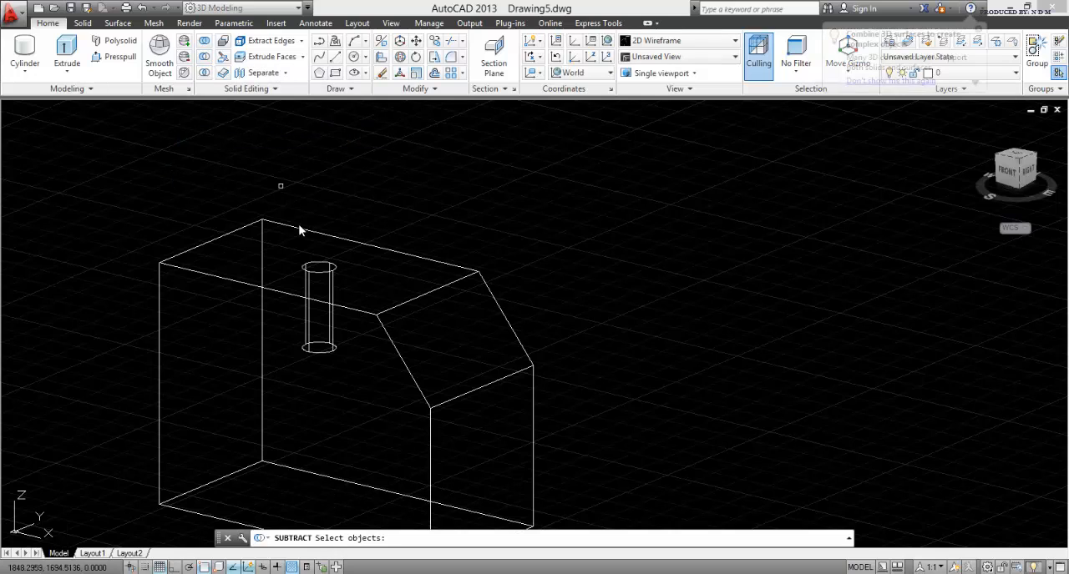
left_click(356, 242)
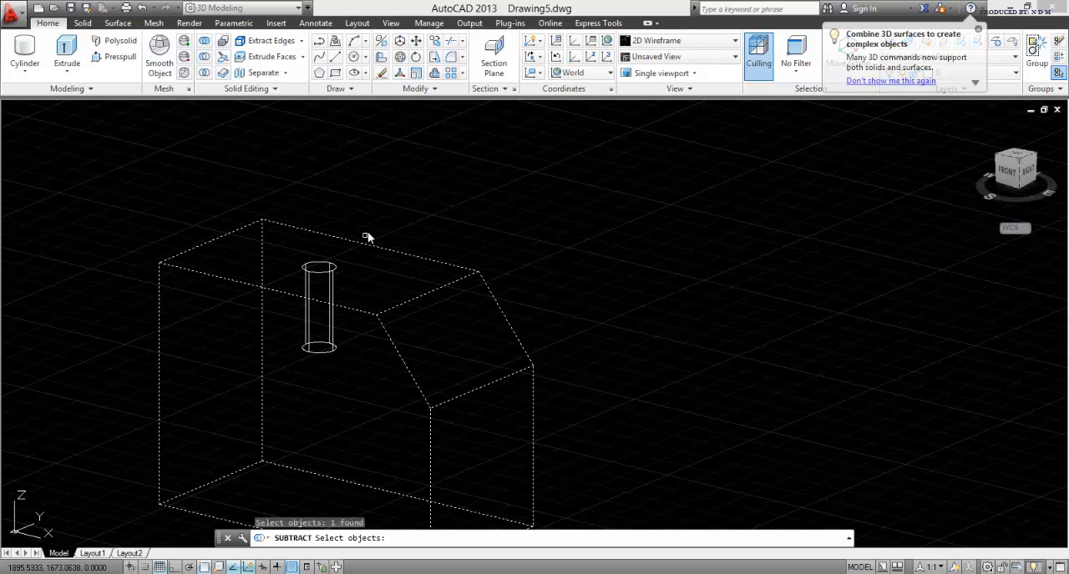
key("Return")
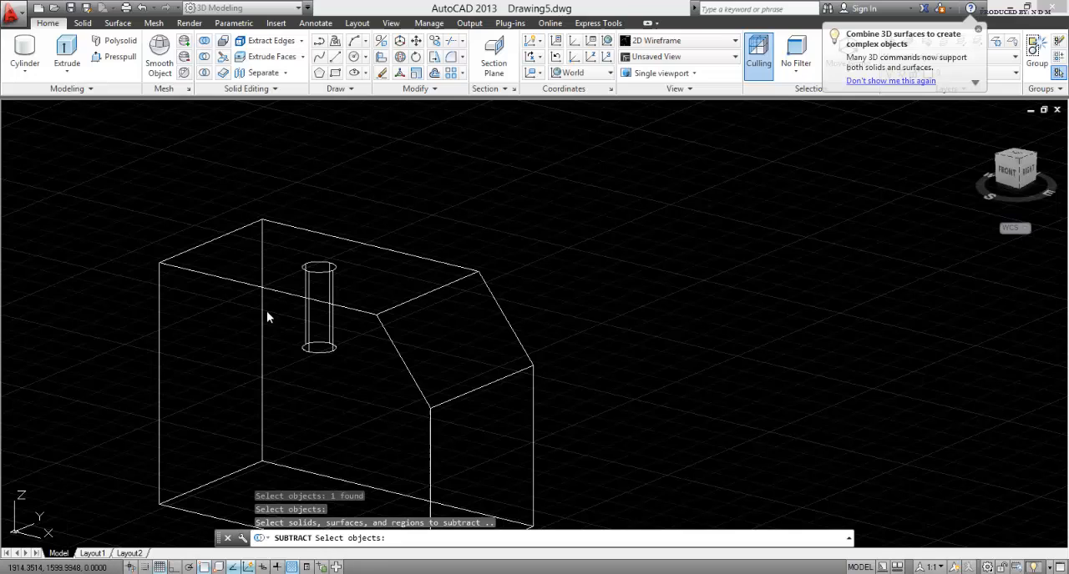
left_click(314, 279)
key("Return")
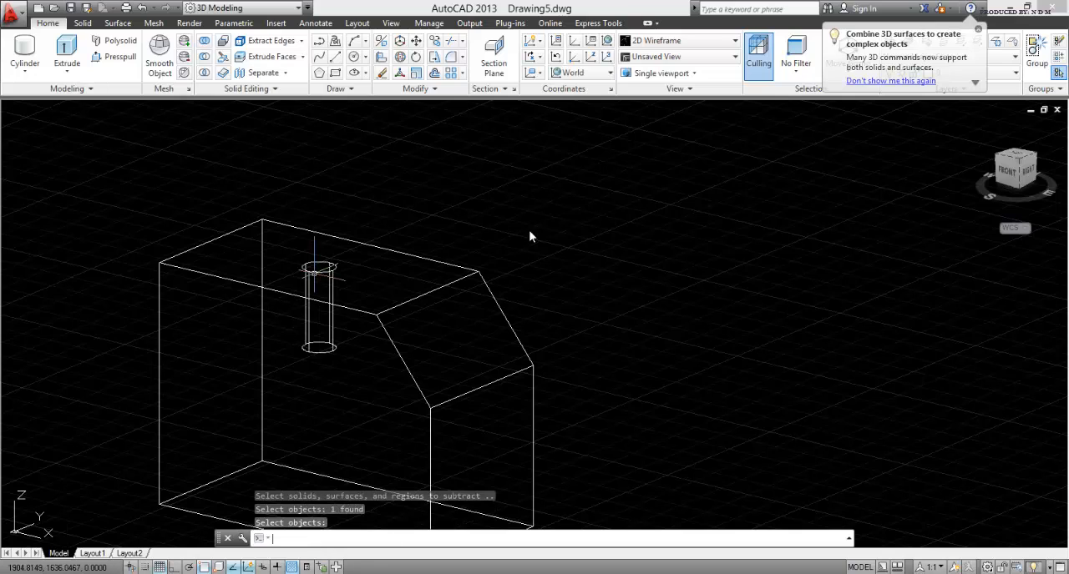
Step: Inspect the hole in the block with the Conceptual visual style and switch back to 2D Wireframe
left_click(694, 43)
left_click(700, 95)
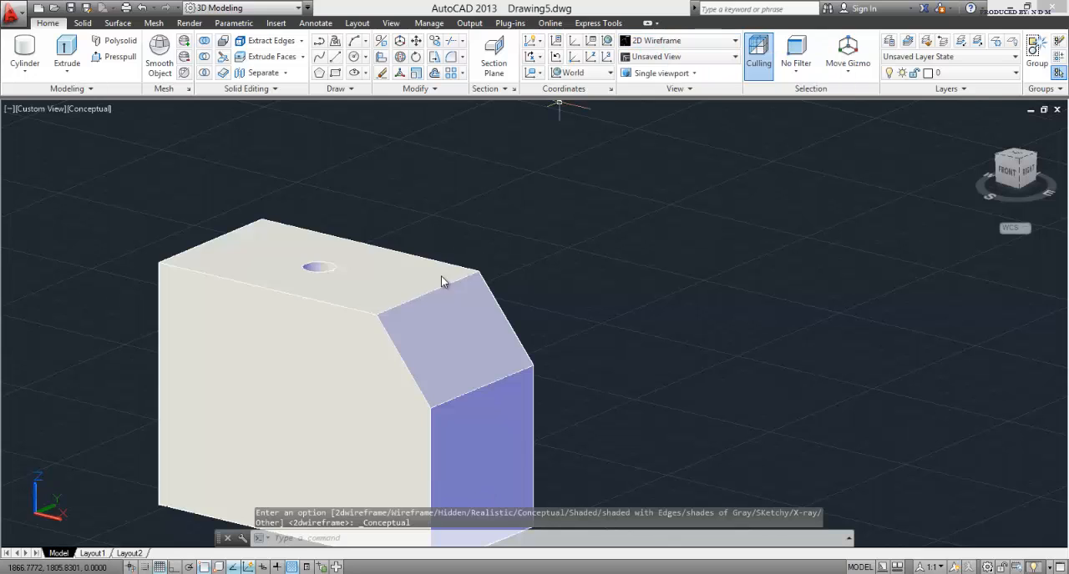
middle_click_drag(369, 293, 341, 302, "shift")
scroll(358, 326, "down", 5)
key("Escape")
key("Escape")
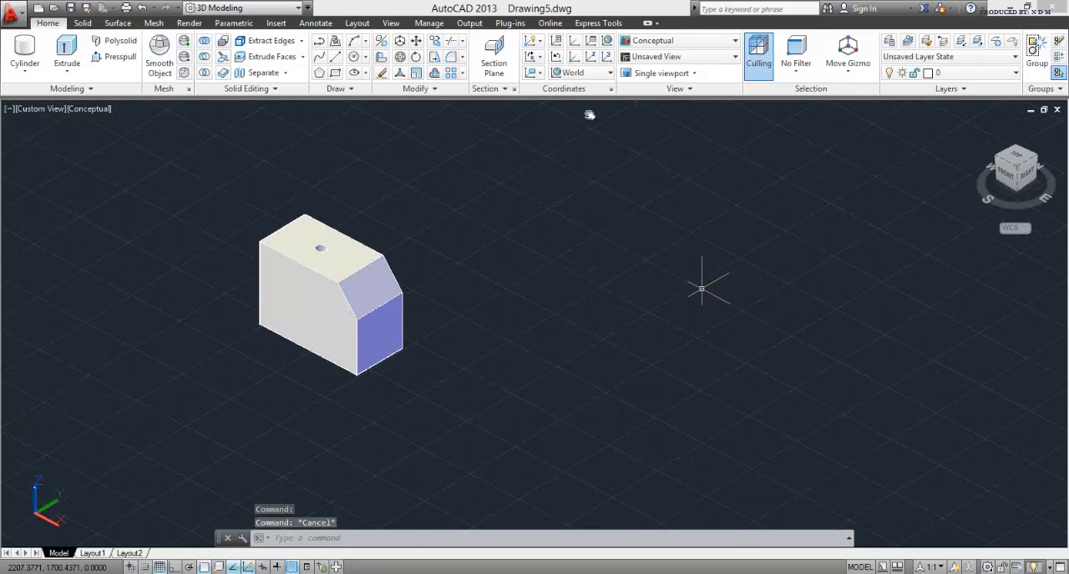
left_click(678, 41)
left_click(649, 65)
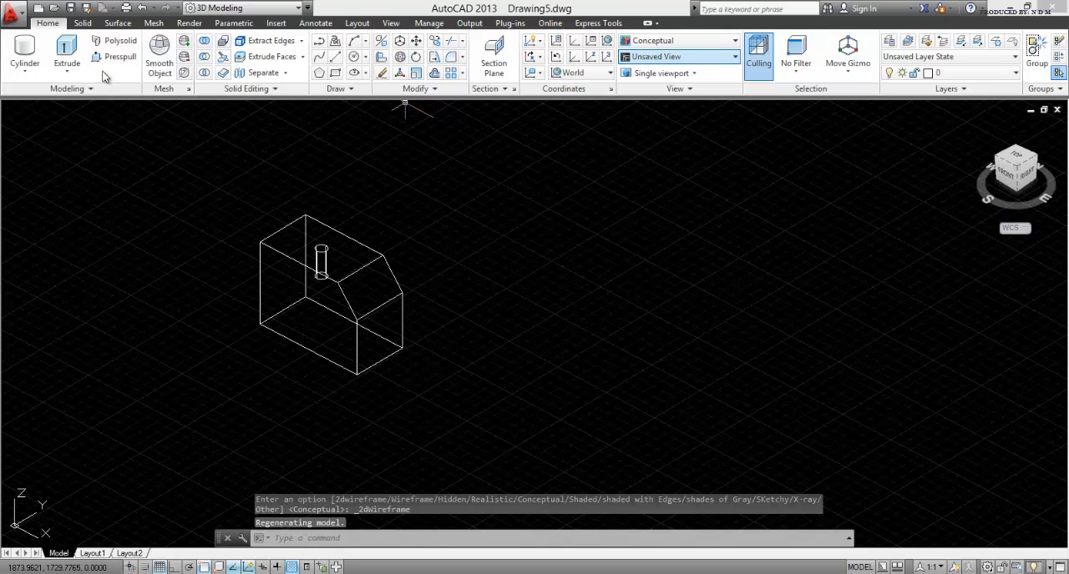
key("Escape")
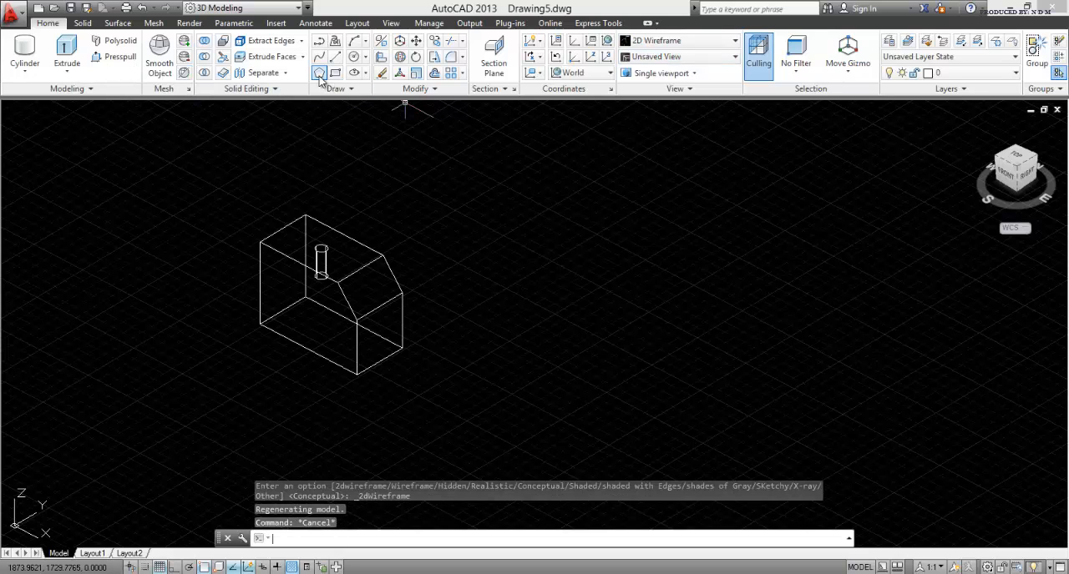
left_click(320, 75)
left_click(545, 383)
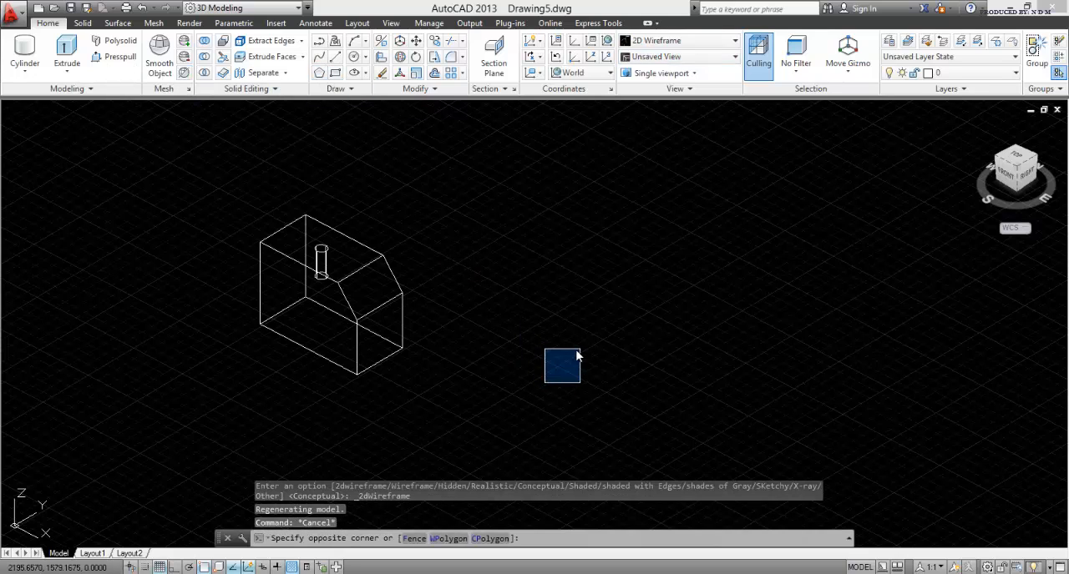
key("Escape")
Step: Draw a six-sided polygon inscribed in a circle of radius 10, centred at a free point beside the block
left_click(320, 74)
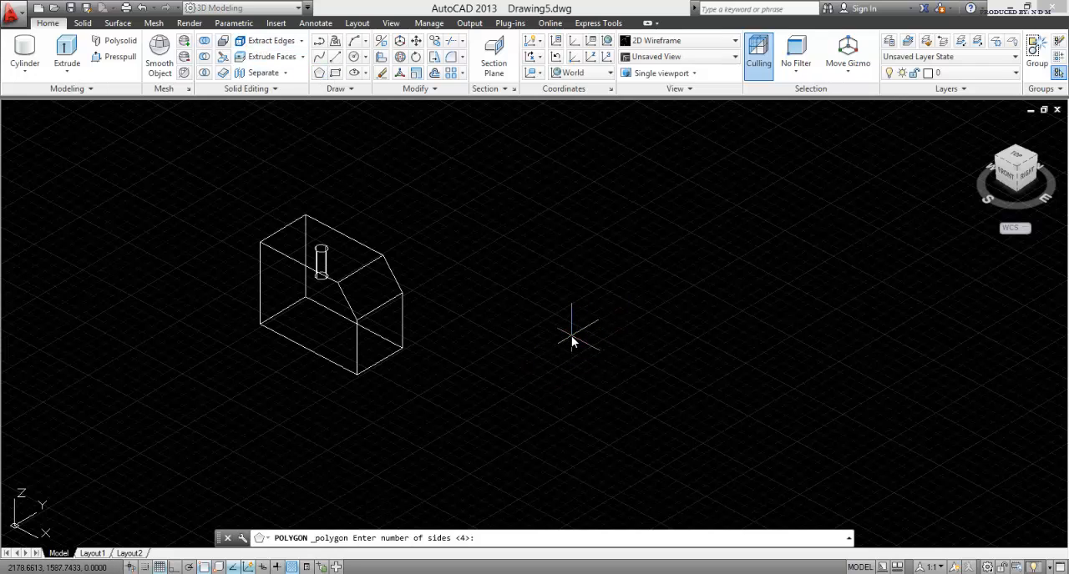
key("Return")
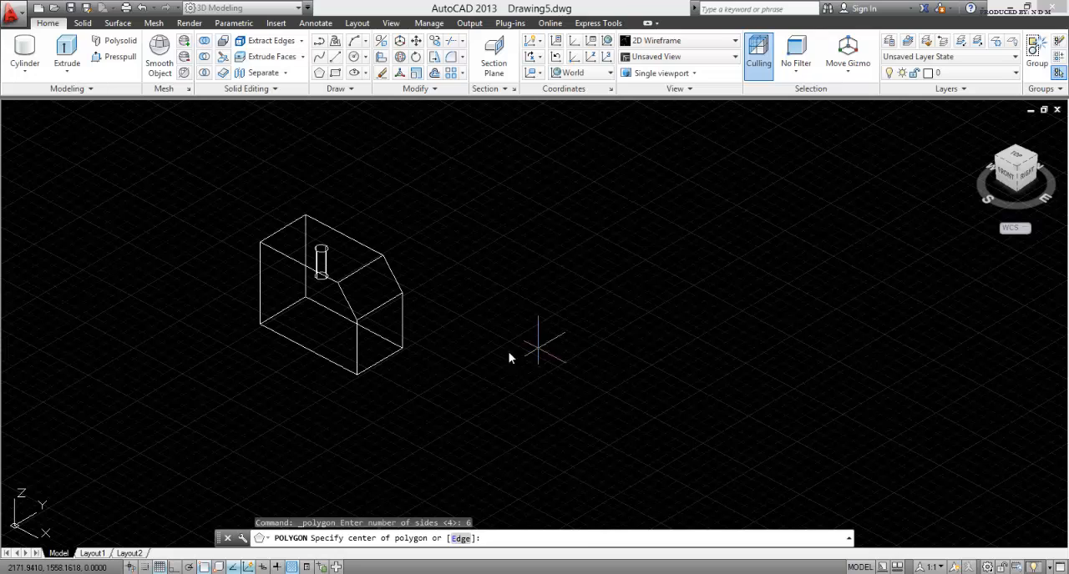
left_click(518, 397)
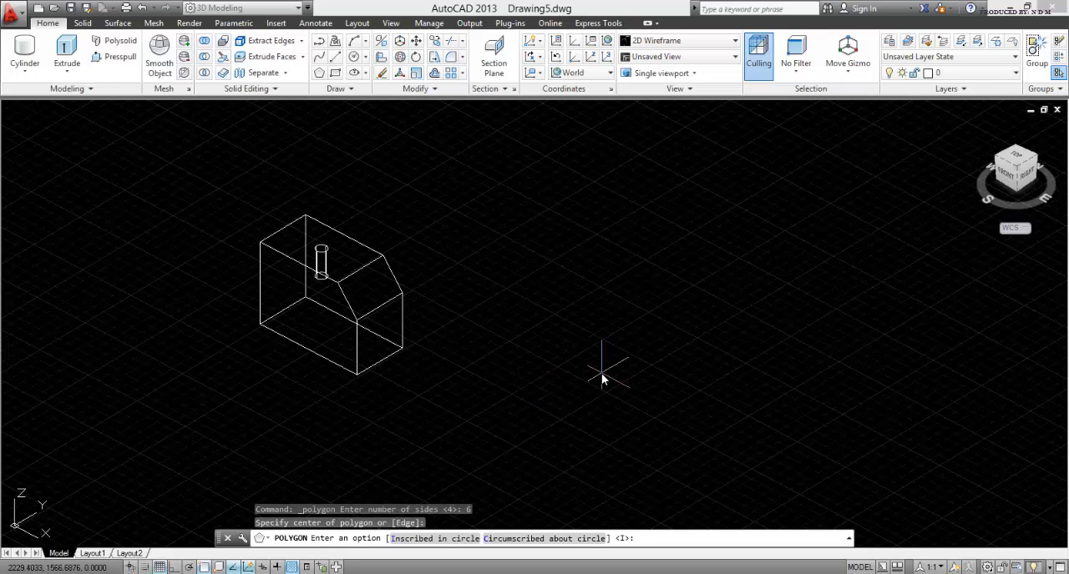
key("Return")
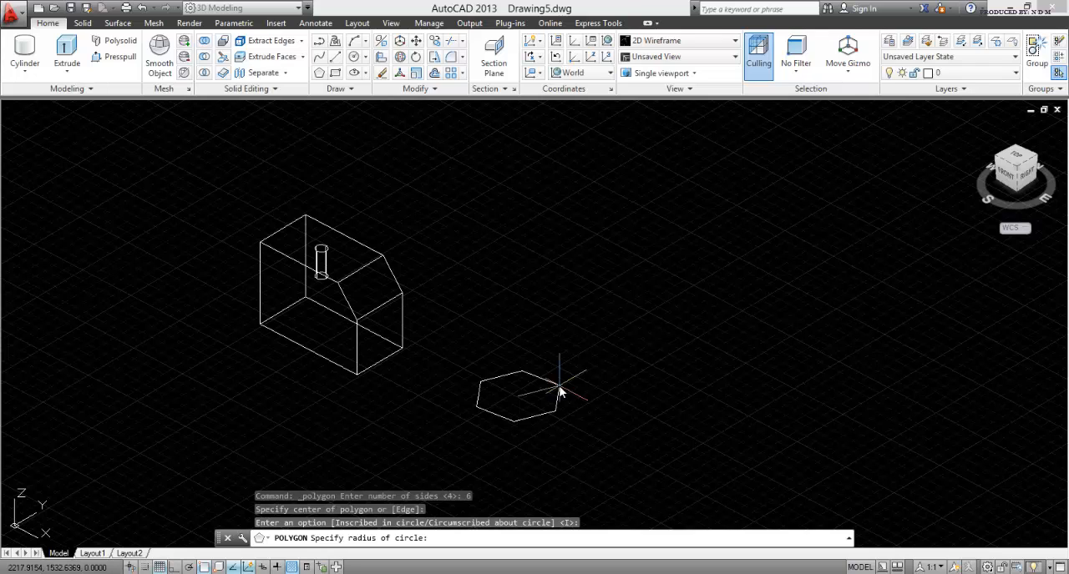
type("10")
key("Return")
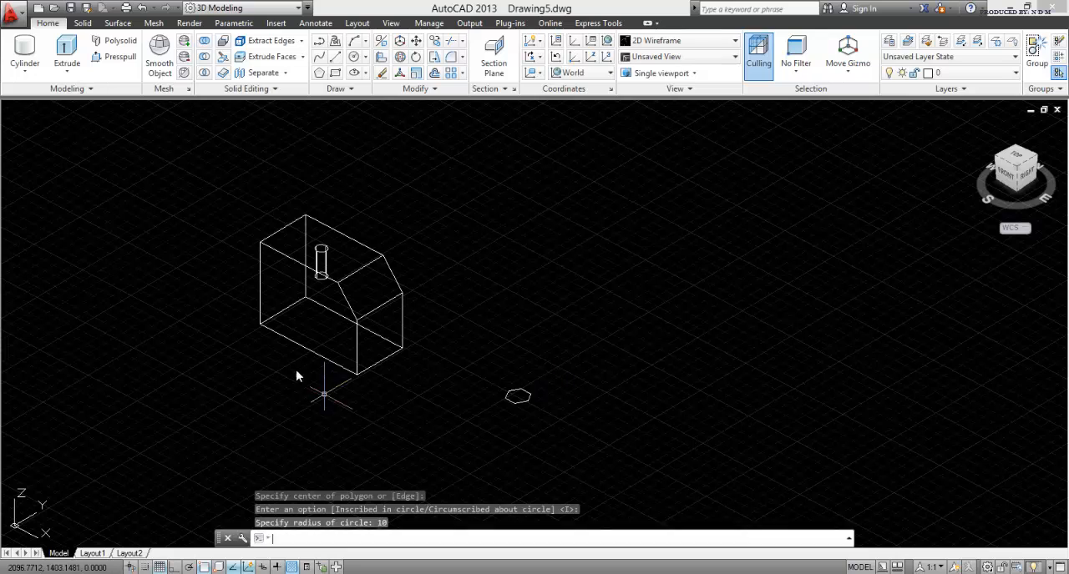
key("Escape")
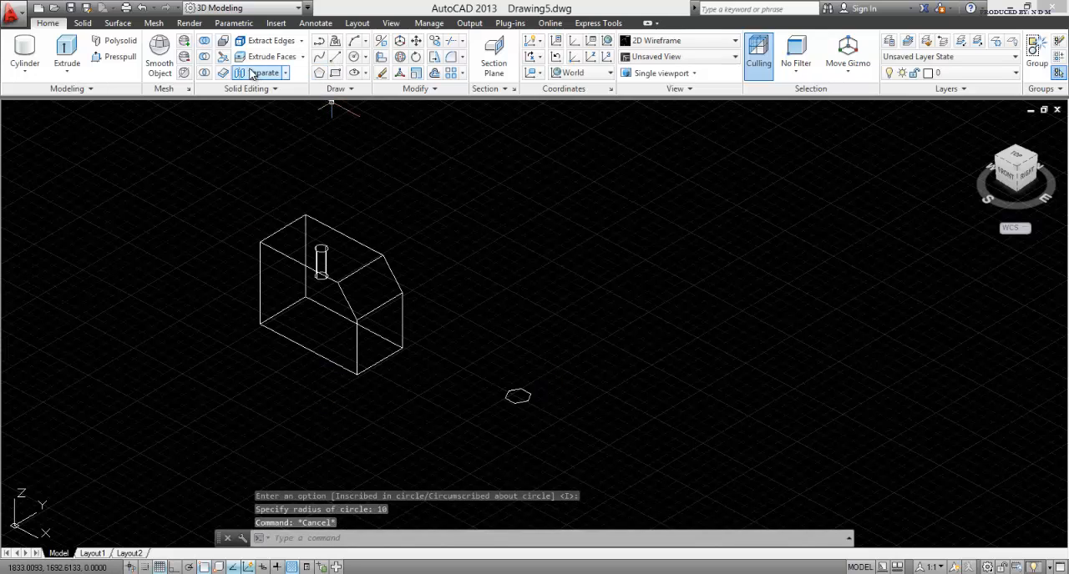
Step: Extrude the hexagon upward by 5 with Presspull to form a solid bolt head
left_click(116, 56)
scroll(523, 413, "up", 8)
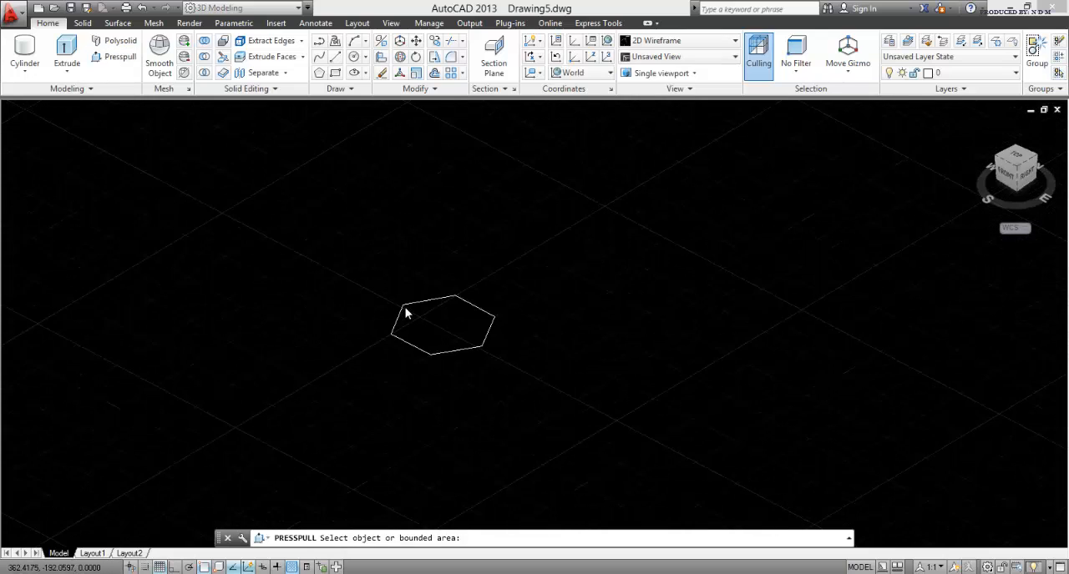
left_click(466, 331)
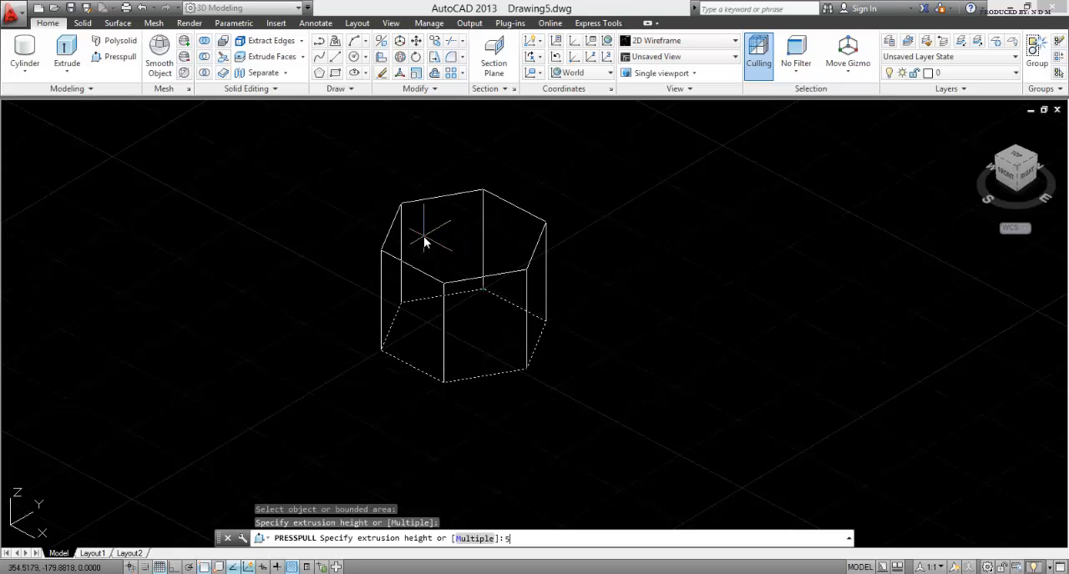
key("Return")
scroll(464, 310, "down", 2)
middle_click_drag(463, 310, 726, 370)
scroll(726, 370, "down", 2)
key("Return")
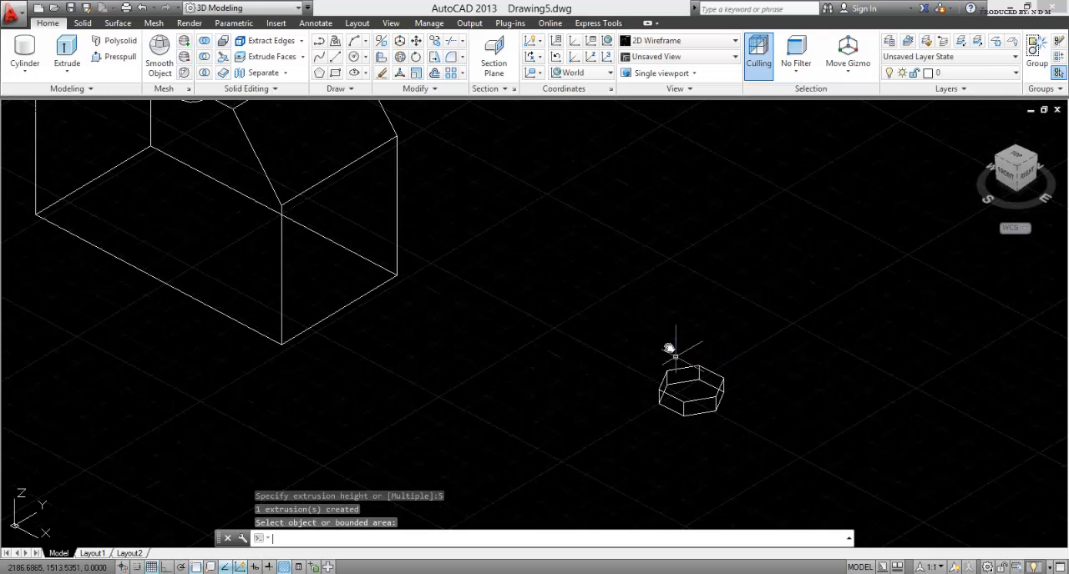
key("Escape")
middle_click_drag(669, 351, 621, 366)
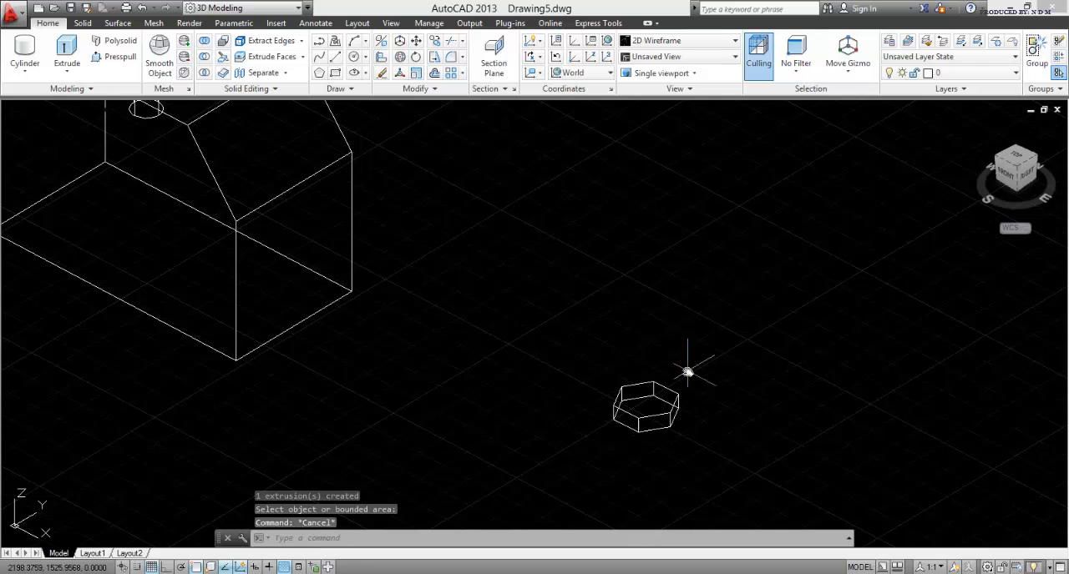
Step: Draw a closed irregular outline of seven straight line segments in the empty area beside the hexagonal solid
scroll(638, 380, "up", 3)
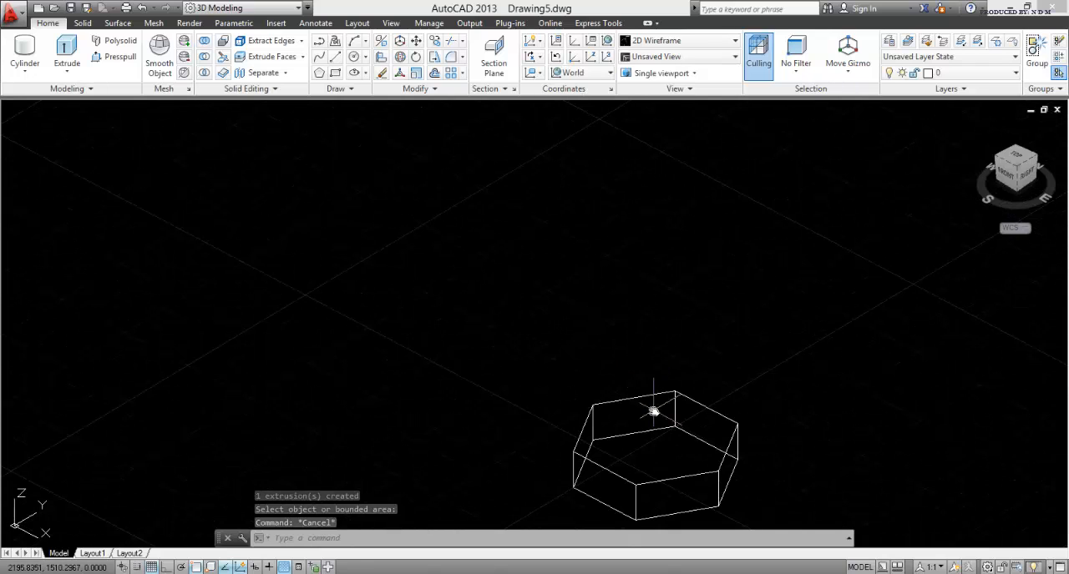
middle_click_drag(648, 410, 221, 283)
scroll(221, 283, "down", 4)
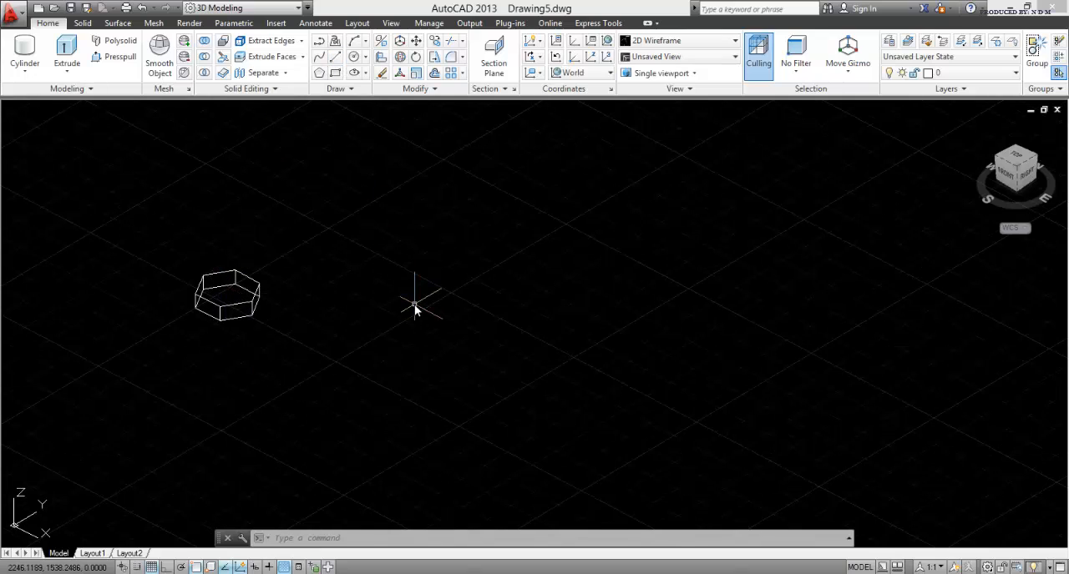
key("Escape")
key("Escape")
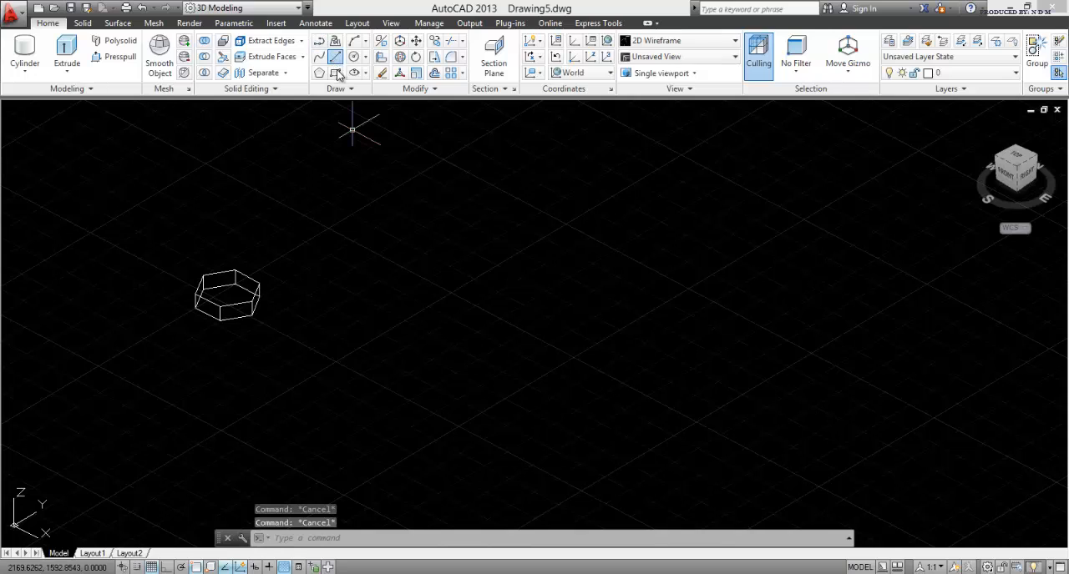
left_click(335, 59)
left_click(496, 361)
left_click(571, 278)
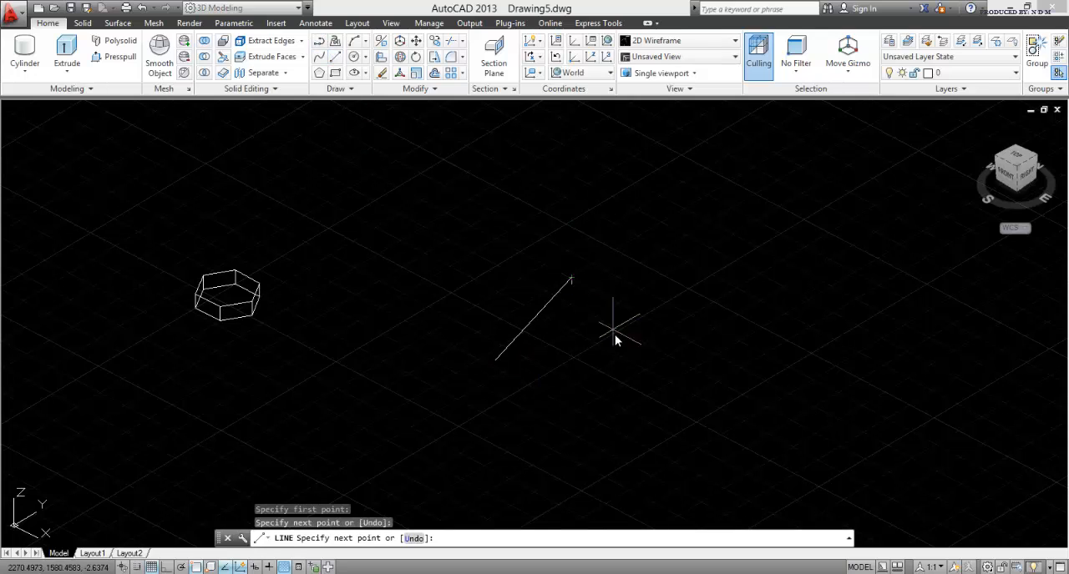
left_click(608, 359)
left_click(739, 346)
left_click(726, 455)
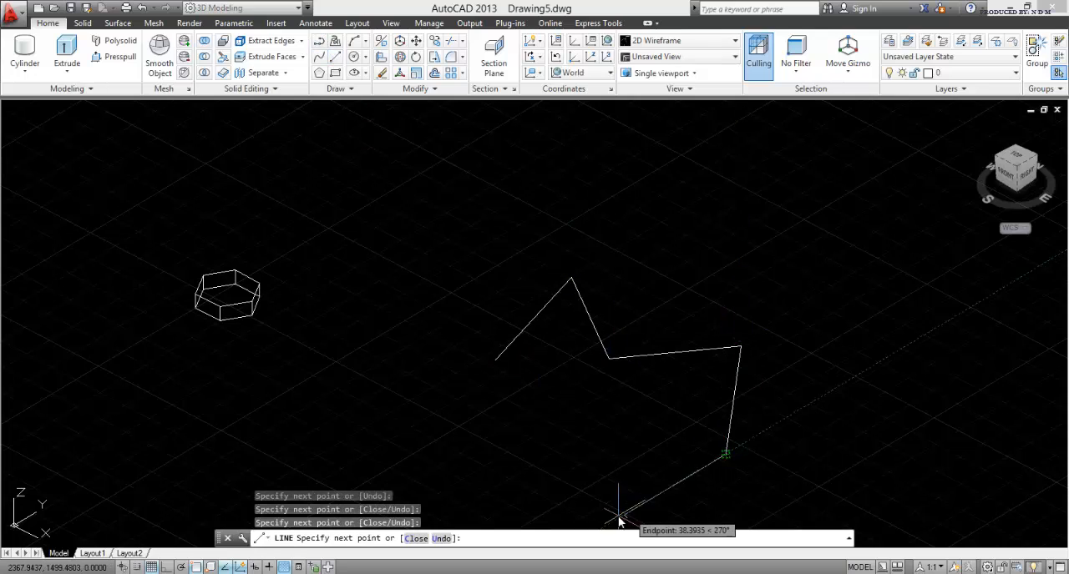
left_click(620, 516)
left_click(502, 471)
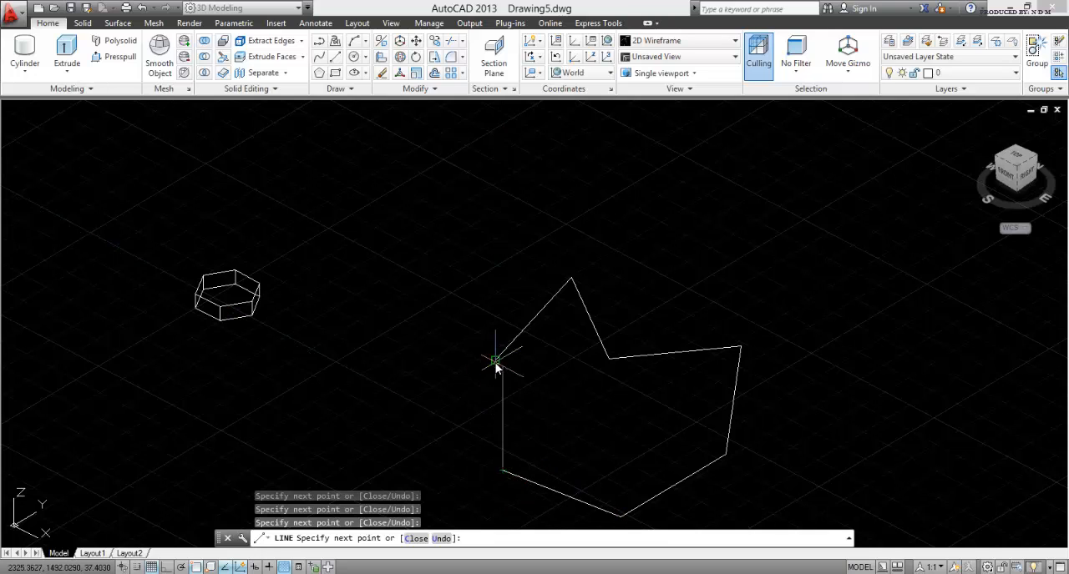
left_click(496, 361)
key("Escape")
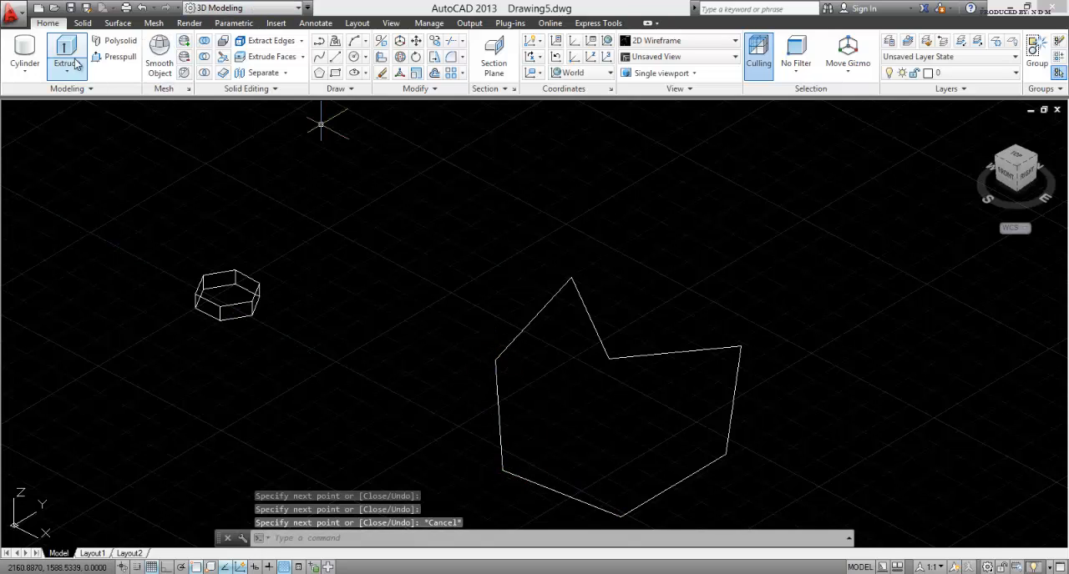
Step: Draw a circle centred inside the irregular outline and large enough to cross its peak and sides
left_click(354, 57)
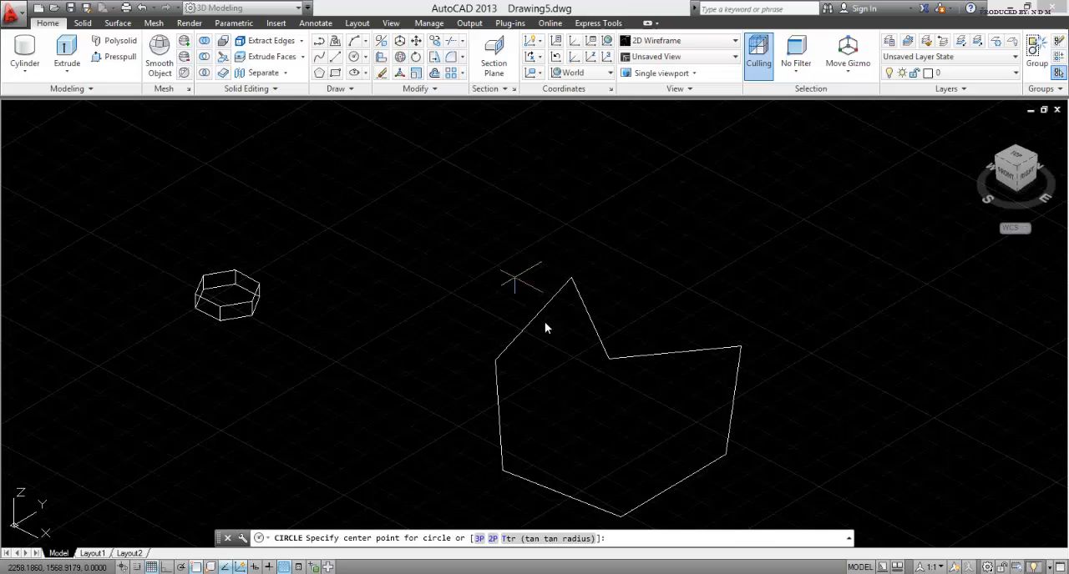
left_click(579, 376)
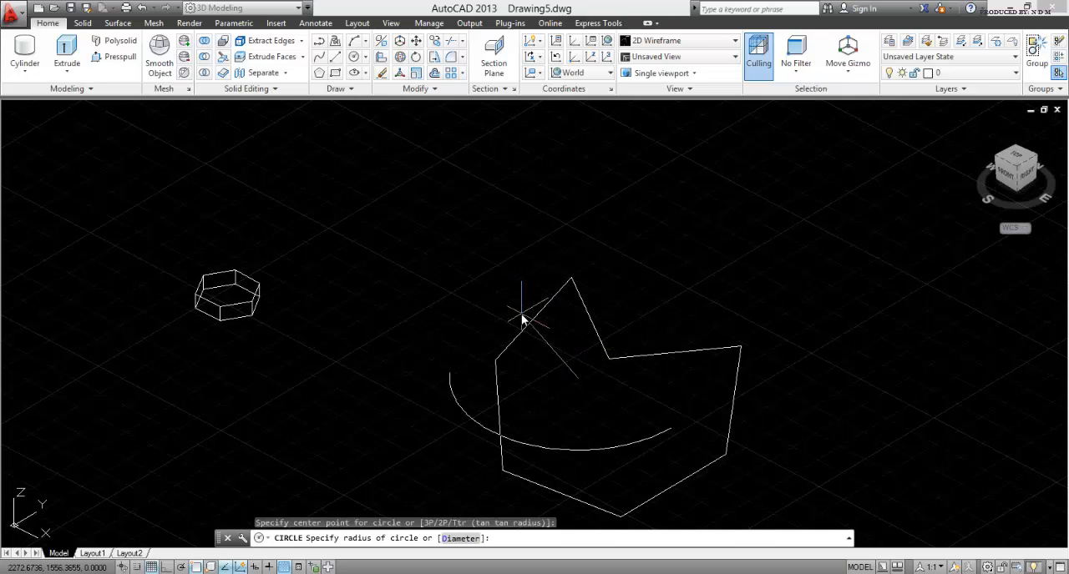
left_click(522, 319)
key("Escape")
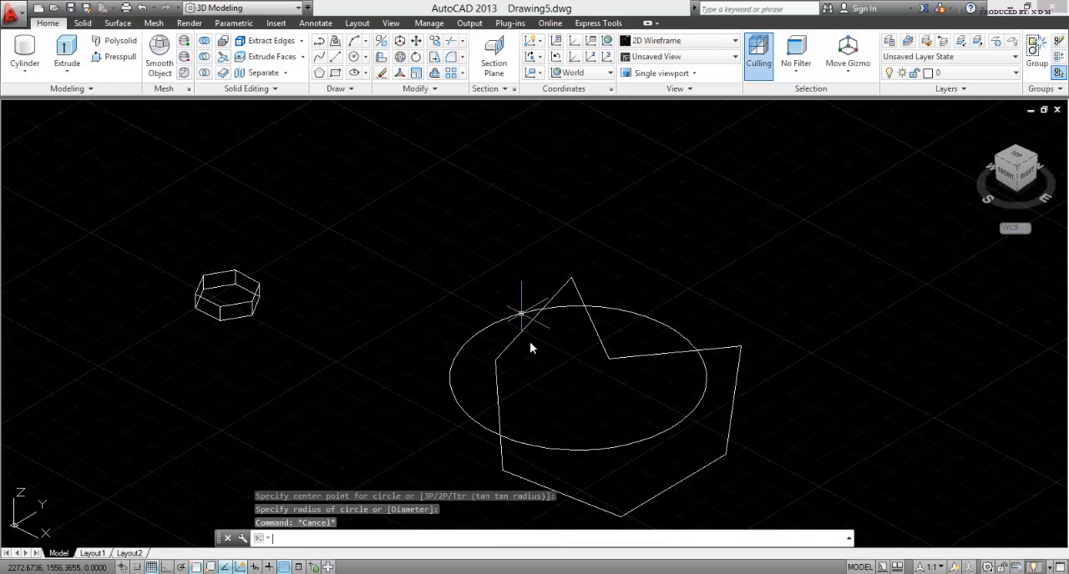
Step: Trim the outline's peak and the unwanted parts of the circle, leaving a short arc across the cut peak
left_click(448, 43)
left_click(748, 508)
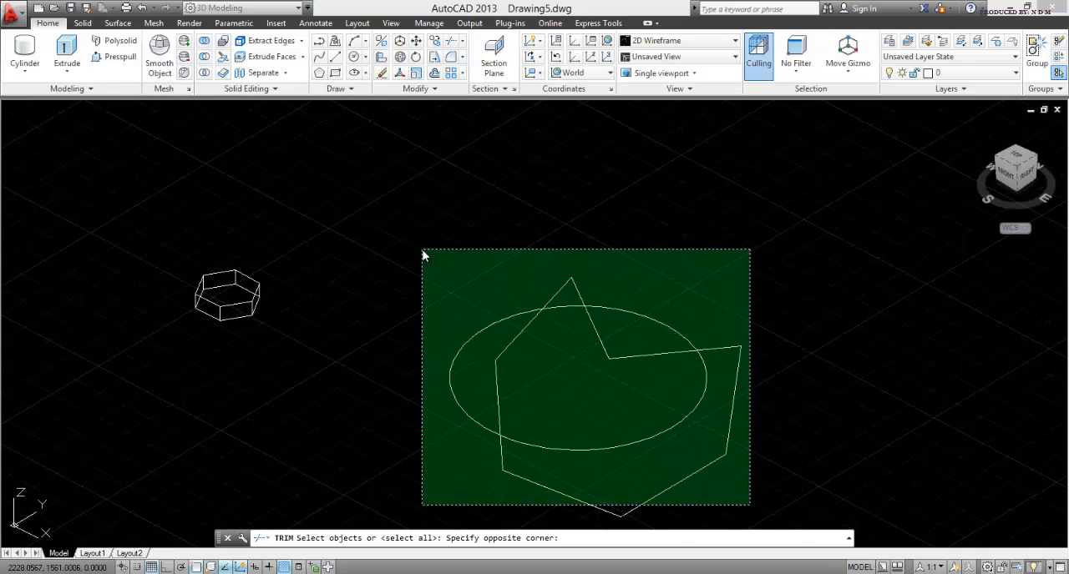
left_click(424, 252)
key("Return")
left_click(589, 302)
left_click(544, 261)
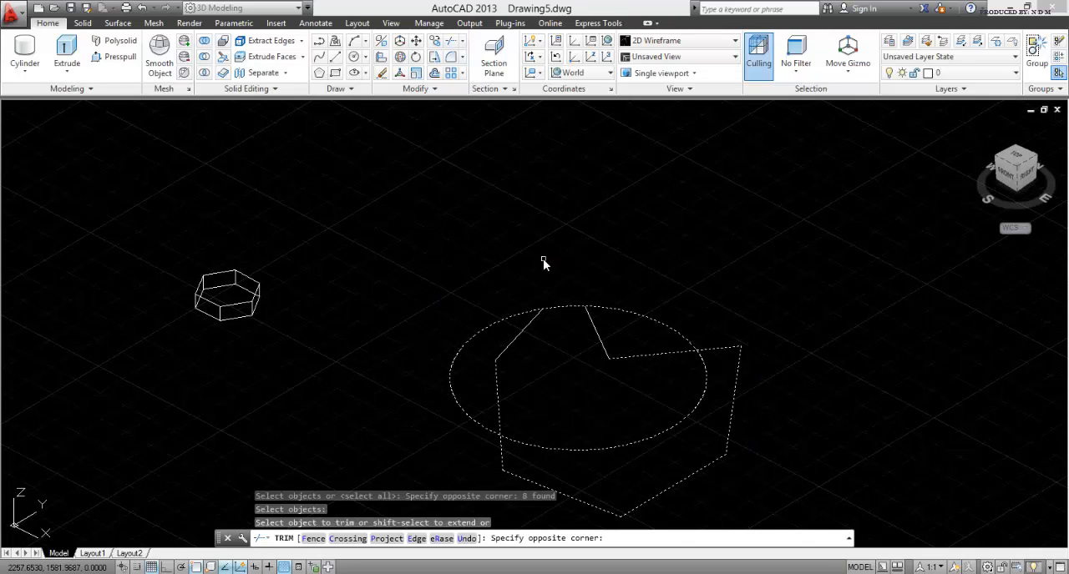
left_click(651, 338)
left_click(633, 301)
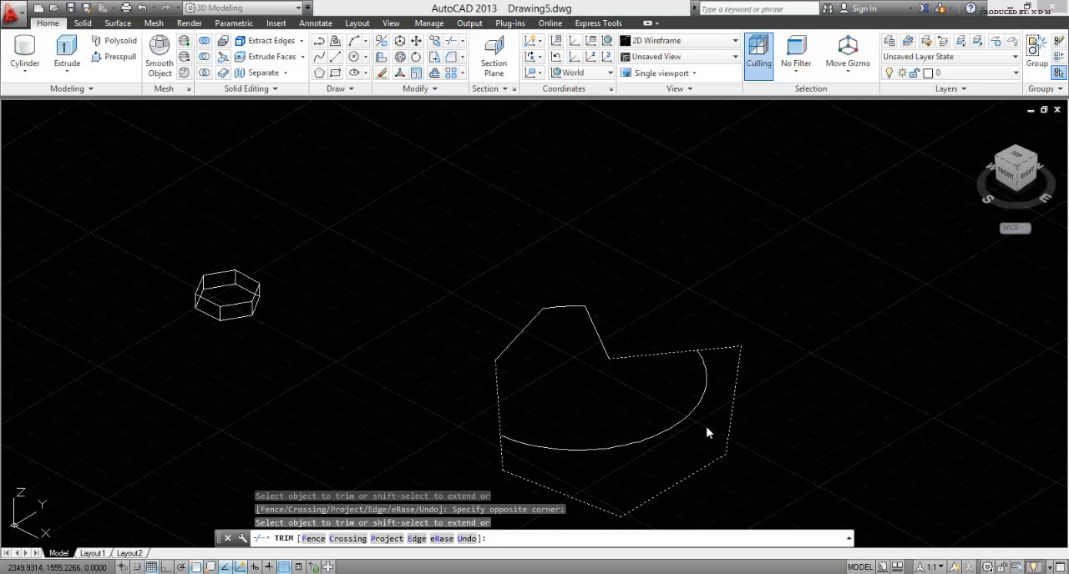
Step: Erase the leftover circle arc inside the outline
key("Escape")
key("Escape")
left_click(672, 407)
key("Delete")
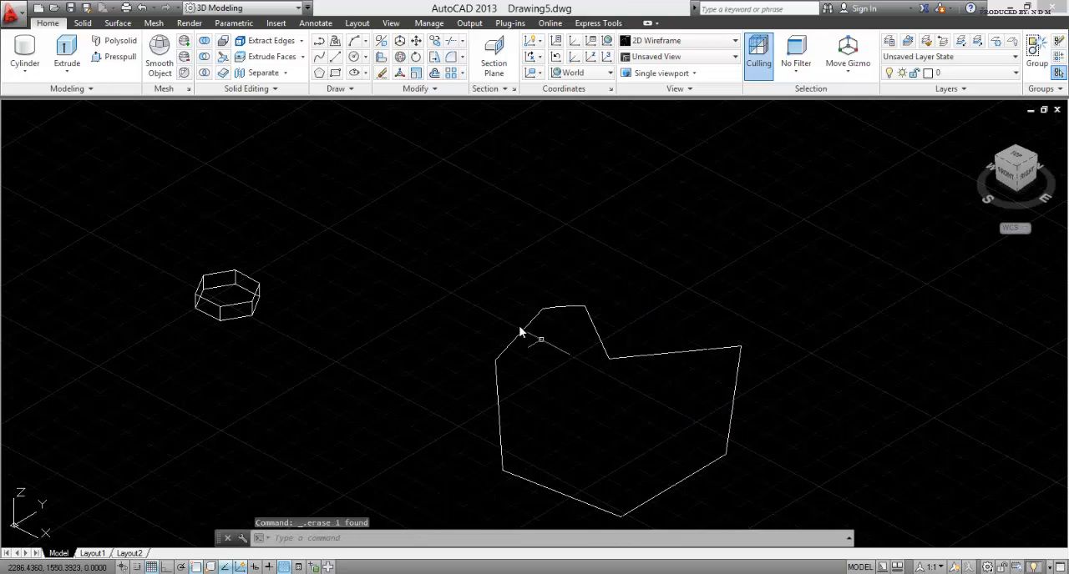
Step: Extrude the closed irregular outline upward with Presspull to a freely picked height
mouse_move(525, 337)
middle_mouse_down()
mouse_move(481, 270)
mouse_move(497, 303)
mouse_move(570, 374)
middle_mouse_up()
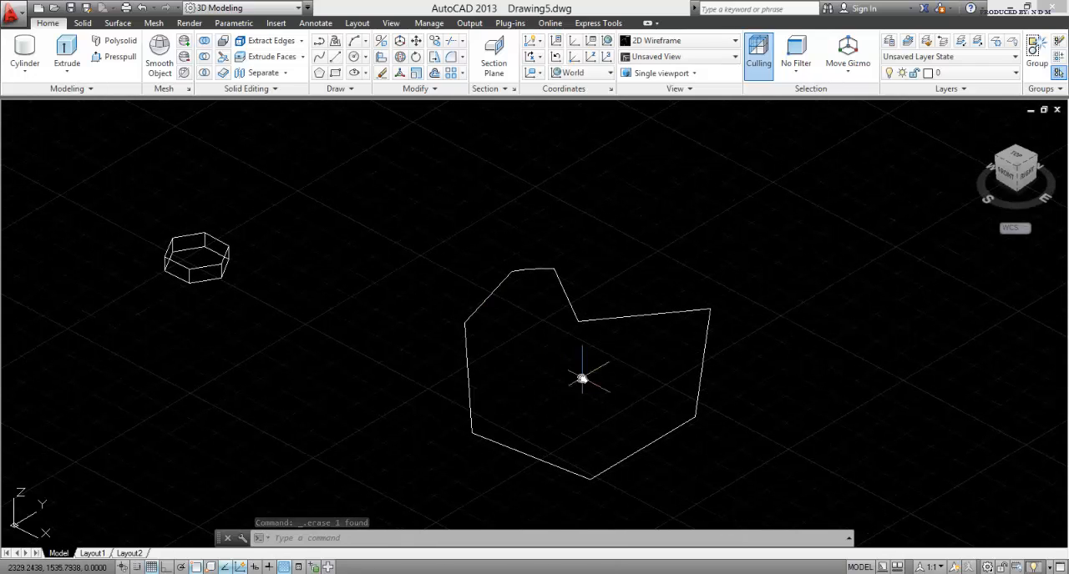
key("Escape")
key("Escape")
key("Escape")
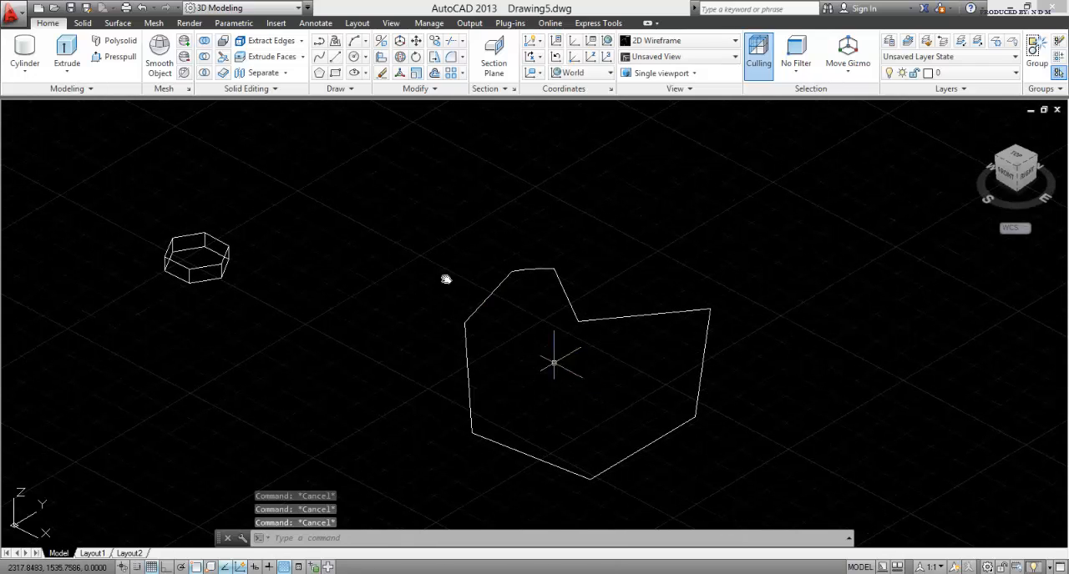
left_click(101, 56)
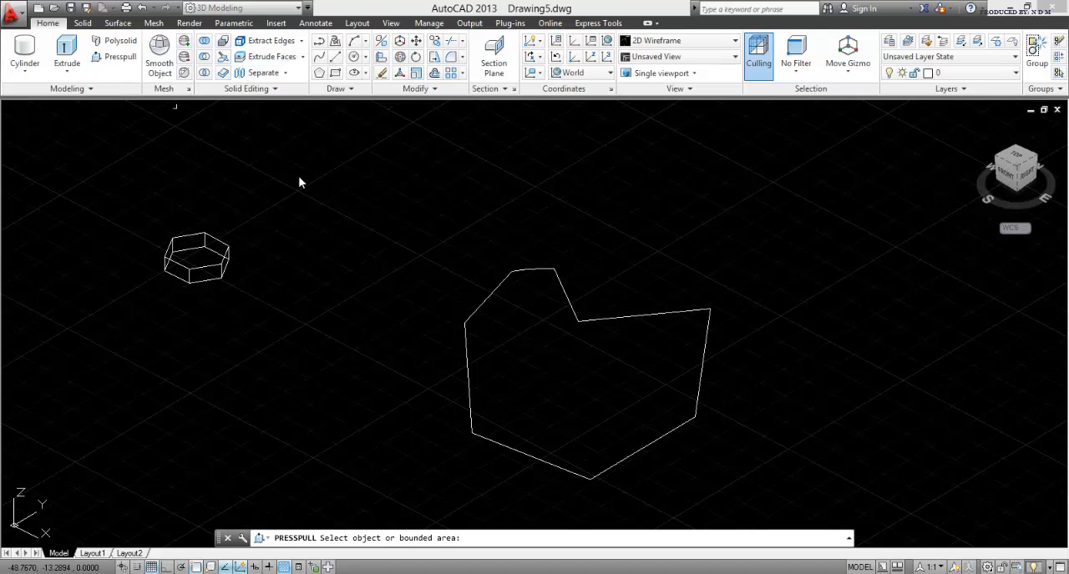
left_click(553, 354)
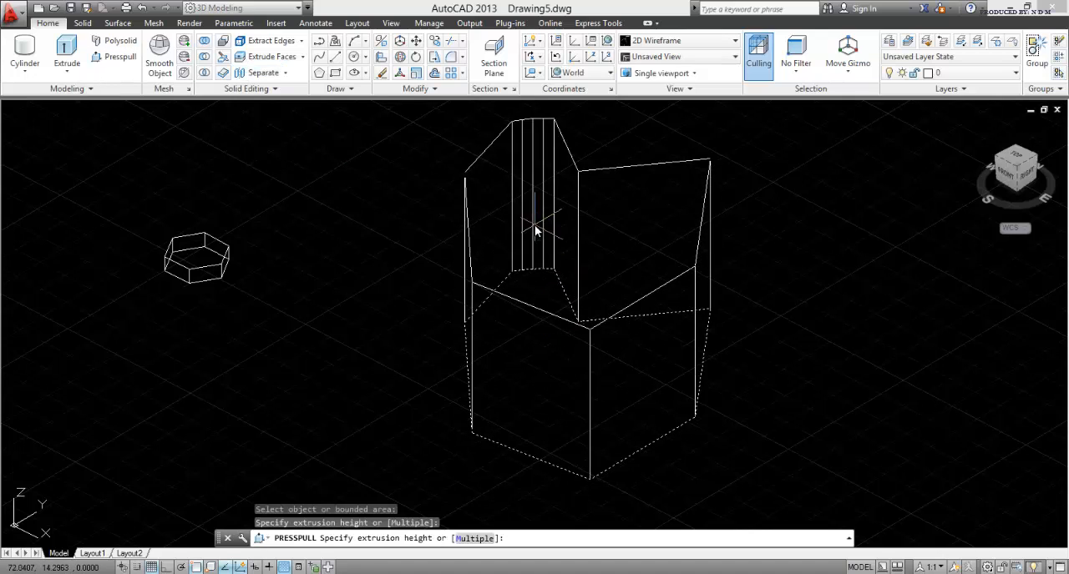
left_click(535, 232)
key("Return")
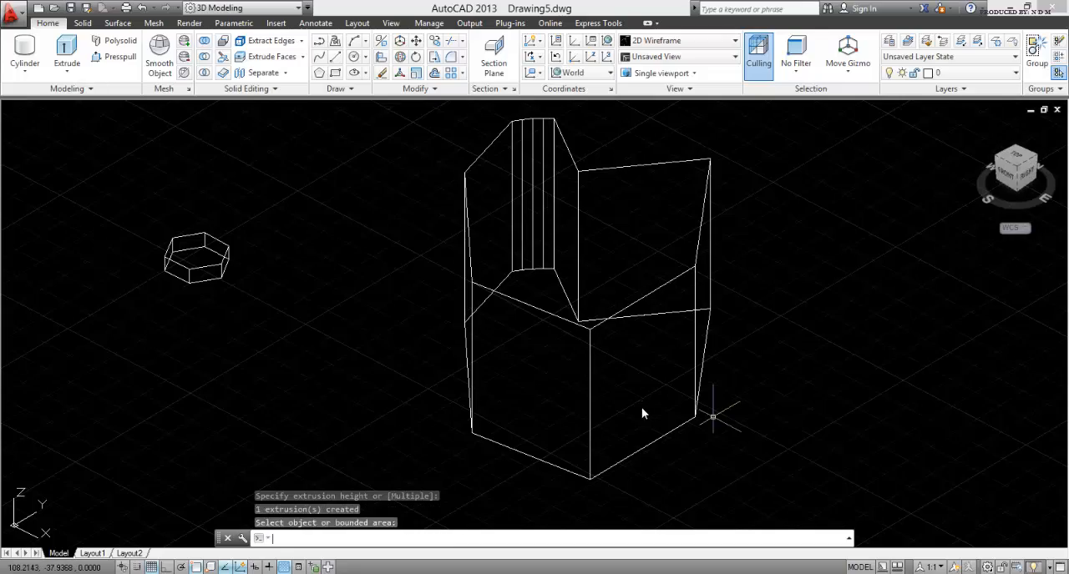
Step: Inspect the irregular solid from several angles in the Conceptual visual style and switch back to 2D Wireframe
middle_click_drag(492, 375, 621, 335, "shift")
scroll(309, 242, "up", 2)
middle_click_drag(383, 236, 410, 327)
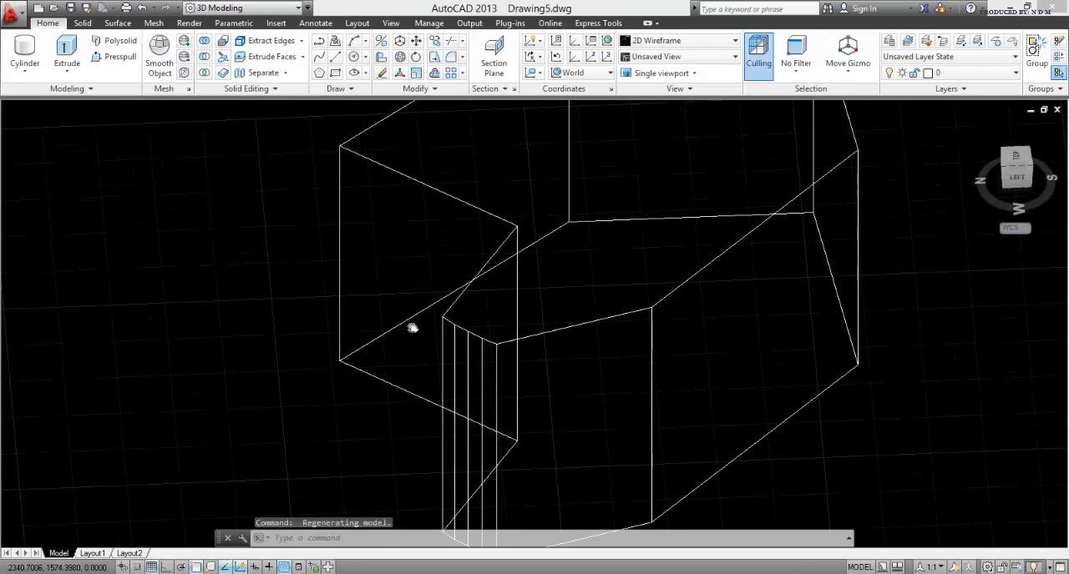
scroll(416, 325, "down", 2)
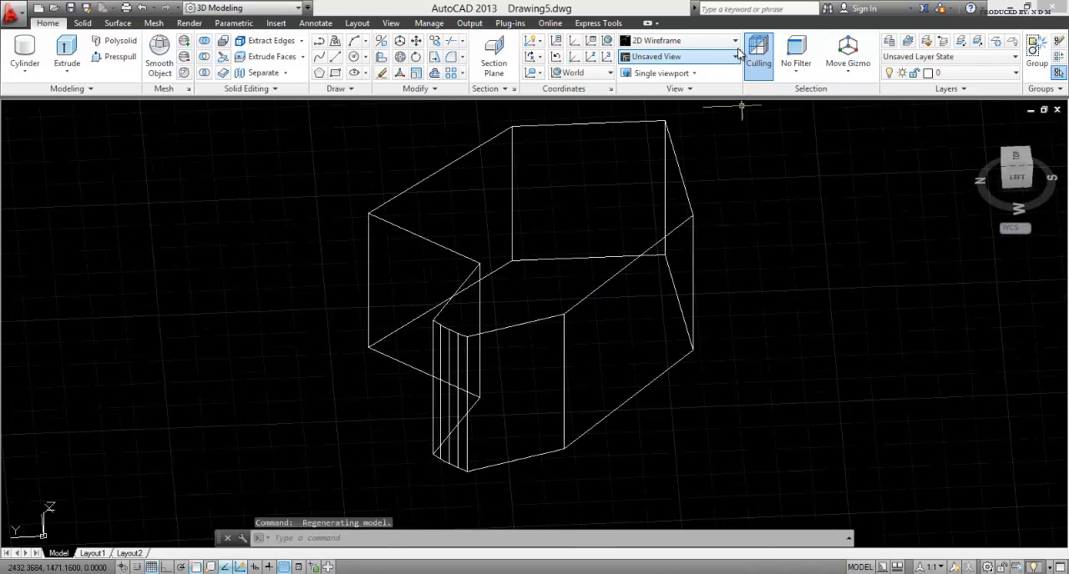
left_click(724, 40)
left_click(702, 73)
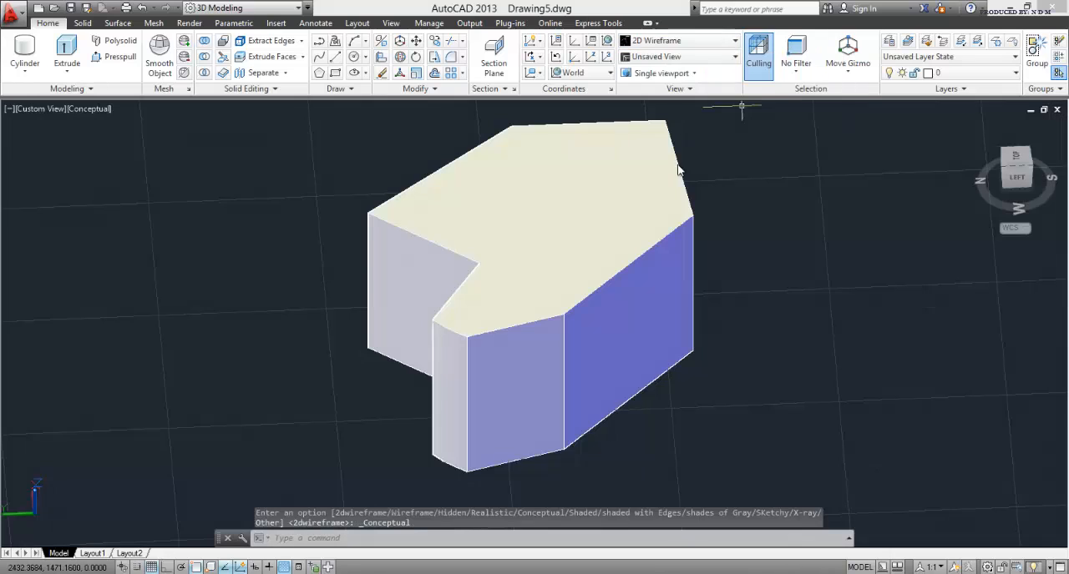
middle_click_drag(626, 313, 463, 381, "shift")
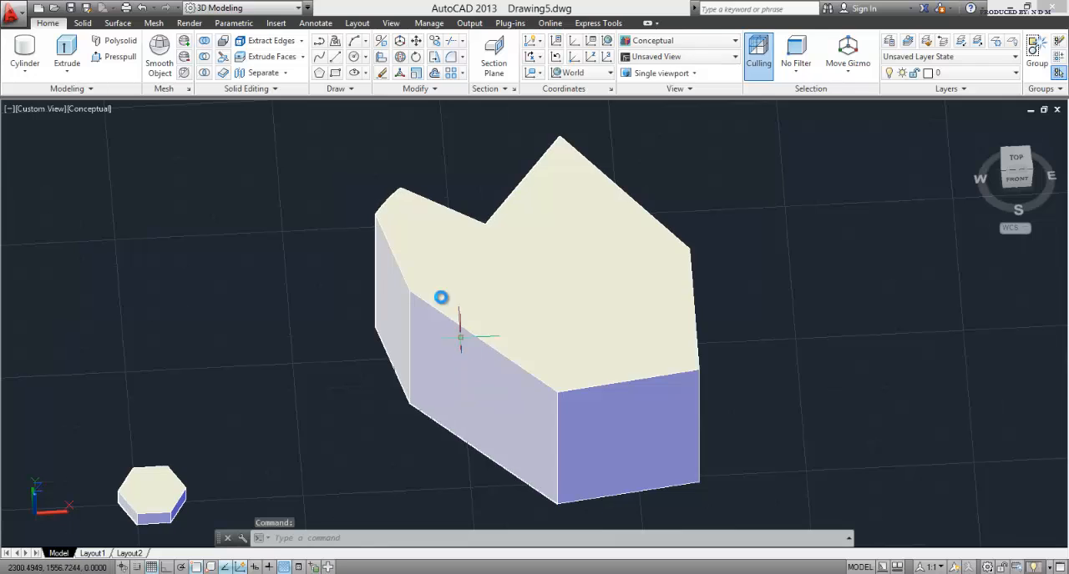
scroll(441, 298, "down", 3)
scroll(508, 353, "up", 2)
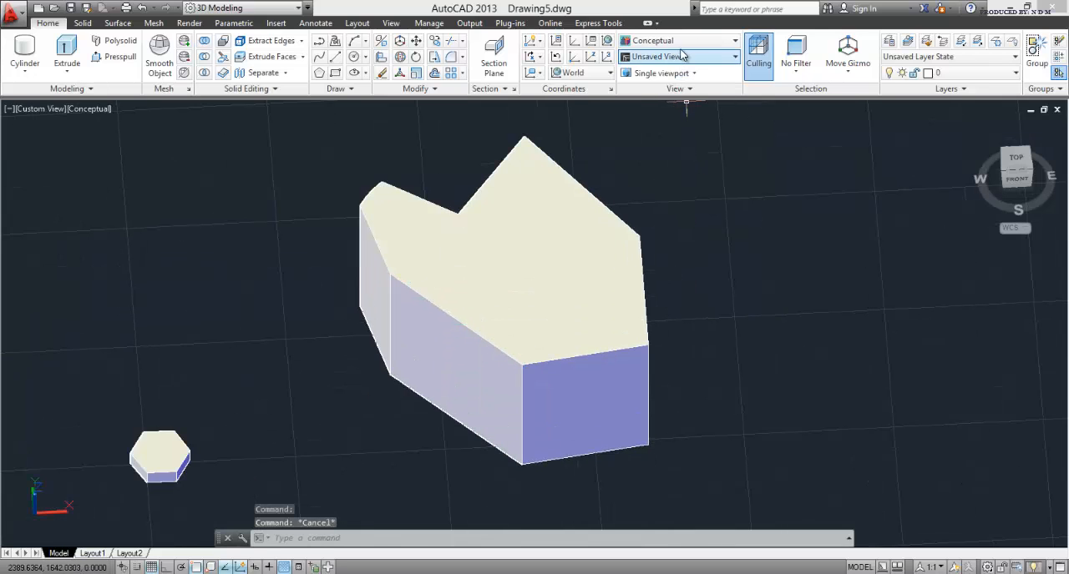
left_click(679, 44)
left_click(643, 60)
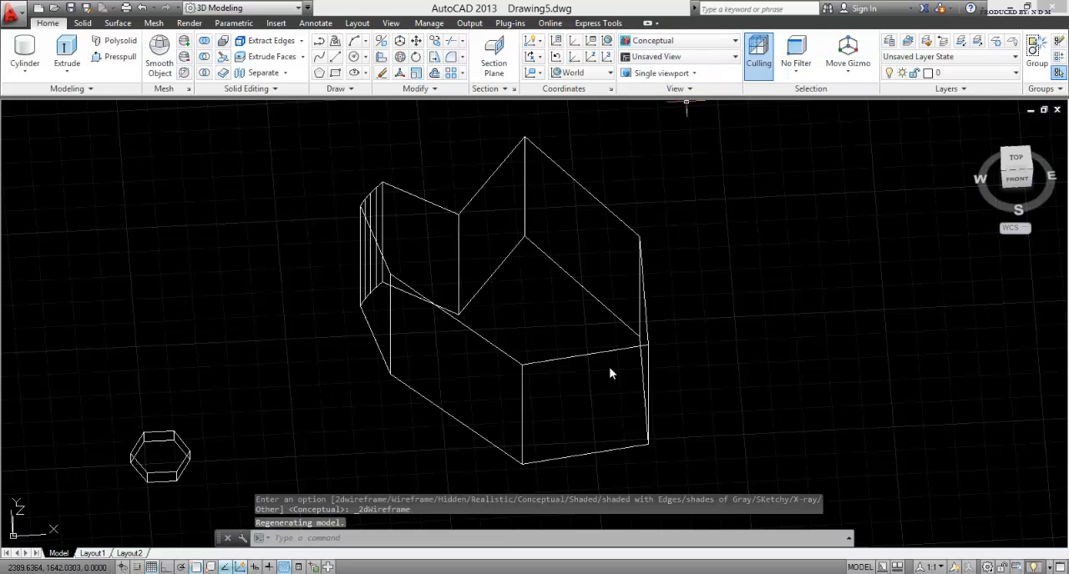
Step: Erase the irregular solid and all of its remaining outline segments
scroll(624, 333, "down", 3)
left_click(675, 424)
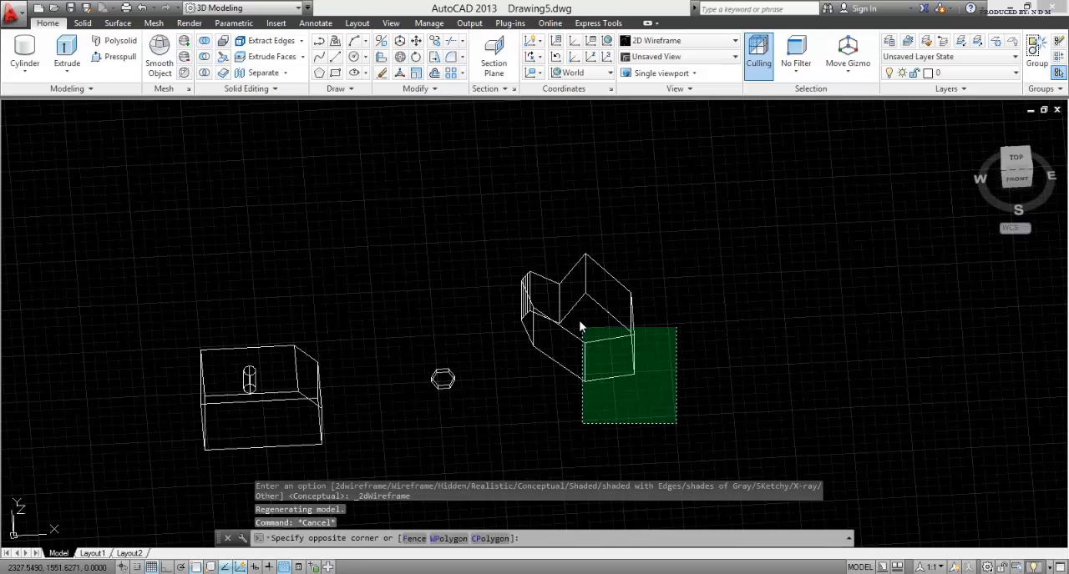
left_click(581, 329)
key("Delete")
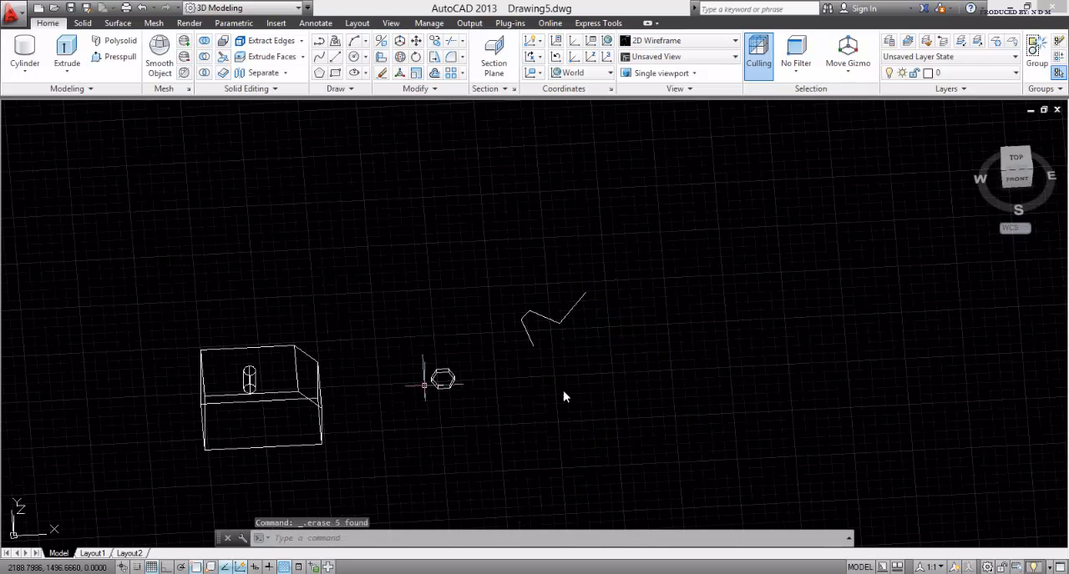
left_click(642, 386)
left_click(489, 248)
key("Delete")
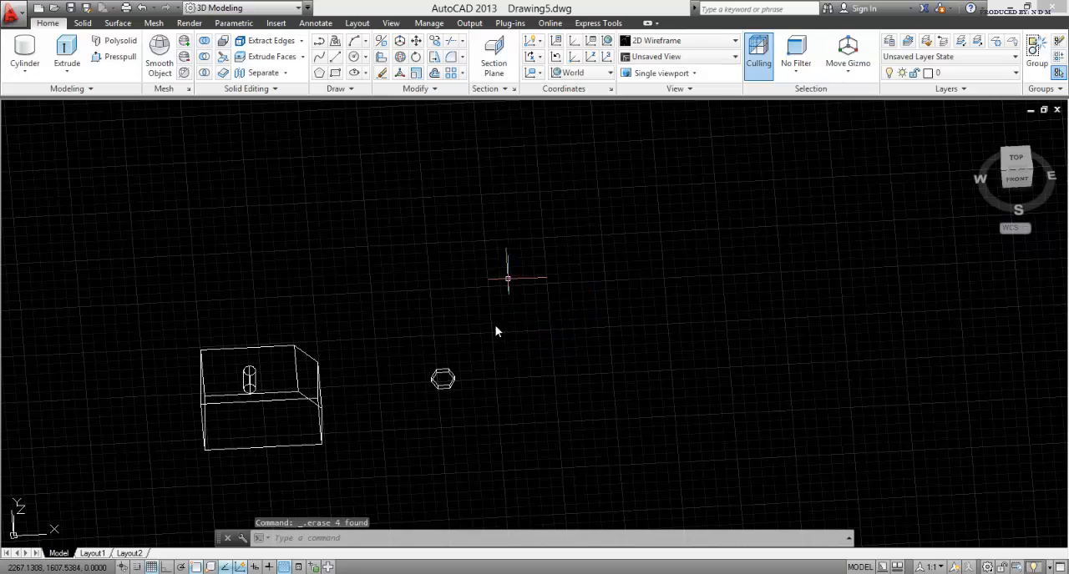
scroll(431, 422, "up", 6)
key("Escape")
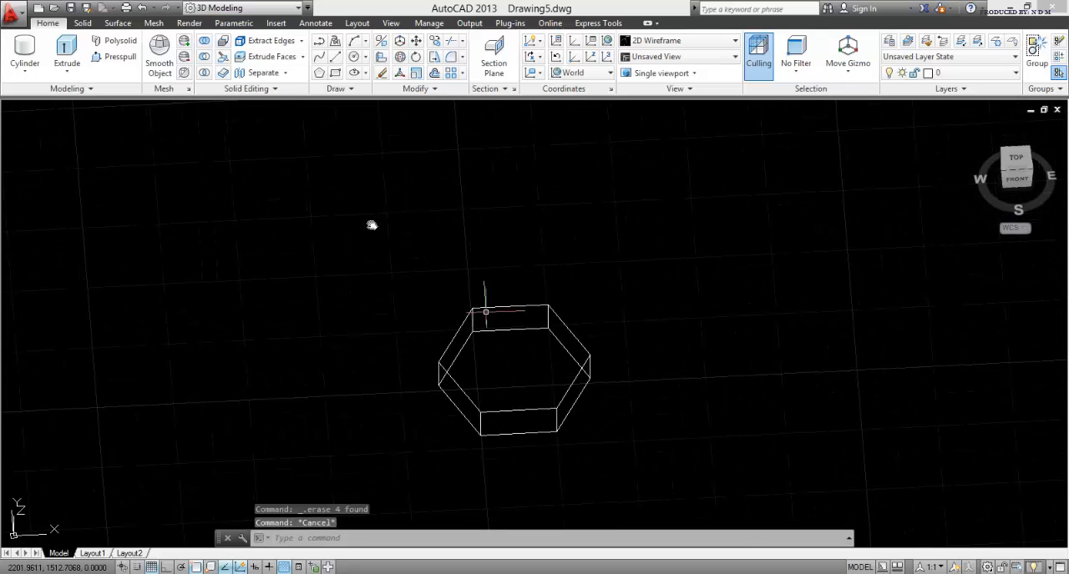
key("Escape")
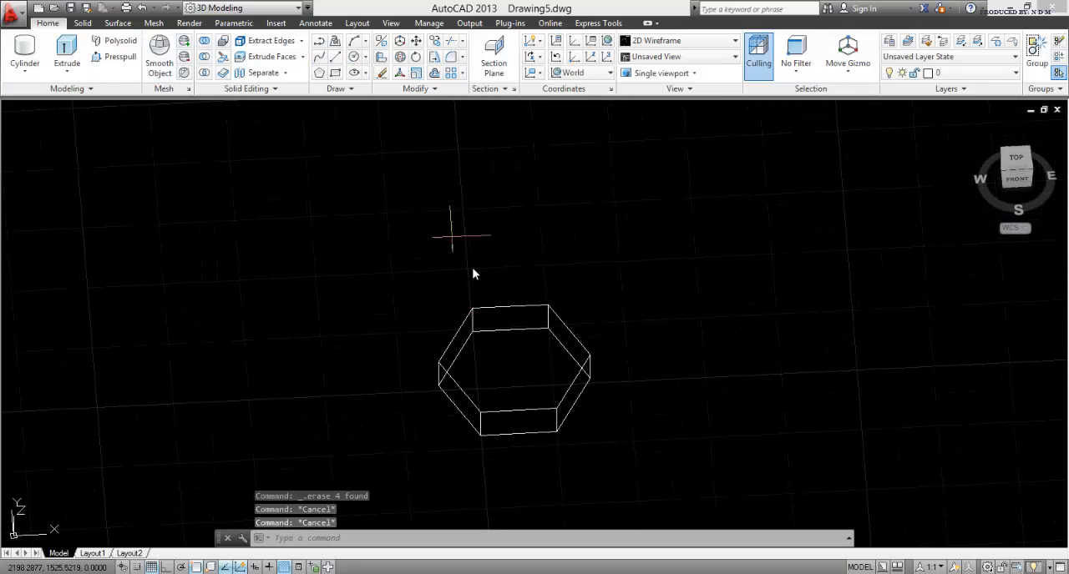
type("c")
key("Return")
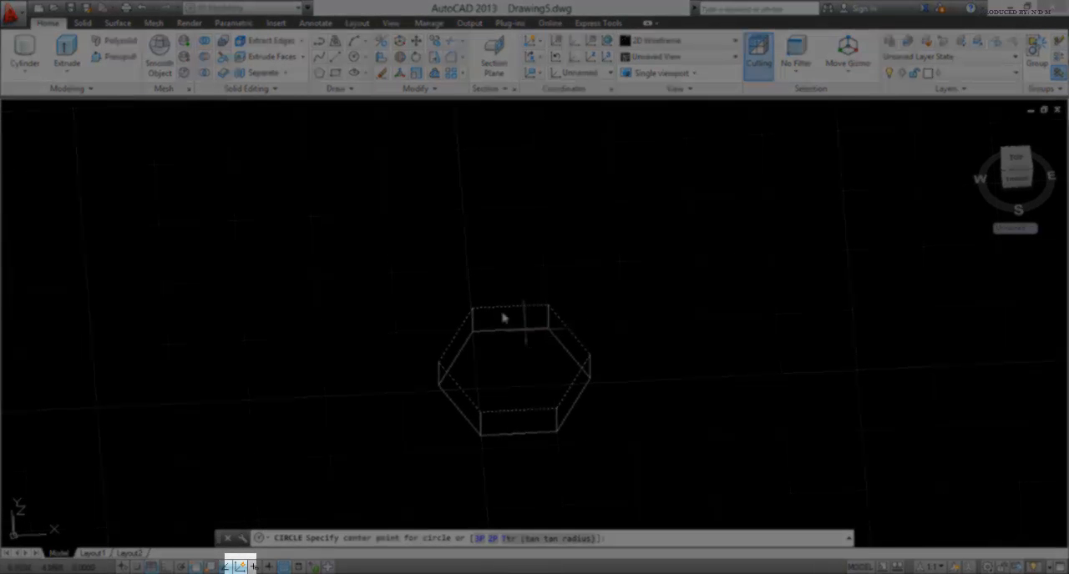
key("Escape")
key("Escape")
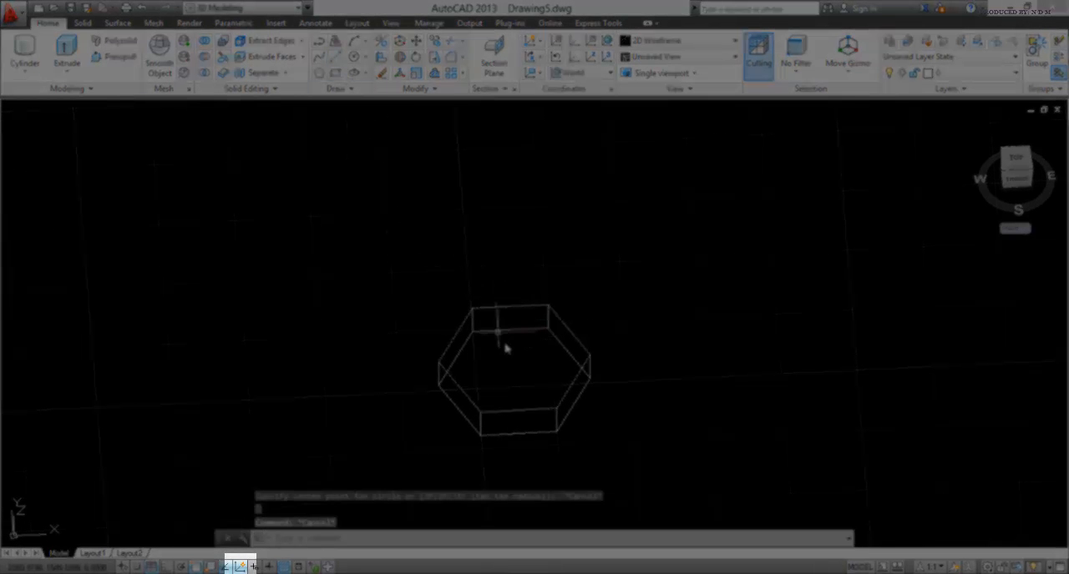
Step: Draw a line across the hexagonal solid's top face between the midpoints of two opposite edges
left_click(335, 58)
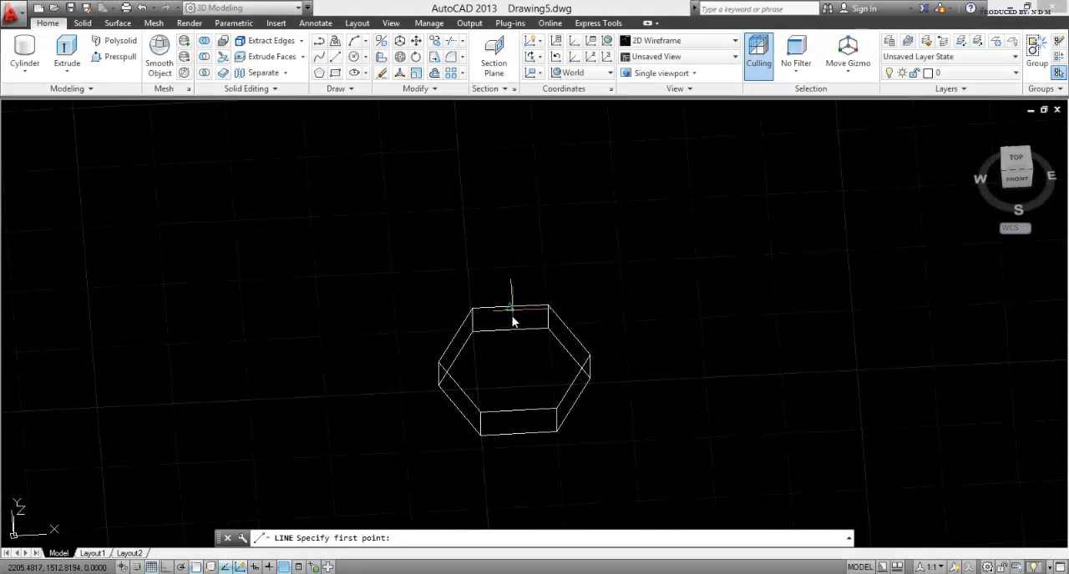
left_click(513, 321)
left_click(517, 415)
key("Escape")
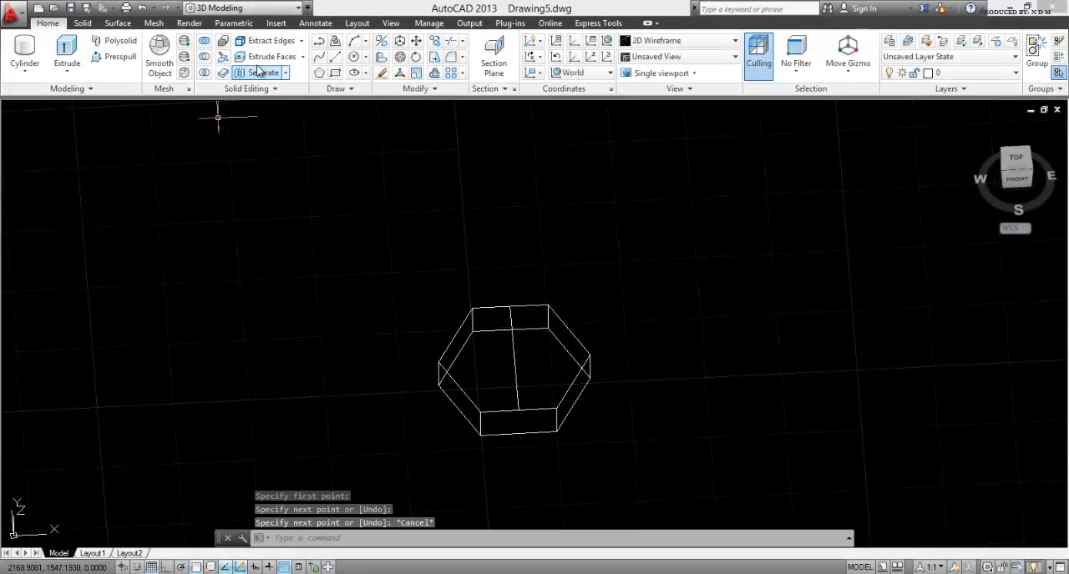
Step: Draw a circle of radius 5 centred on the construction line's midpoint on the hexagonal head's top face and erase the line
left_click(353, 56)
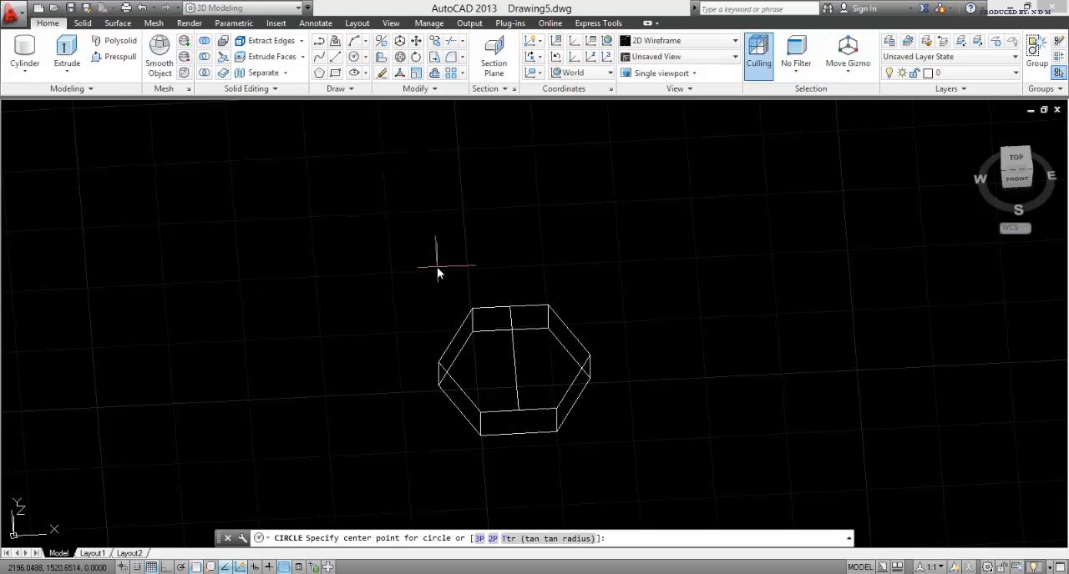
left_click(515, 362)
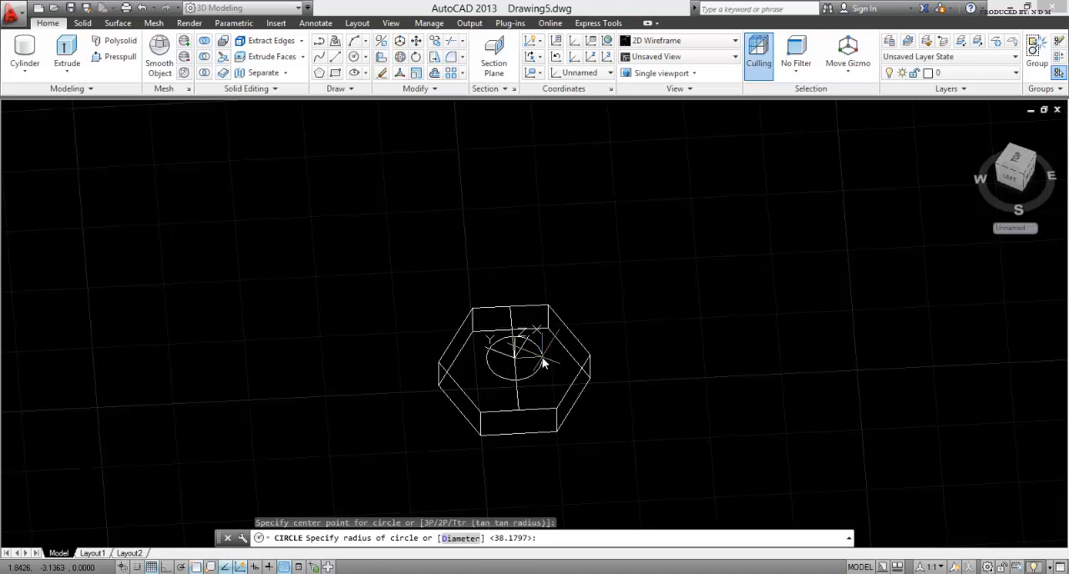
key("Return")
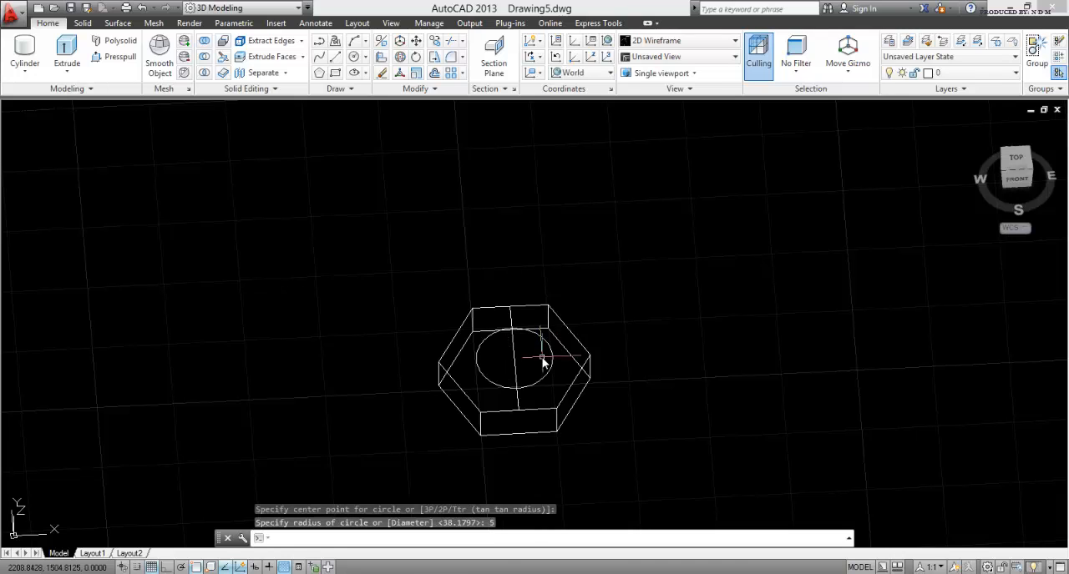
key("Escape")
key("Escape")
left_click(515, 363)
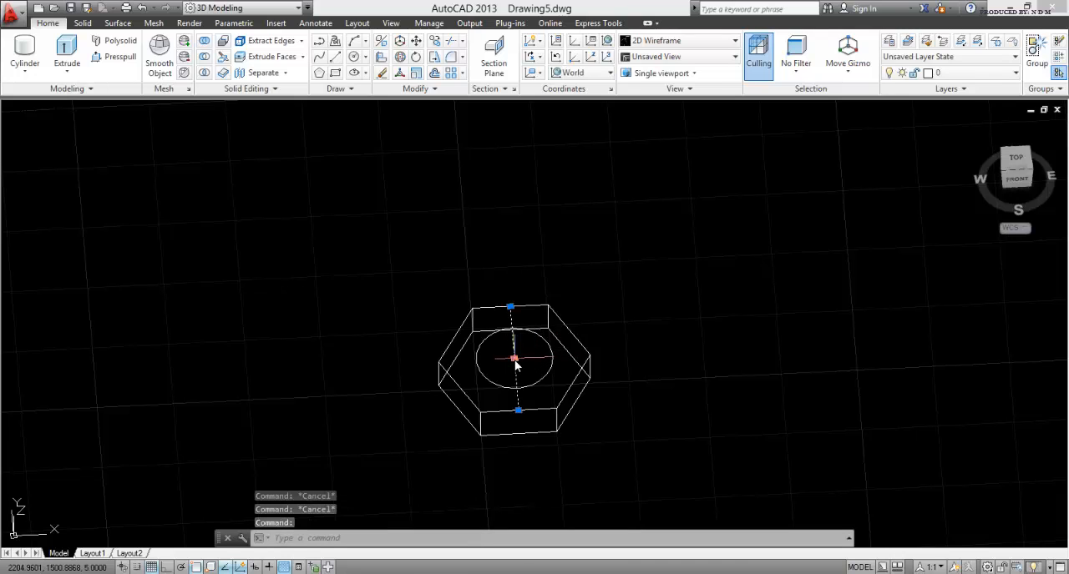
key("Delete")
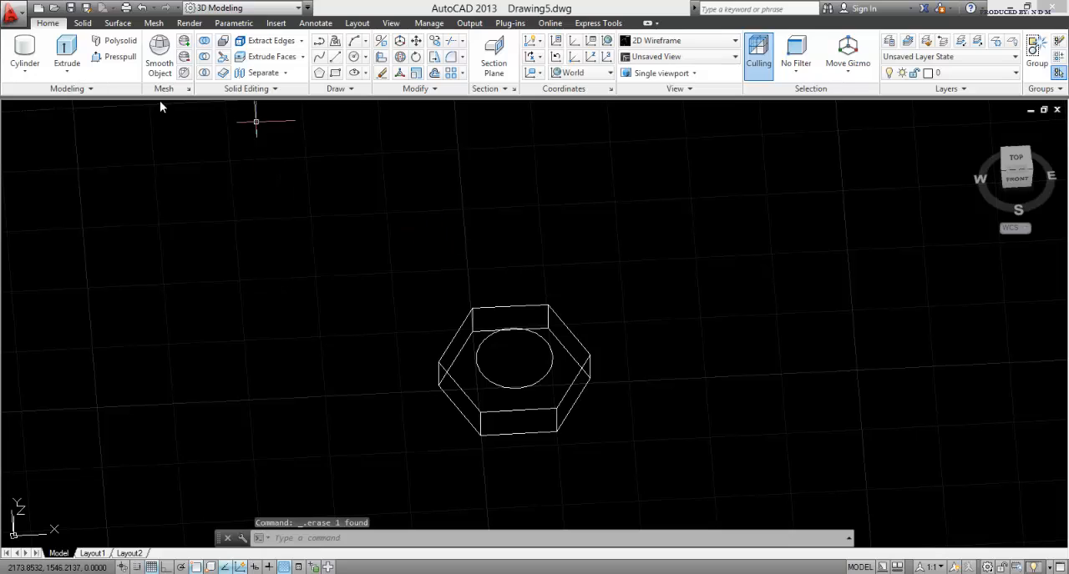
Step: Extrude the circular area on the hexagonal head upward by 25 with Presspull to form the bolt's shank
left_click(98, 58)
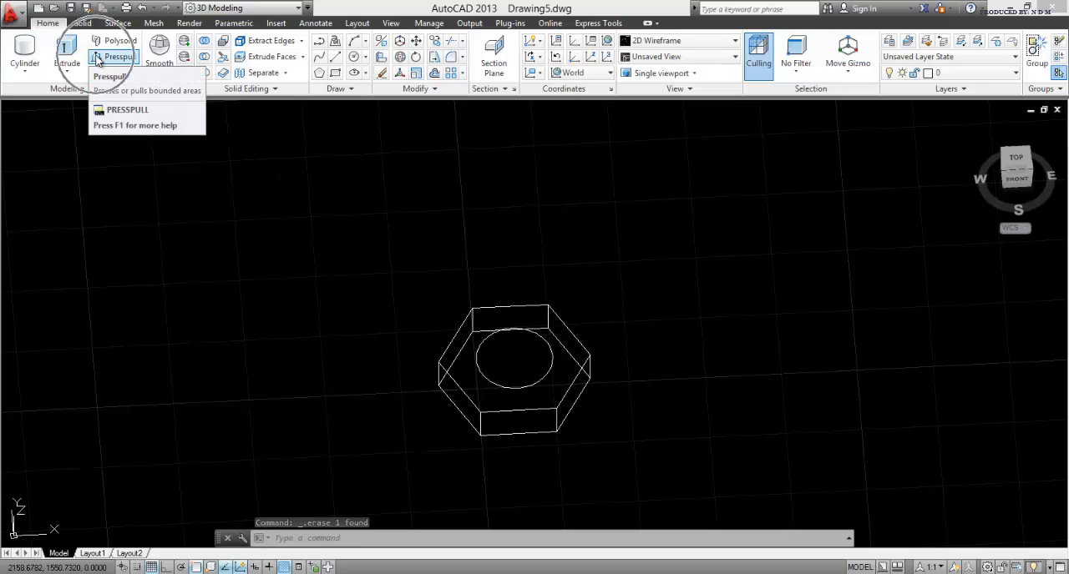
left_click(513, 357)
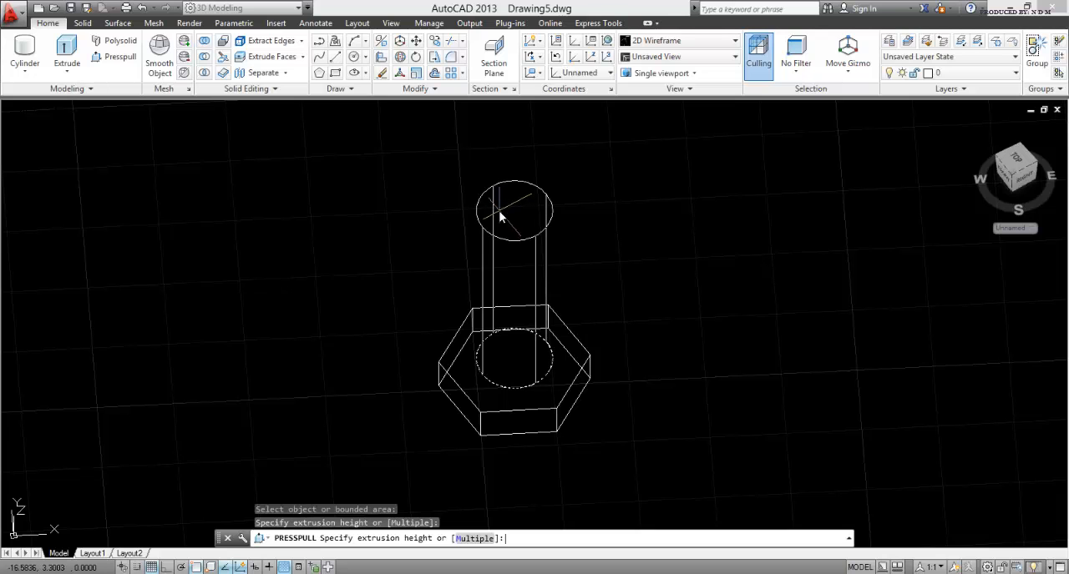
key("Return")
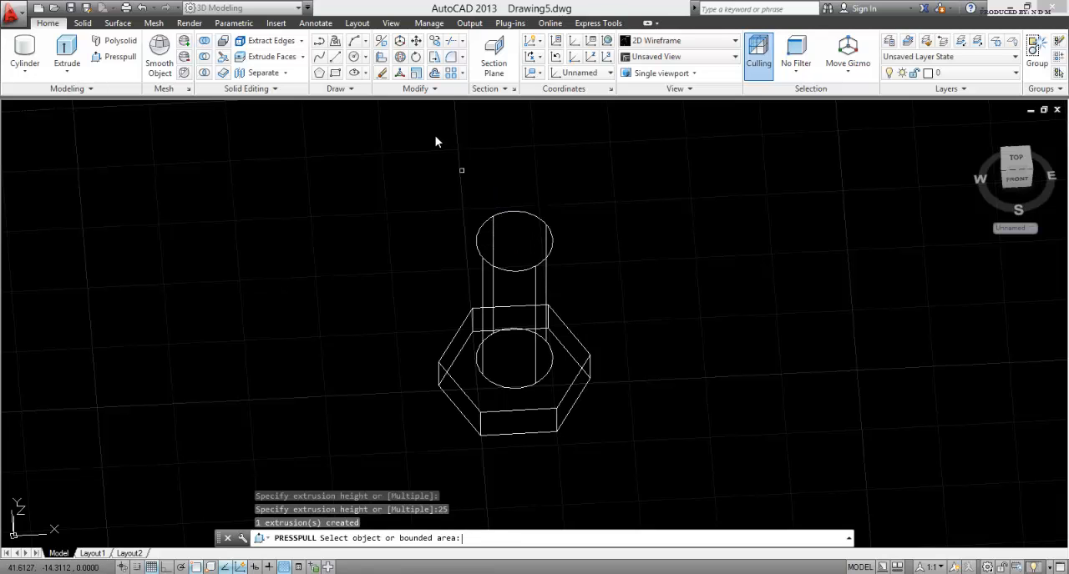
key("Return")
Step: Try to unite the bolt's head and shank into one solid with Union
scroll(440, 176, "down", 4)
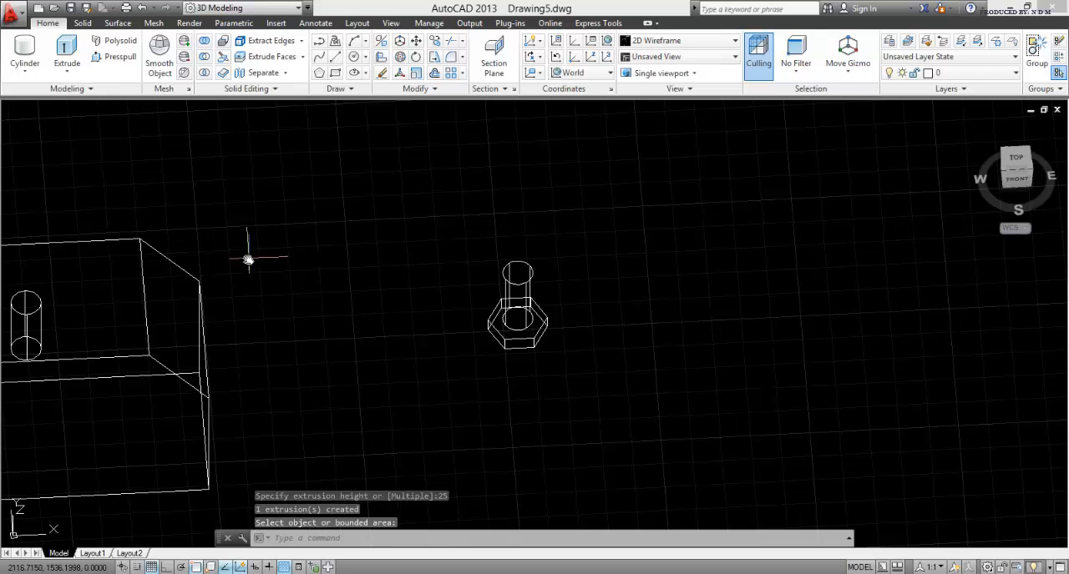
left_click(205, 55)
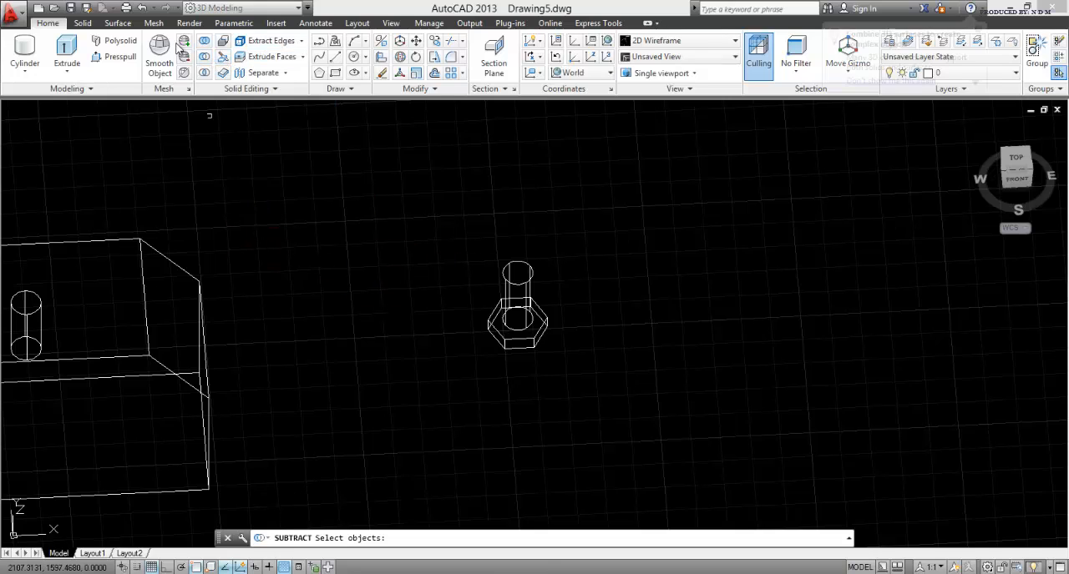
left_click(202, 42)
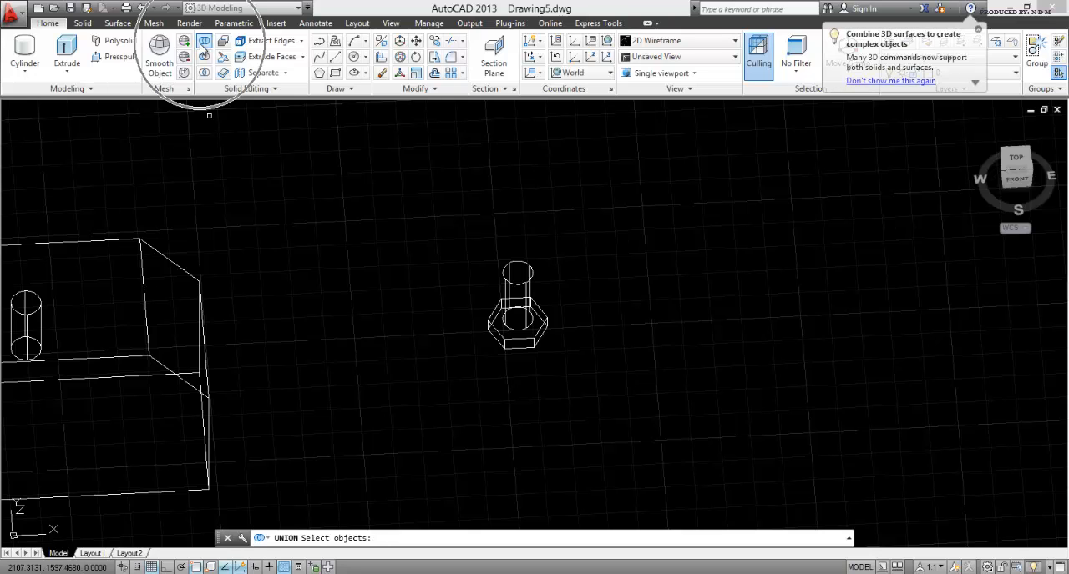
left_click(390, 198)
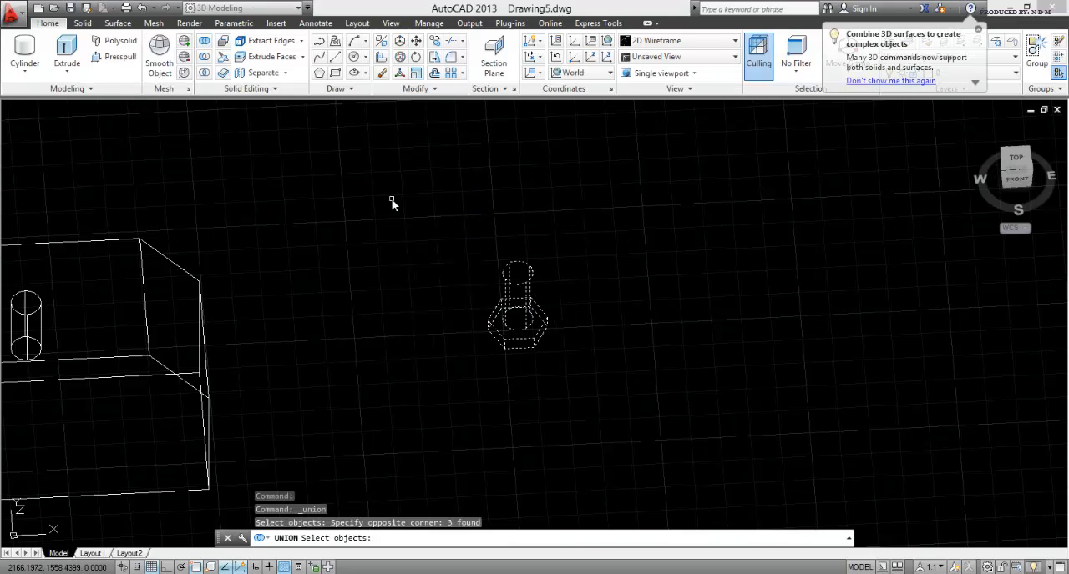
key("Return")
scroll(496, 339, "up", 4)
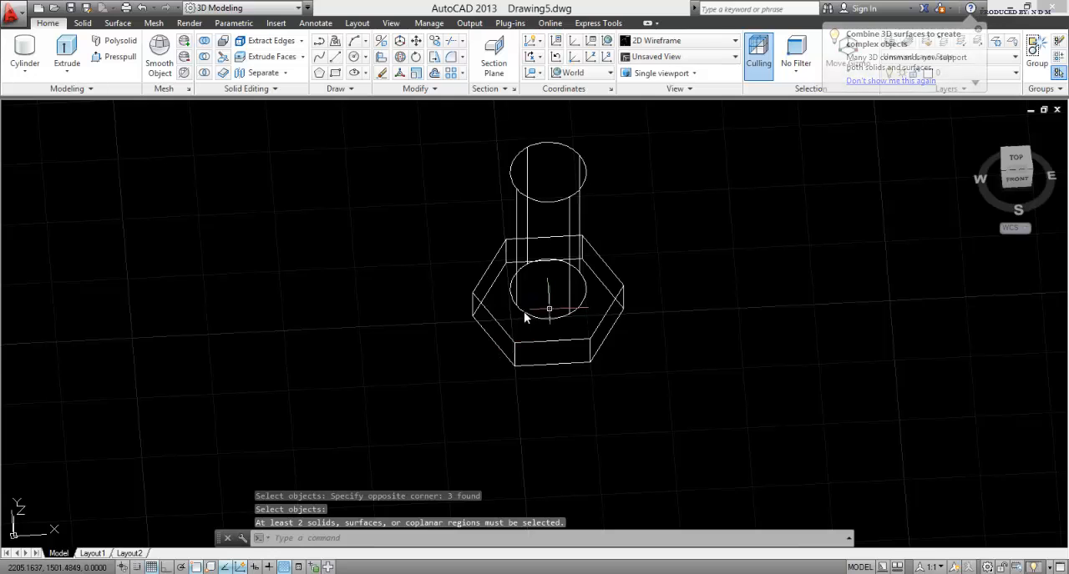
scroll(524, 310, "down", 5)
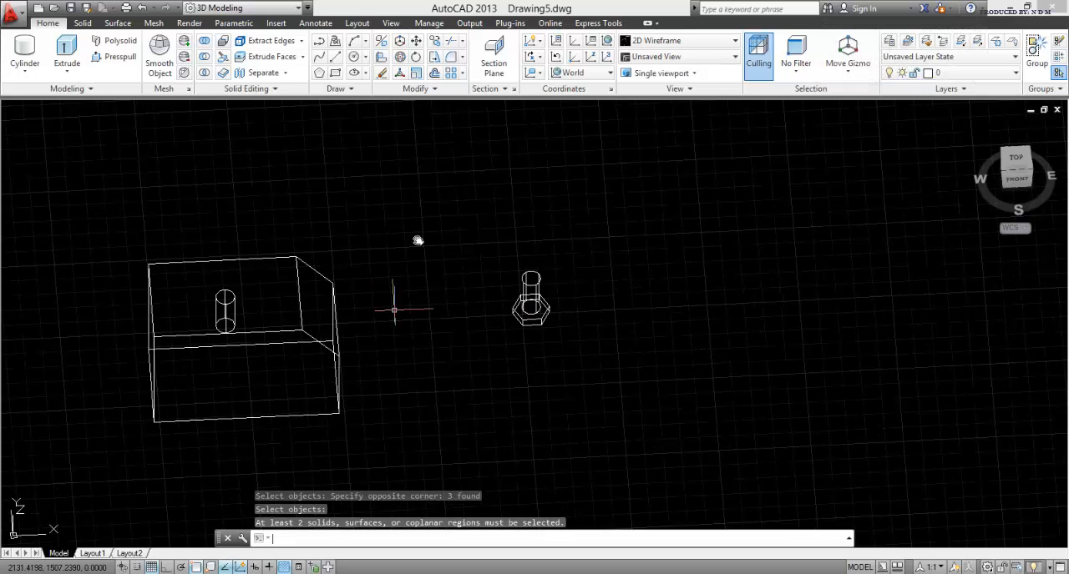
key("Escape")
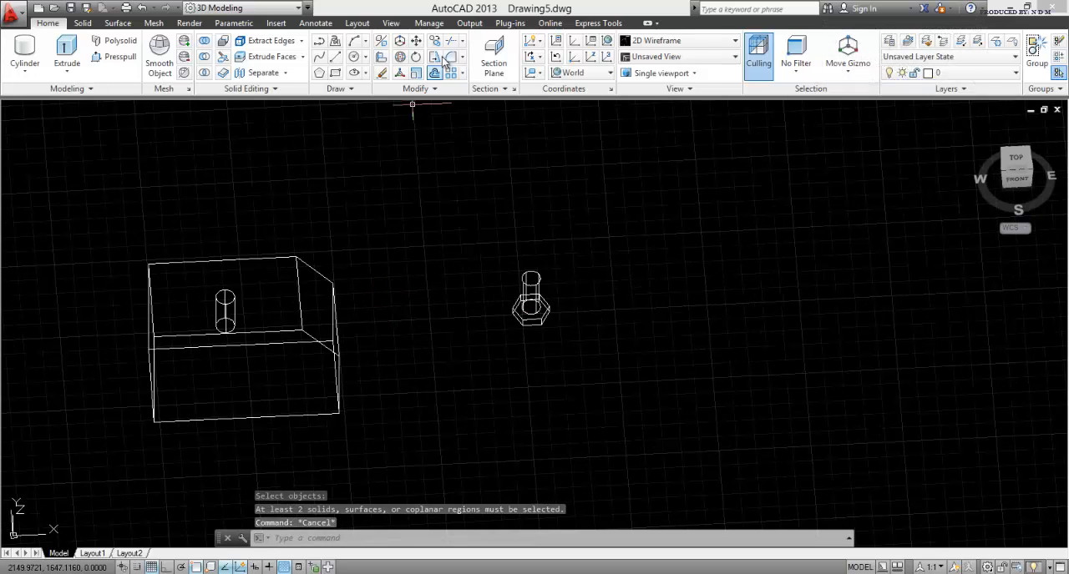
type("3r")
key("Return")
left_click(582, 361)
left_click(445, 212)
key("Return")
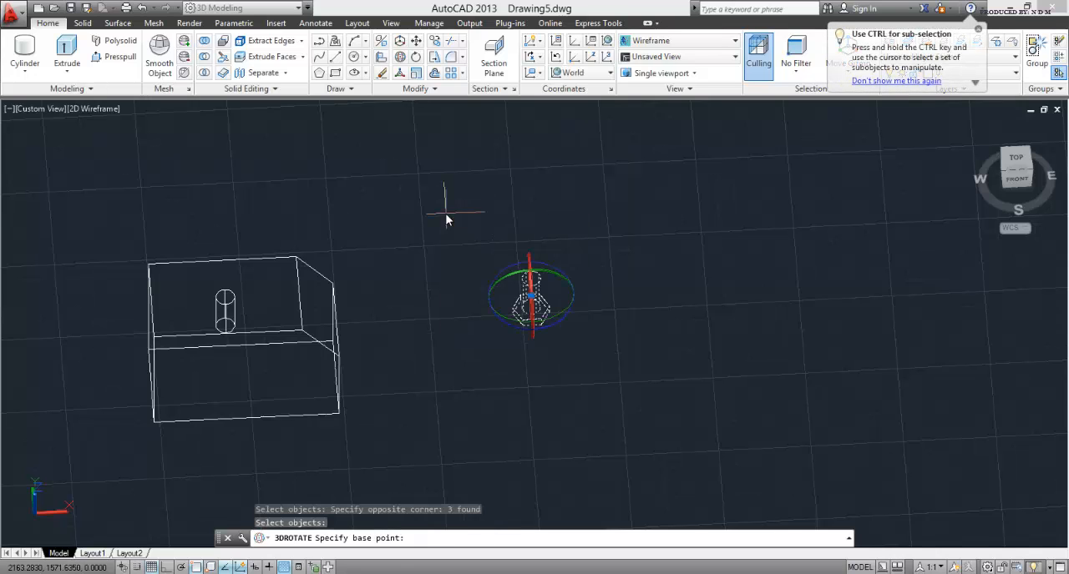
left_click(542, 267)
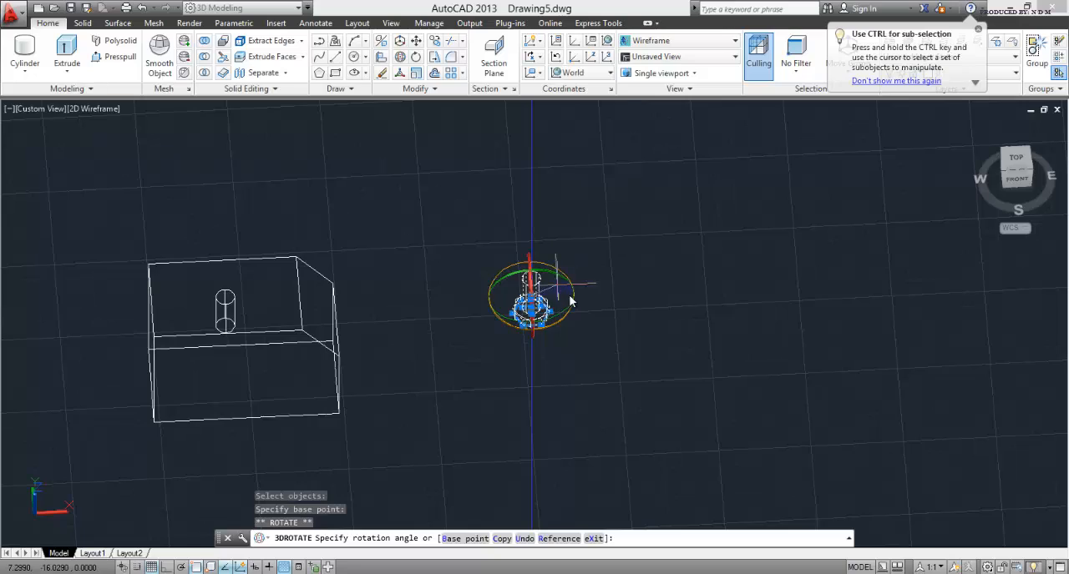
key("Escape")
Step: Turn the whole bolt upside down about the Y axis with 3D Rotate so that the shank points downward
middle_click_drag(582, 348, 518, 363)
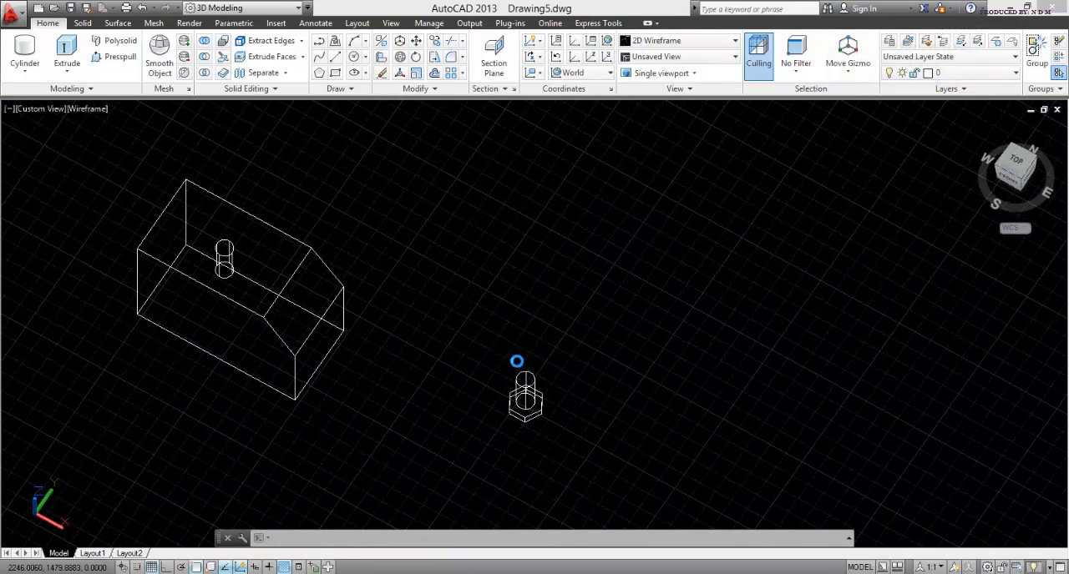
left_click(401, 58)
left_click(574, 468)
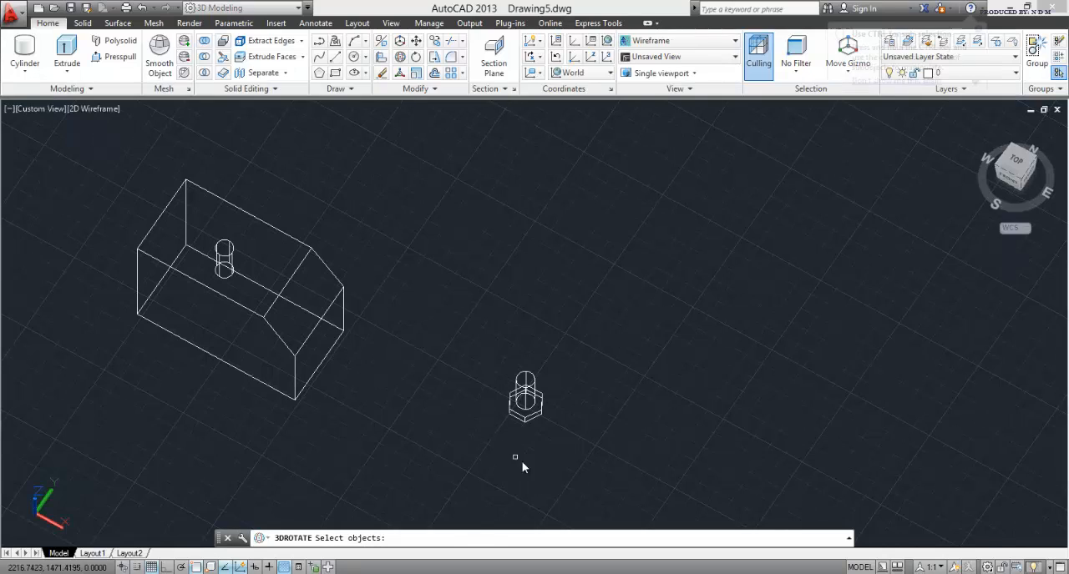
left_click(449, 306)
key("Return")
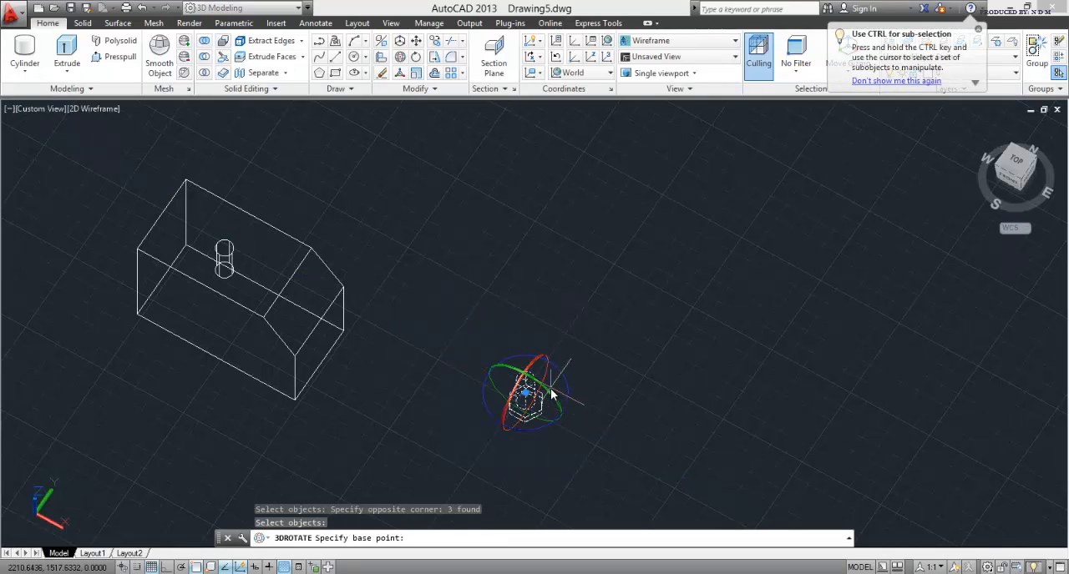
left_click(550, 397)
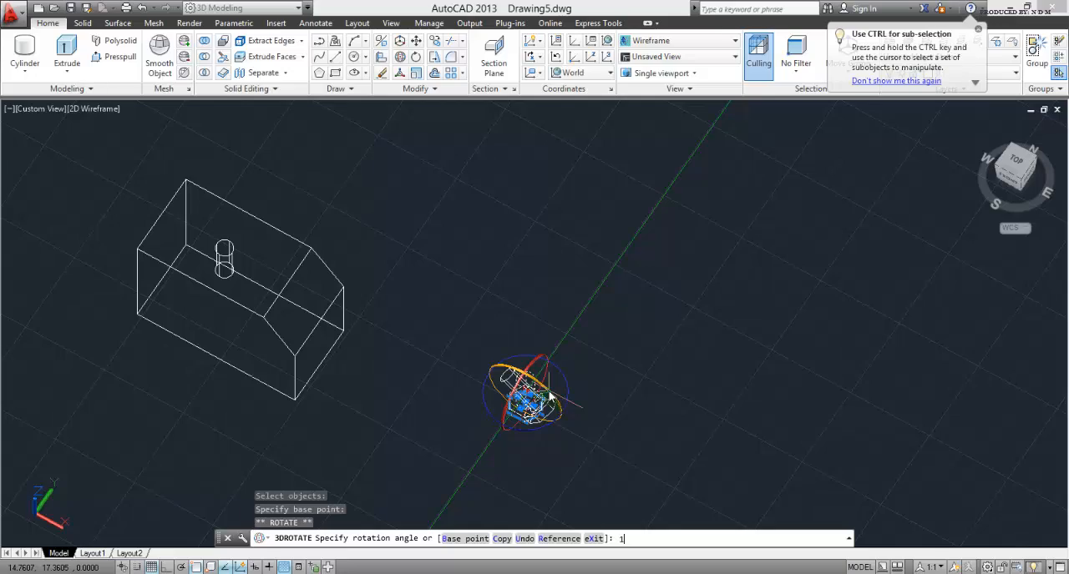
key("Return")
Step: Move the bolt from the shank's centre under the head into the block's cylindrical hole, seating the head on the top face
middle_click_drag(464, 382, 489, 198)
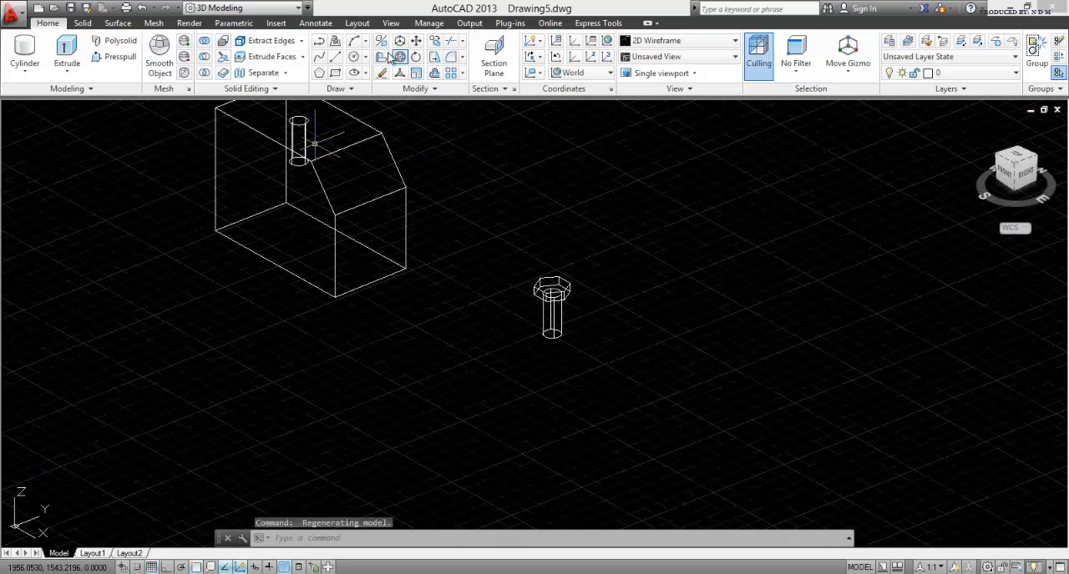
left_click(415, 43)
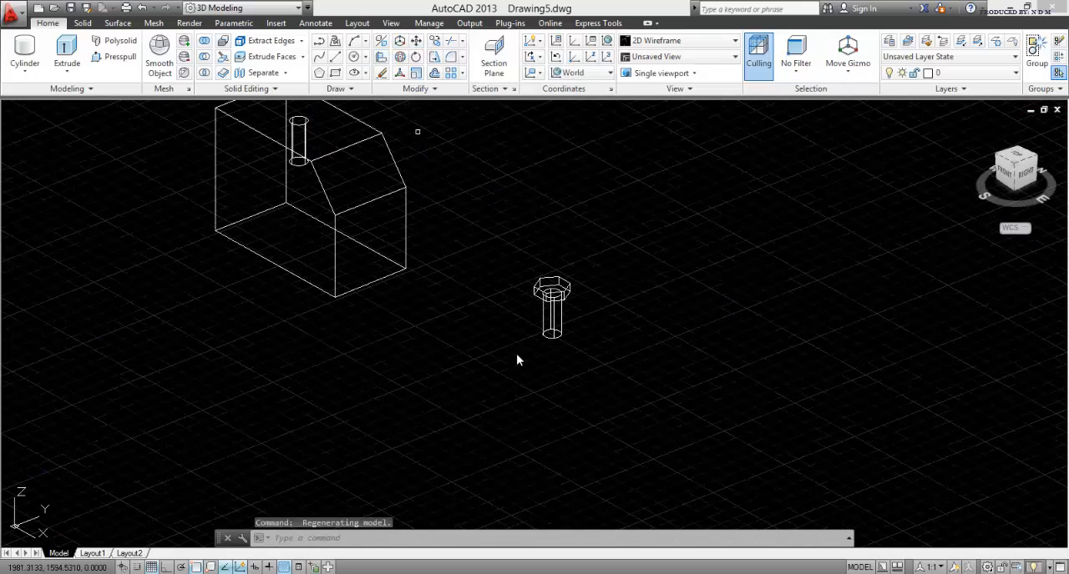
scroll(516, 353, "up", 2)
scroll(643, 431, "up", 2)
left_click(665, 435)
left_click(488, 159)
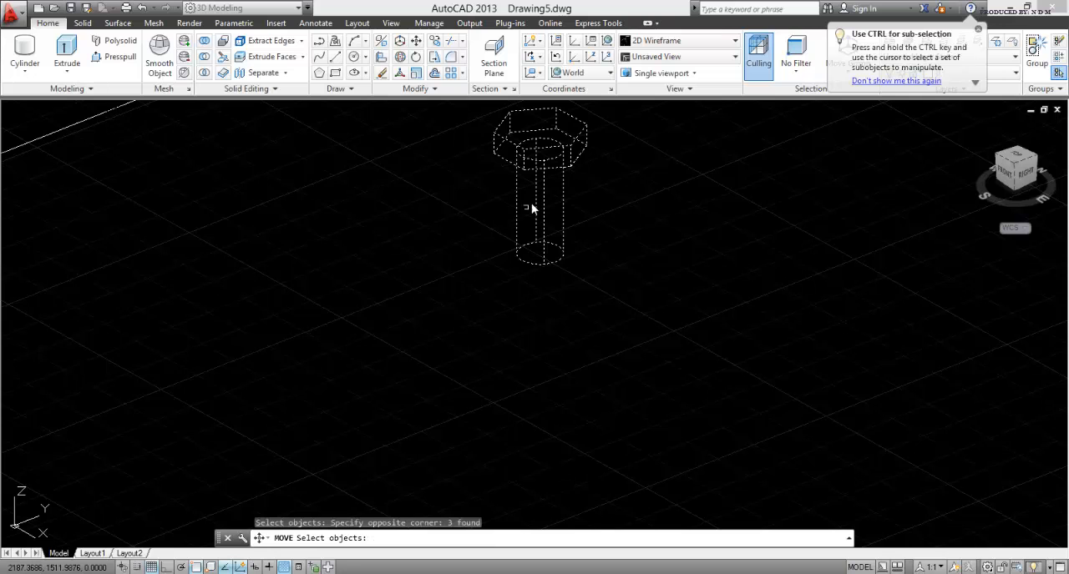
key("Return")
left_click(538, 152)
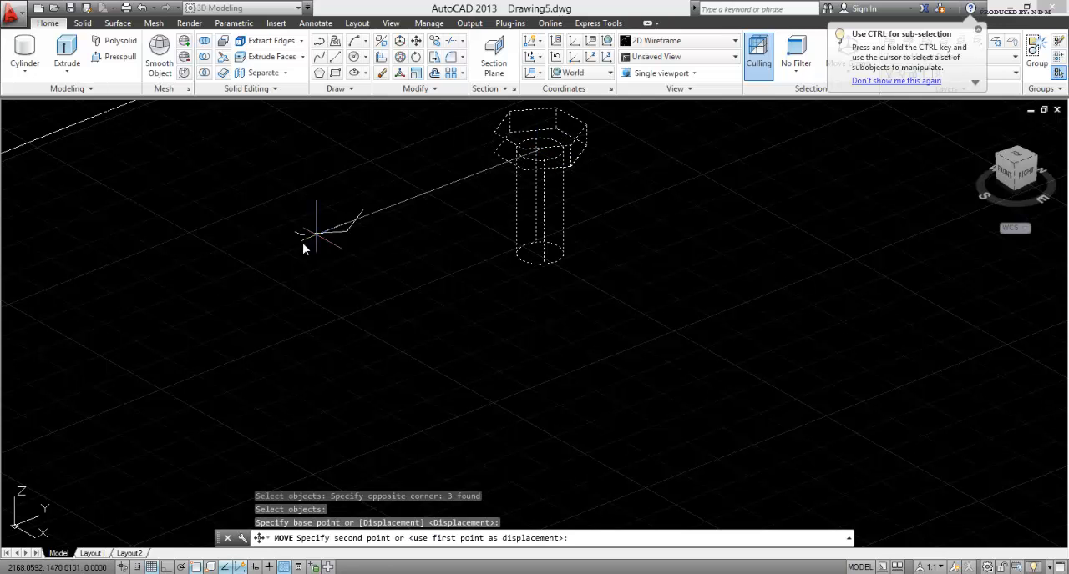
scroll(465, 348, "up", 5)
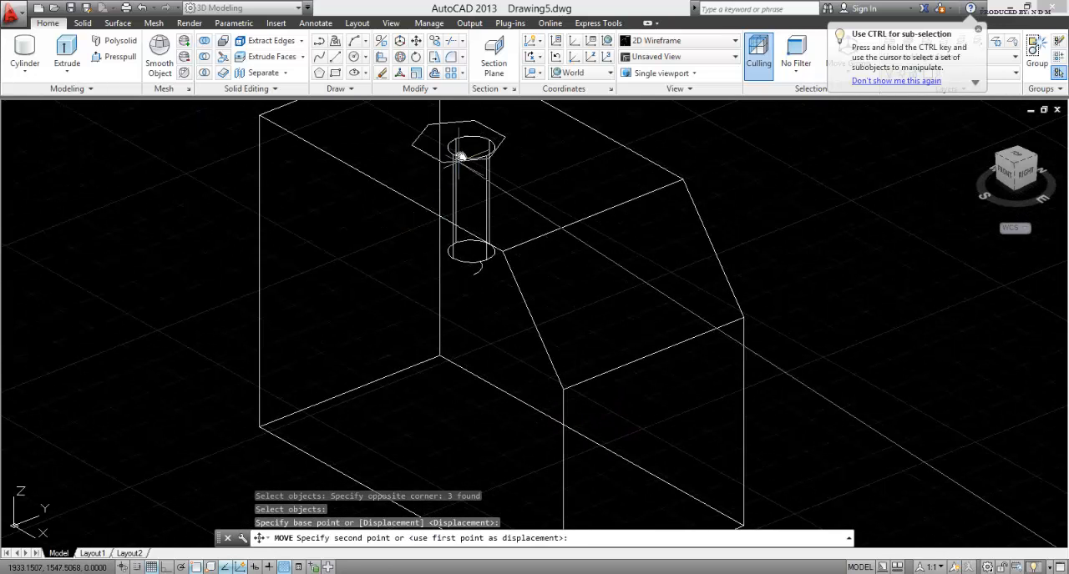
left_click(478, 253)
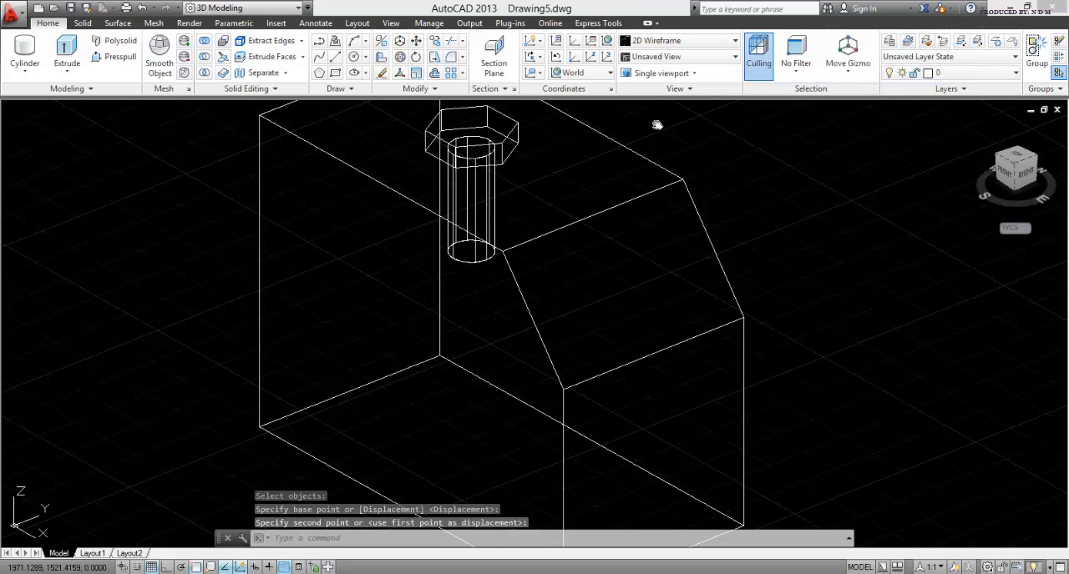
key("Escape")
Step: Display the block with the inserted bolt in the Conceptual visual style and view it from above
left_click(705, 42)
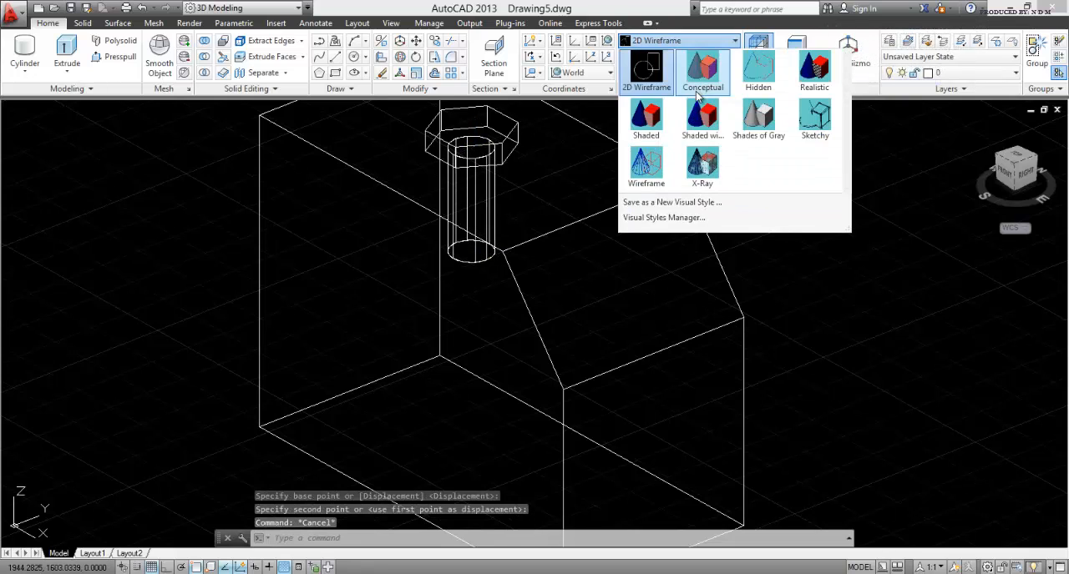
left_click(699, 83)
middle_click_drag(483, 298, 513, 207, "shift")
Step: Apply the Shades of Gray visual style and inspect the block with the inserted bolt from several angles
left_click(678, 40)
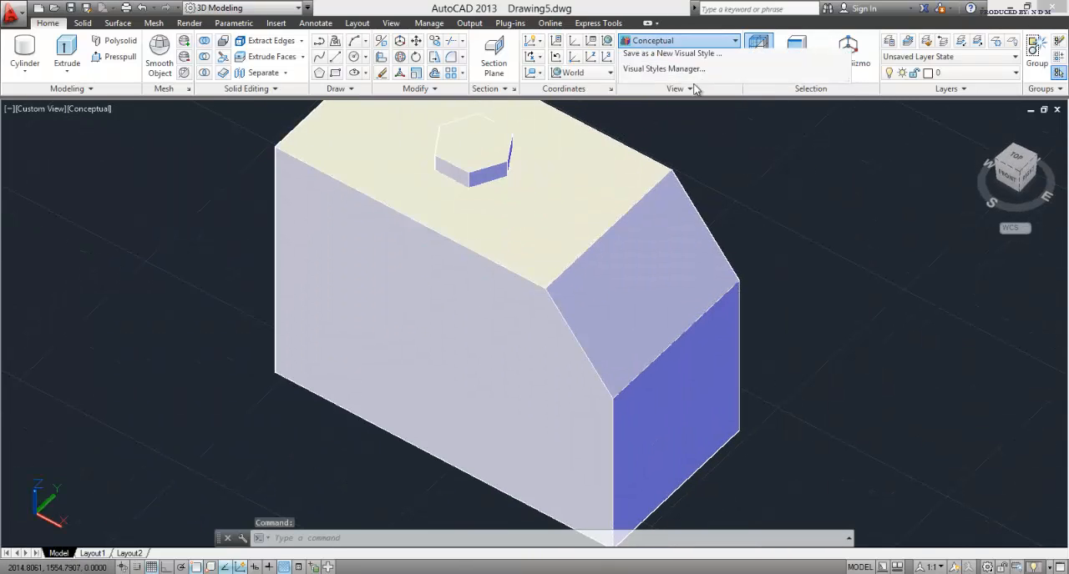
left_click(759, 118)
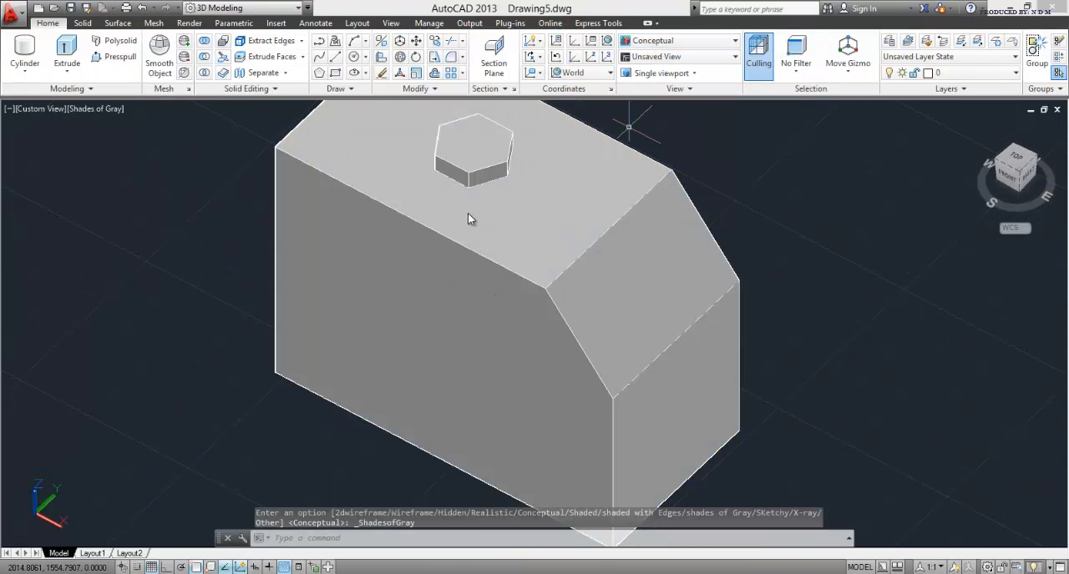
middle_click_drag(425, 209, 457, 152, "shift")
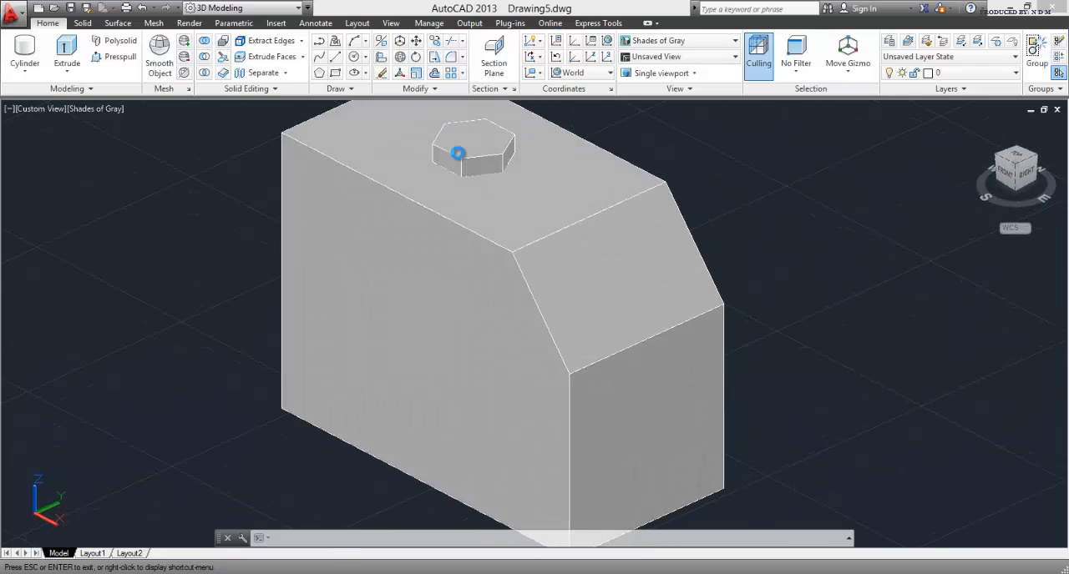
scroll(458, 153, "down", 9)
scroll(446, 148, "up", 7)
middle_click_drag(467, 210, 493, 314)
scroll(474, 261, "down", 4)
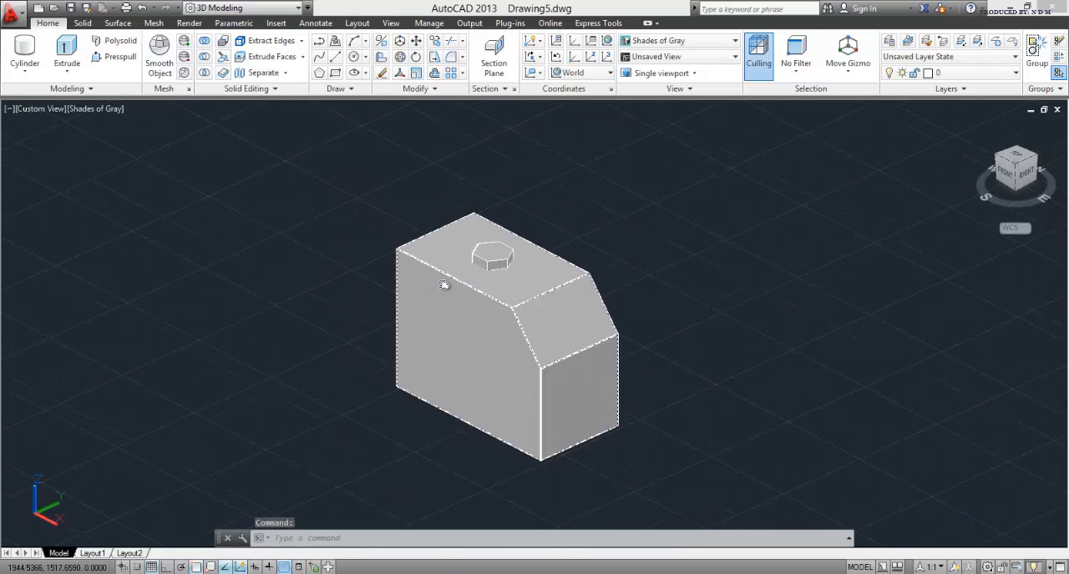
mouse_move(443, 285)
middle_mouse_down("shift")
mouse_move(553, 231)
mouse_move(398, 336)
mouse_move(219, 260)
mouse_move(210, 209)
mouse_move(441, 375)
mouse_move(487, 290)
mouse_move(458, 269)
mouse_move(444, 276)
middle_mouse_up("shift")
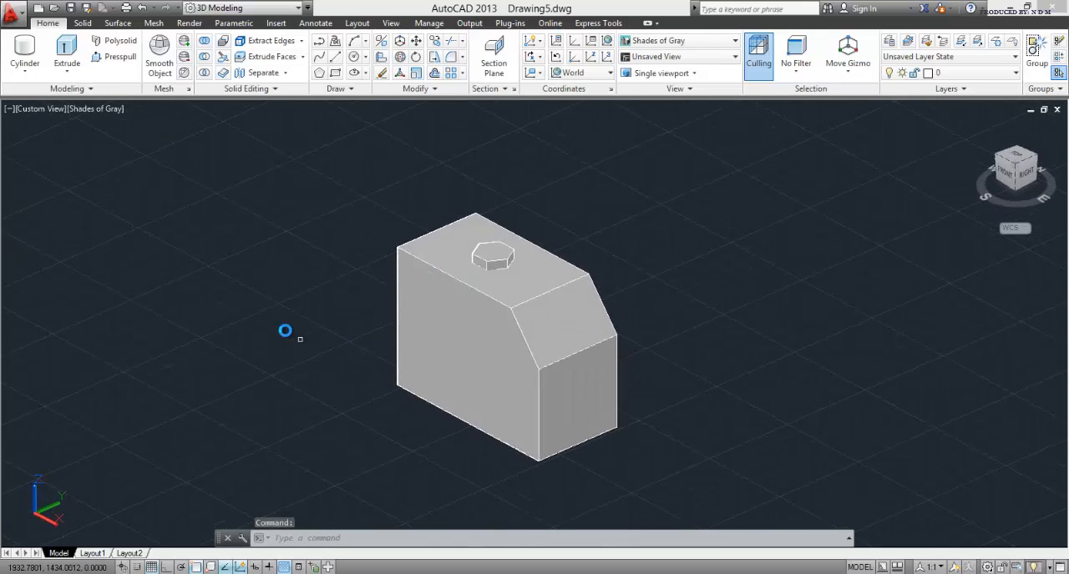
key("Escape")
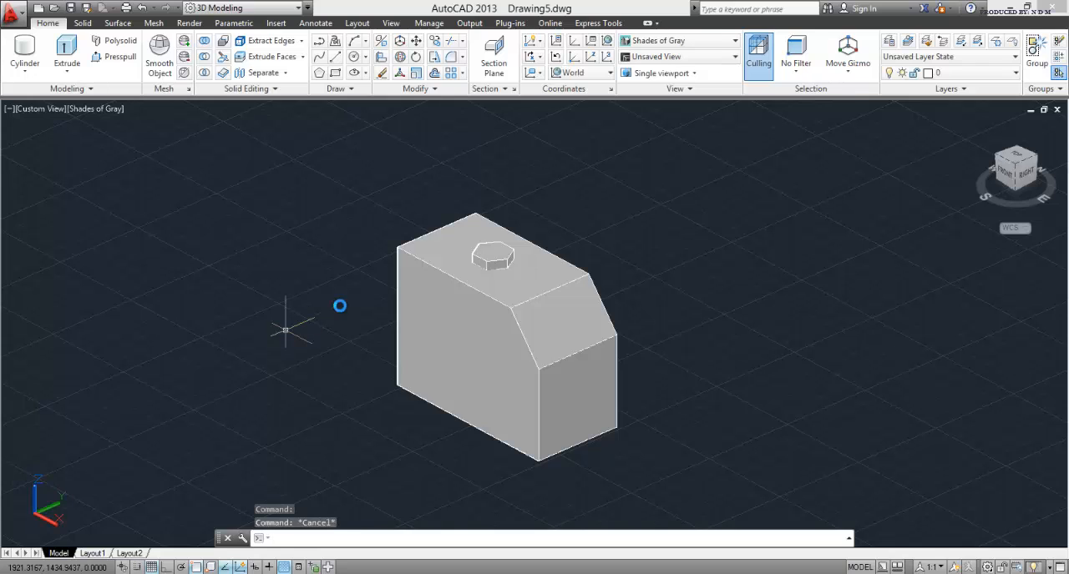
left_click(668, 42)
left_click(644, 202)
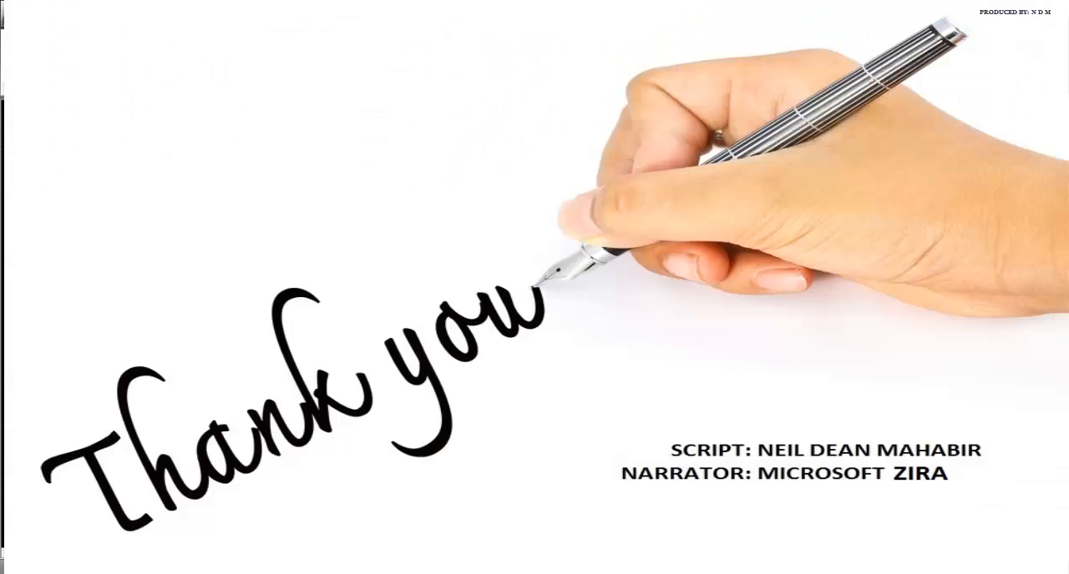